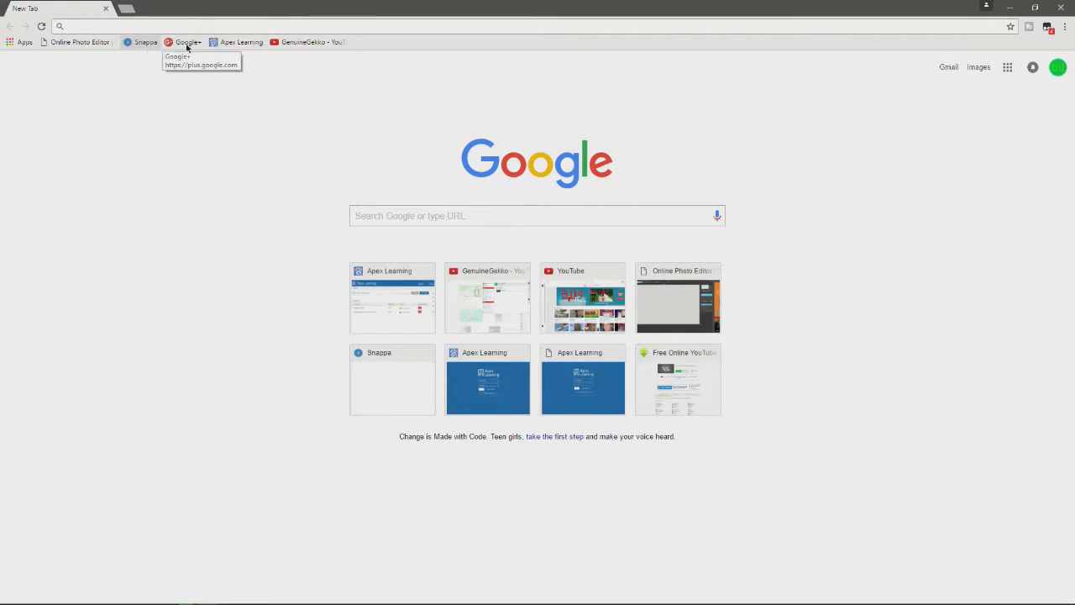
Open the Snappa web app's page for creating a graphic
{"action": "left_click", "coordinate": [485, 212]}
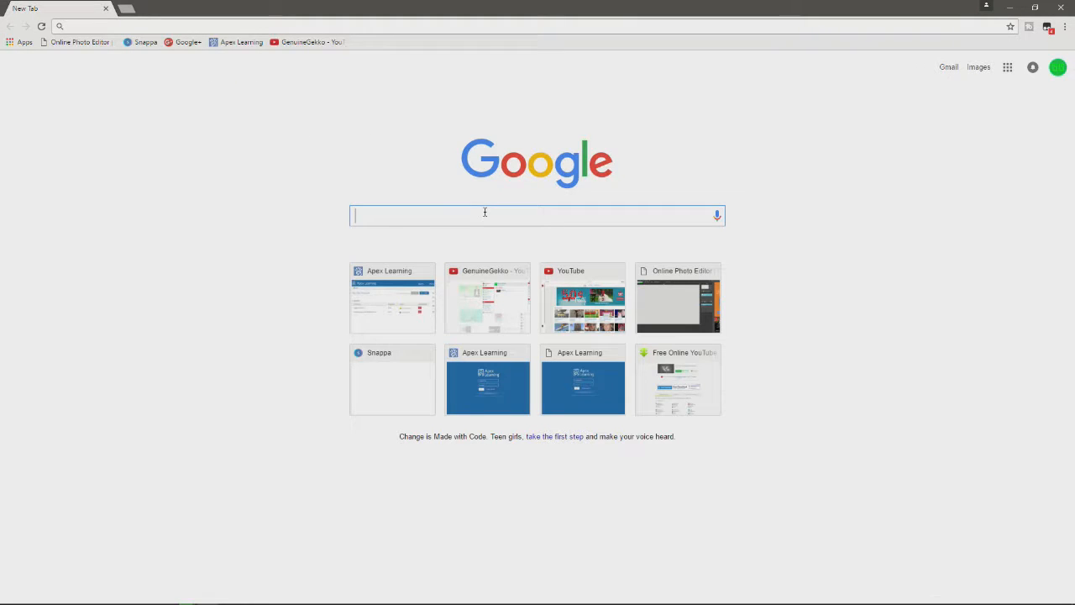
{"action": "type", "text": "Snappa"}
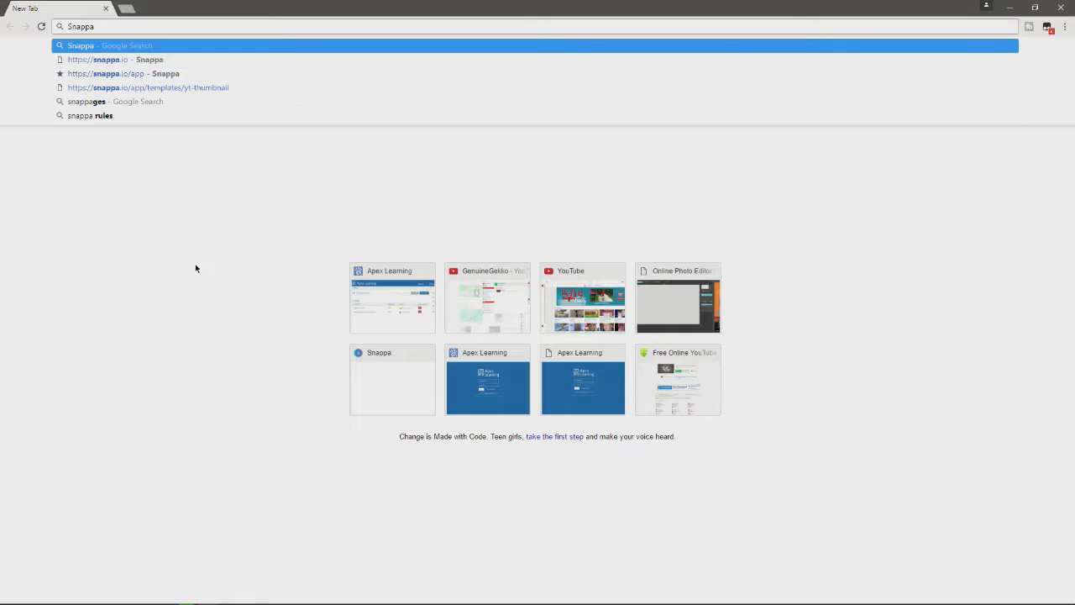
{"action": "left_click", "coordinate": [186, 321]}
{"action": "left_click", "coordinate": [141, 42]}
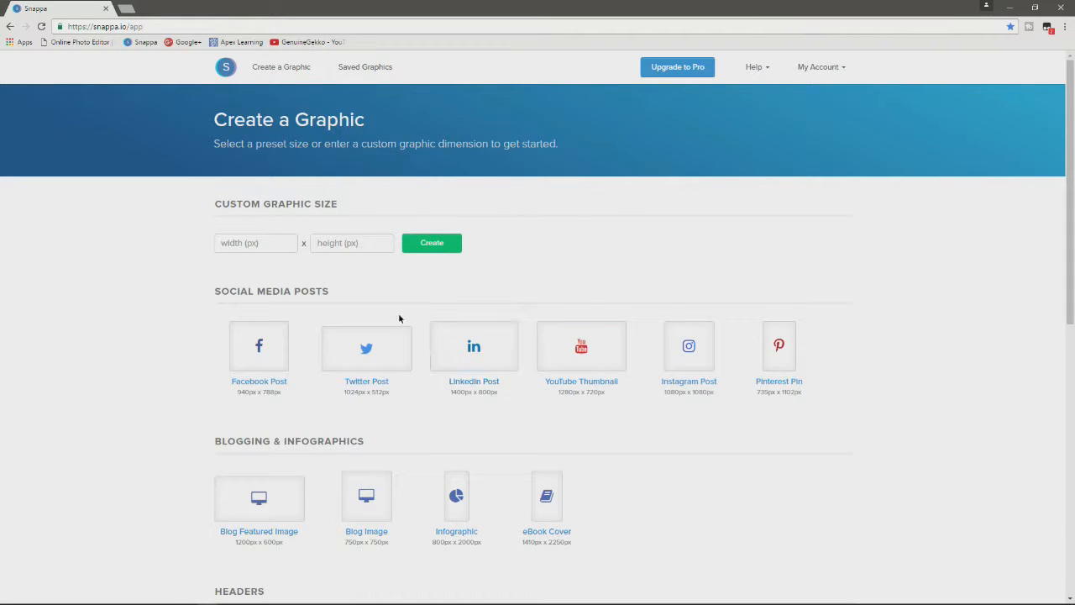
{"action": "left_click", "coordinate": [256, 241]}
{"action": "left_click", "coordinate": [357, 243]}
{"action": "left_click", "coordinate": [238, 243]}
{"action": "left_click", "coordinate": [338, 249]}
{"action": "left_click", "coordinate": [263, 246]}
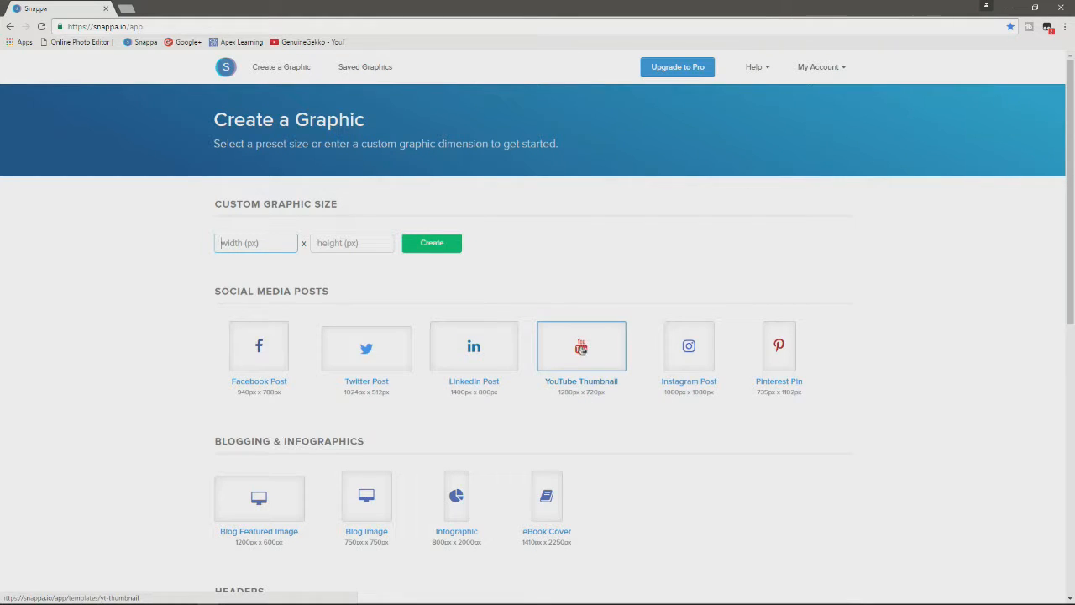
Choose the YouTube Thumbnail preset size for the new graphic
{"action": "left_click", "coordinate": [582, 347]}
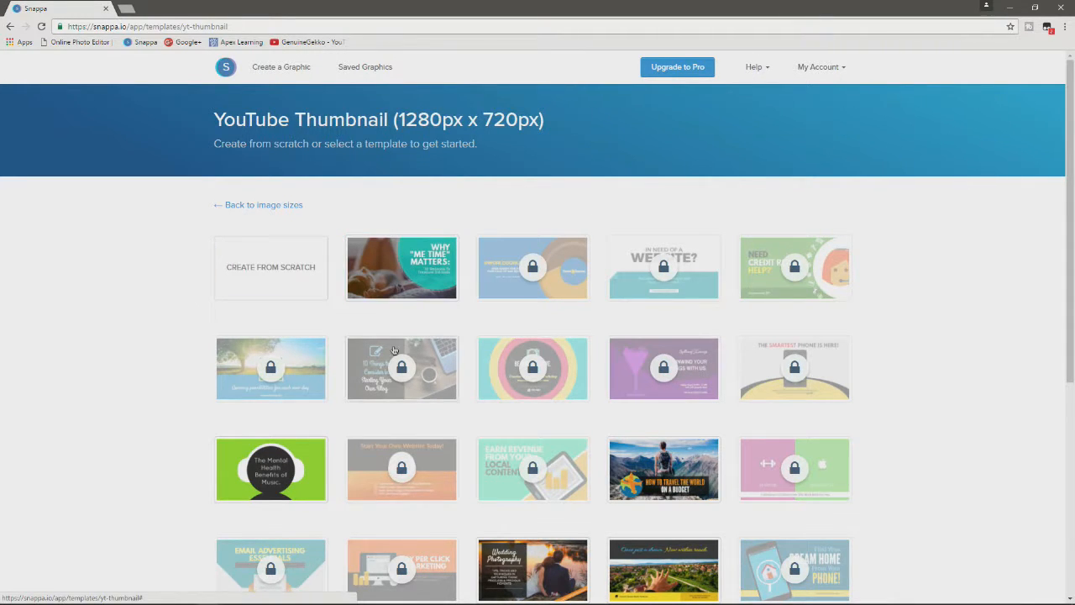
Look through the available YouTube thumbnail templates, both free and locked
{"action": "scroll", "coordinate": [365, 434], "scroll_direction": "down", "scroll_amount": 2}
{"action": "scroll", "coordinate": [366, 435], "scroll_direction": "down", "scroll_amount": 3}
{"action": "scroll", "coordinate": [517, 380], "scroll_direction": "up", "scroll_amount": 3}
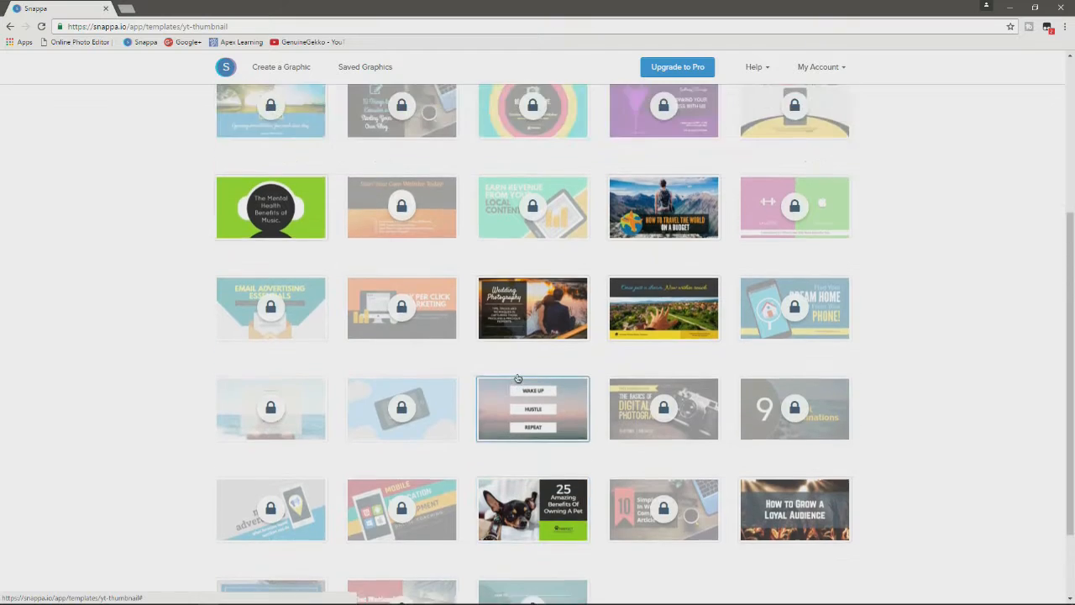
{"action": "scroll", "coordinate": [619, 66], "scroll_direction": "up", "scroll_amount": 1}
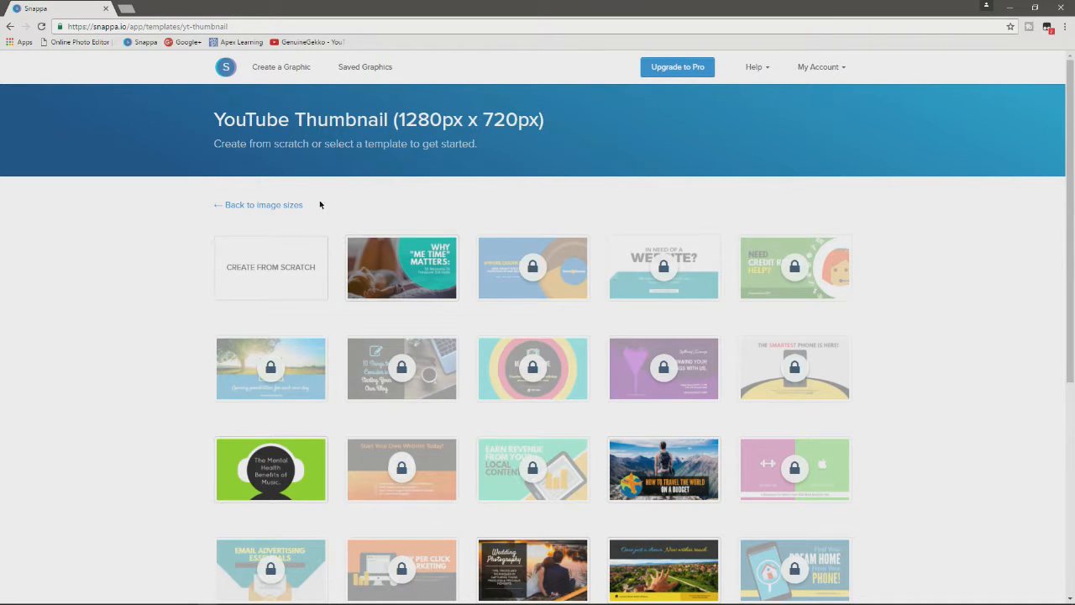
{"action": "scroll", "coordinate": [473, 257], "scroll_direction": "down", "scroll_amount": 1}
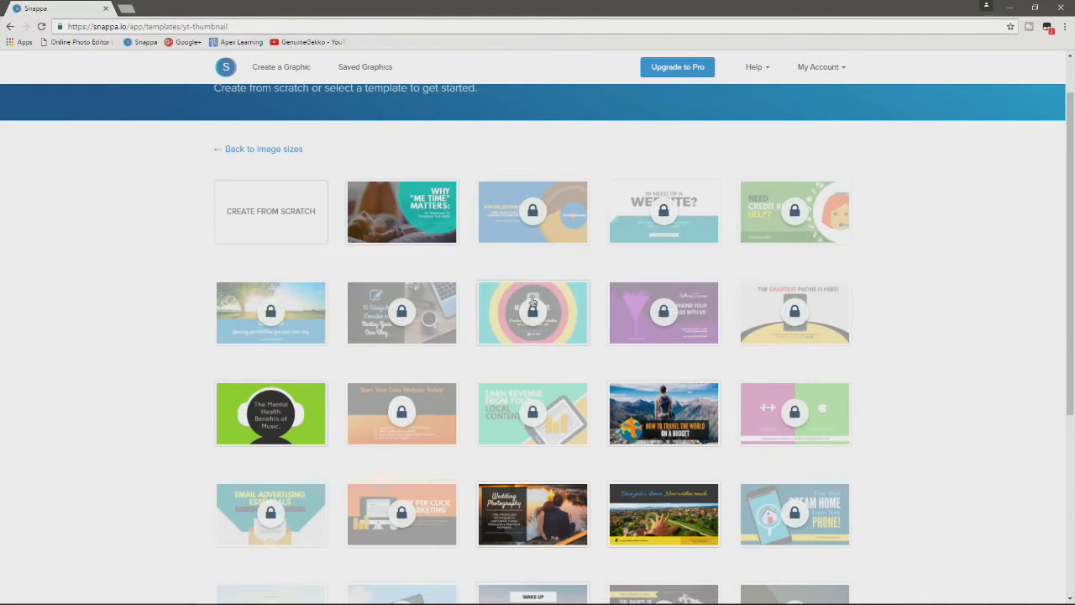
{"action": "scroll", "coordinate": [529, 252], "scroll_direction": "down", "scroll_amount": 1}
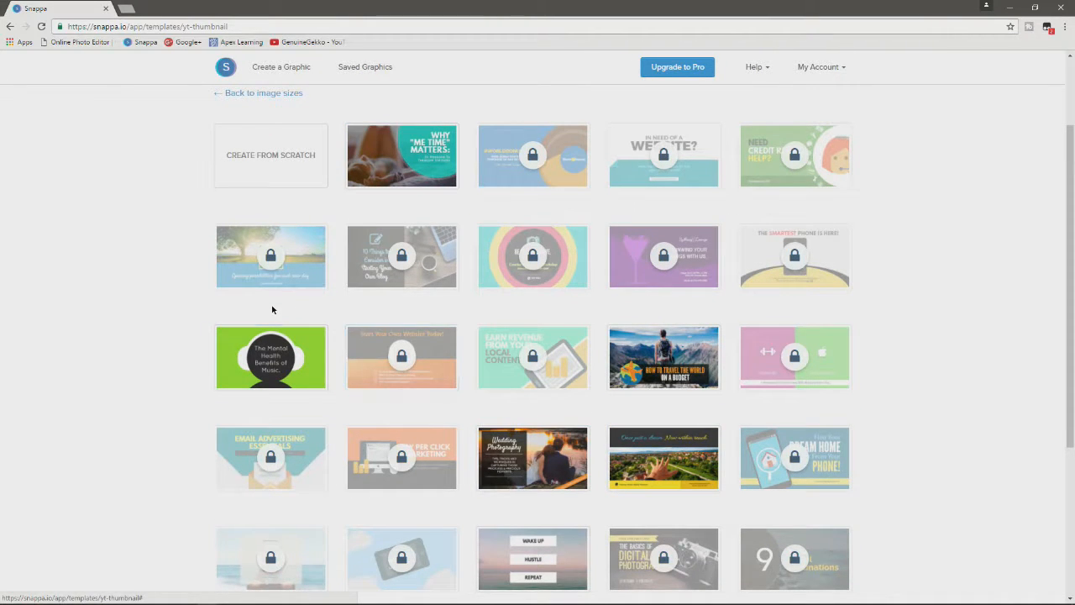
{"action": "scroll", "coordinate": [311, 278], "scroll_direction": "up", "scroll_amount": 2}
{"action": "scroll", "coordinate": [520, 331], "scroll_direction": "down", "scroll_amount": 1}
{"action": "scroll", "coordinate": [537, 378], "scroll_direction": "down", "scroll_amount": 1}
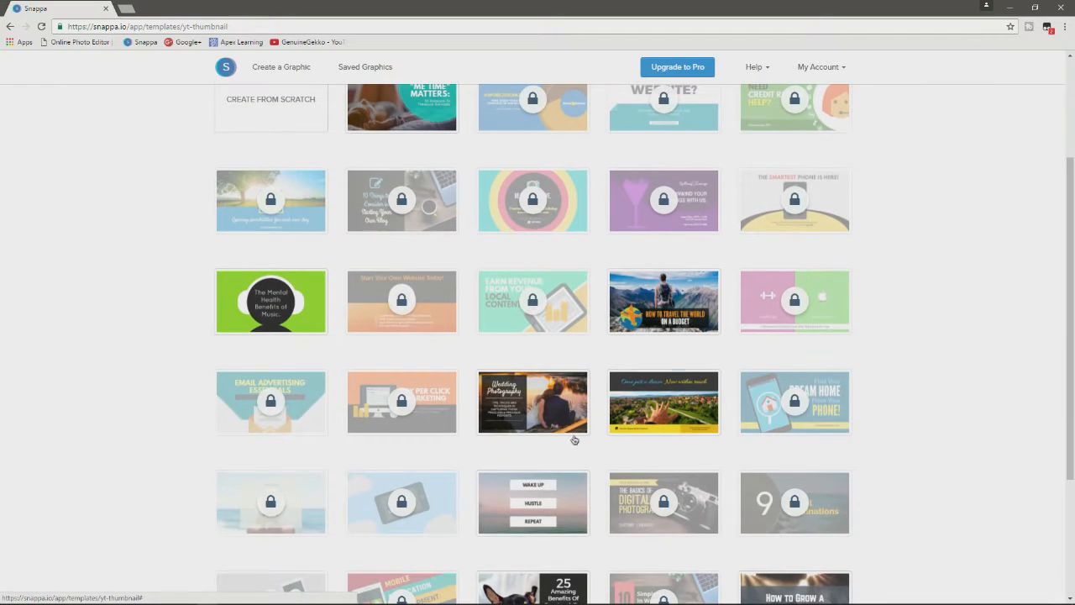
{"action": "scroll", "coordinate": [420, 386], "scroll_direction": "up", "scroll_amount": 2}
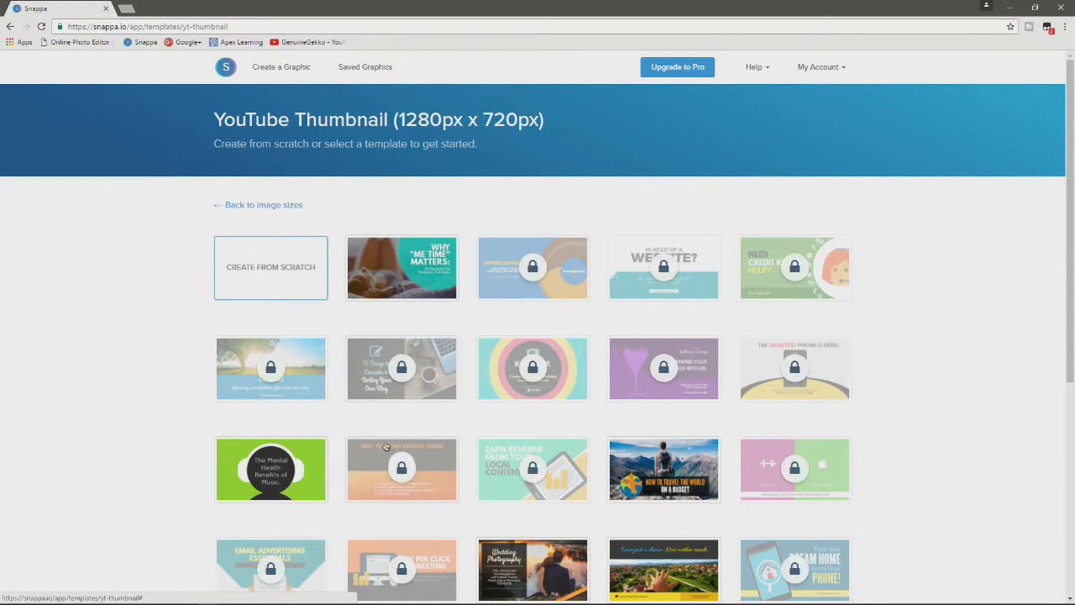
Start a blank YouTube thumbnail design from scratch and open its background options
{"action": "left_click", "coordinate": [408, 261]}
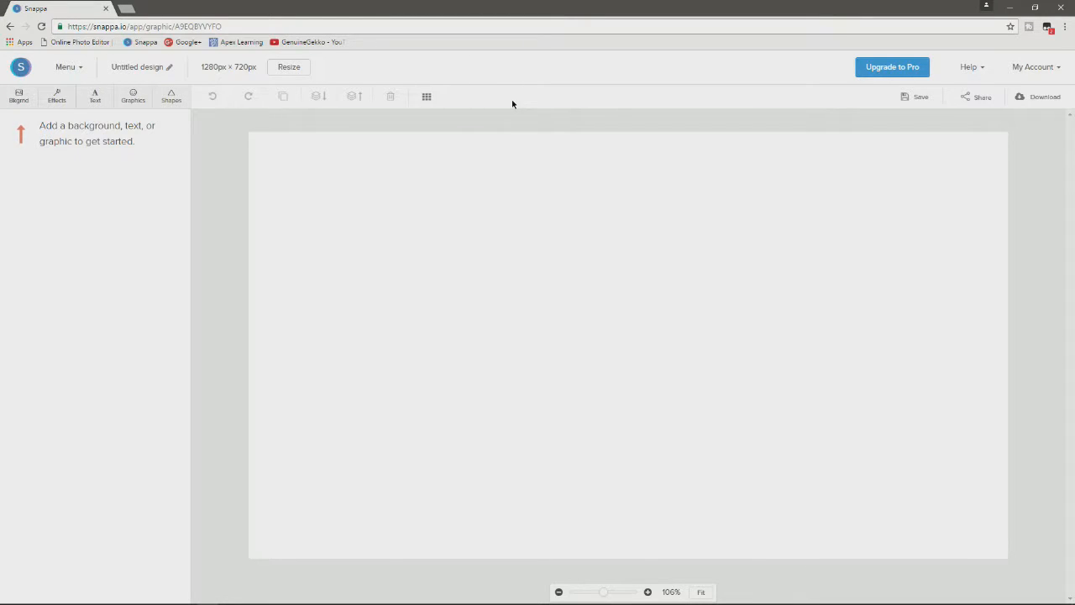
{"action": "left_click", "coordinate": [20, 101]}
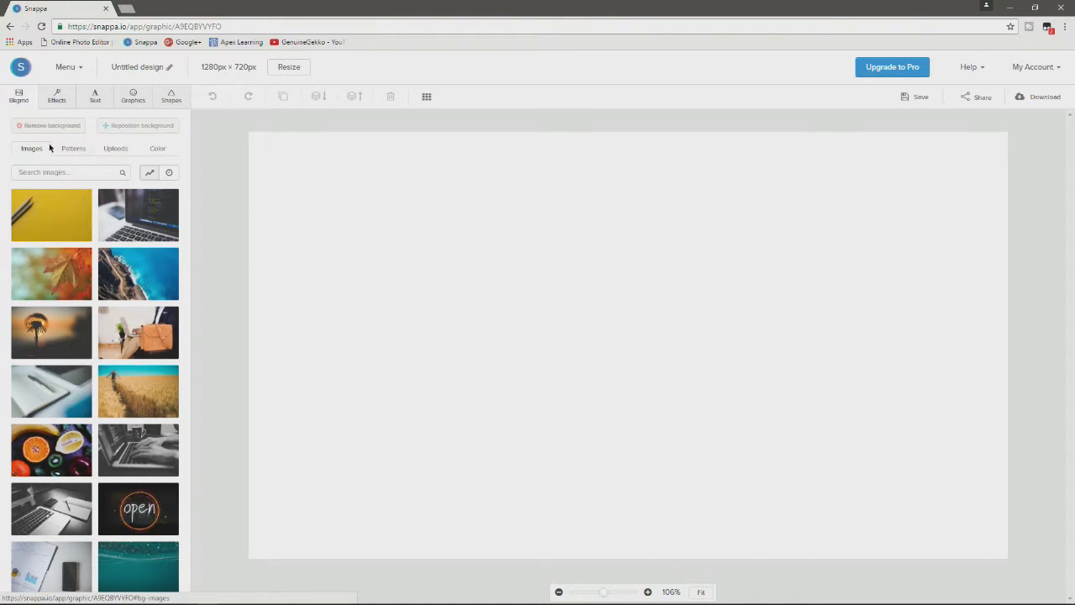
Examine the library of stock images available as backgrounds for the thumbnail
{"action": "scroll", "coordinate": [121, 239], "scroll_direction": "down", "scroll_amount": 6}
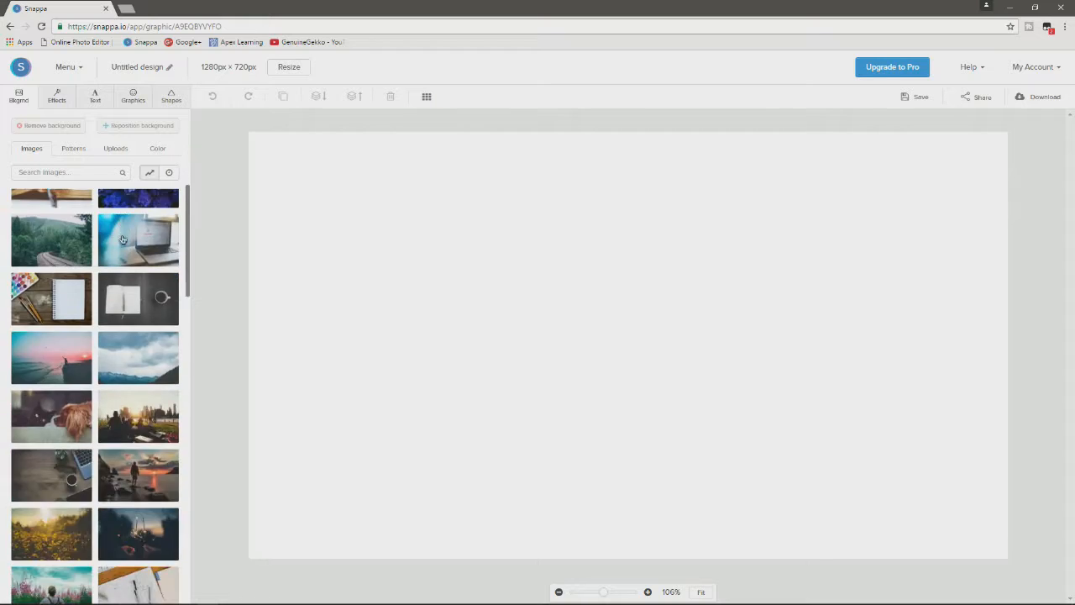
{"action": "scroll", "coordinate": [121, 240], "scroll_direction": "down", "scroll_amount": 15}
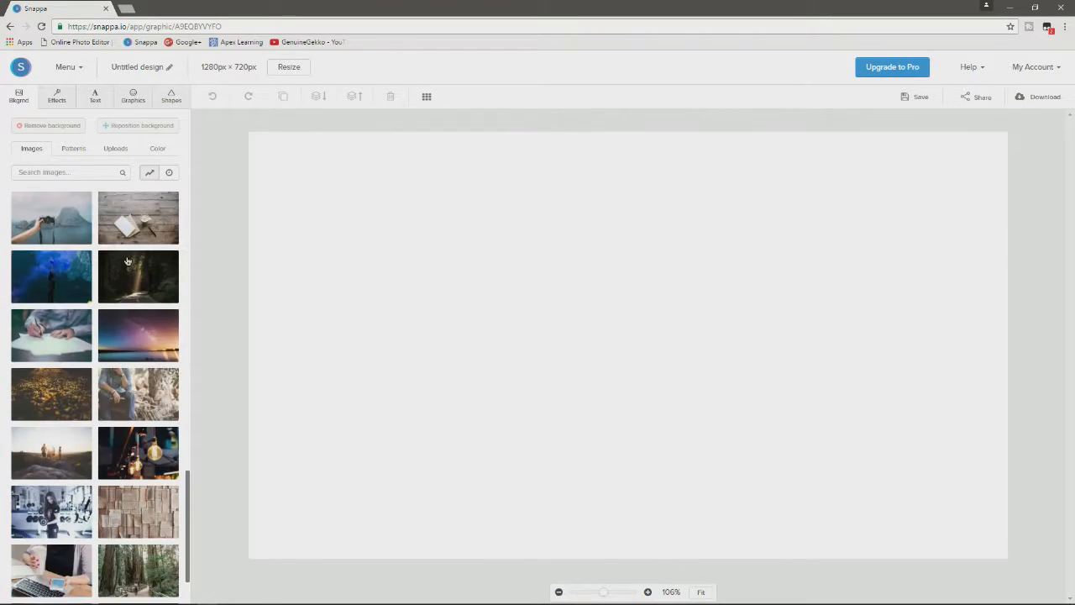
{"action": "scroll", "coordinate": [128, 277], "scroll_direction": "down", "scroll_amount": 12}
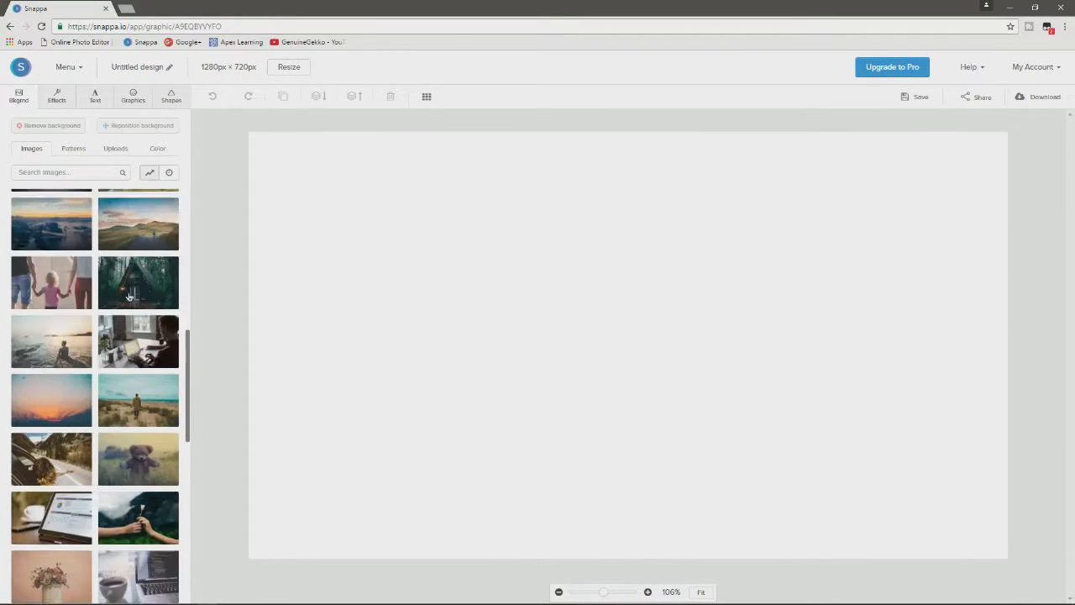
{"action": "scroll", "coordinate": [128, 289], "scroll_direction": "down", "scroll_amount": 10}
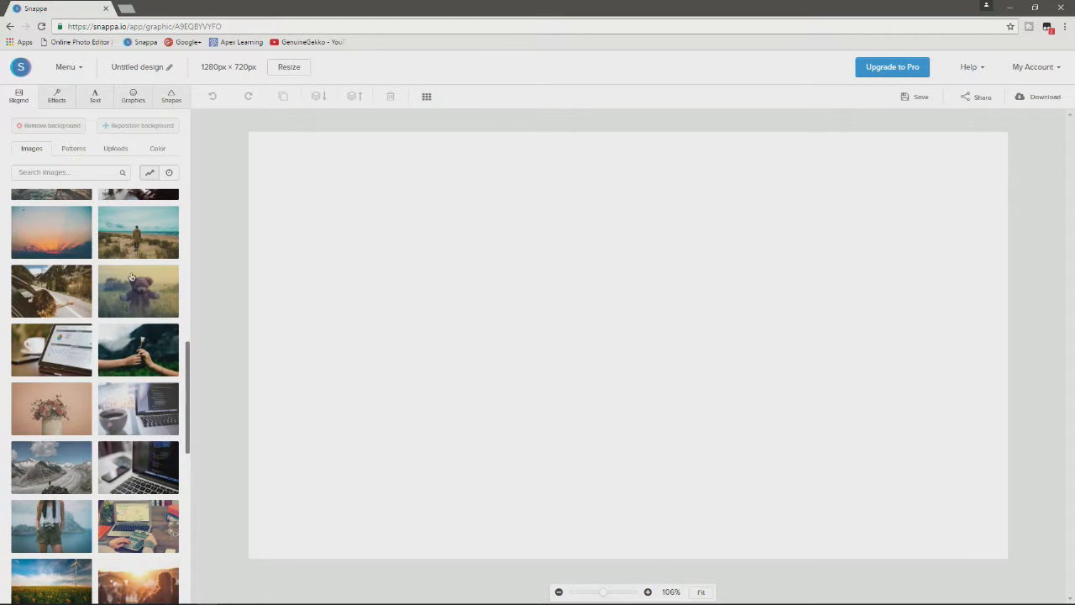
{"action": "scroll", "coordinate": [126, 302], "scroll_direction": "down", "scroll_amount": 10}
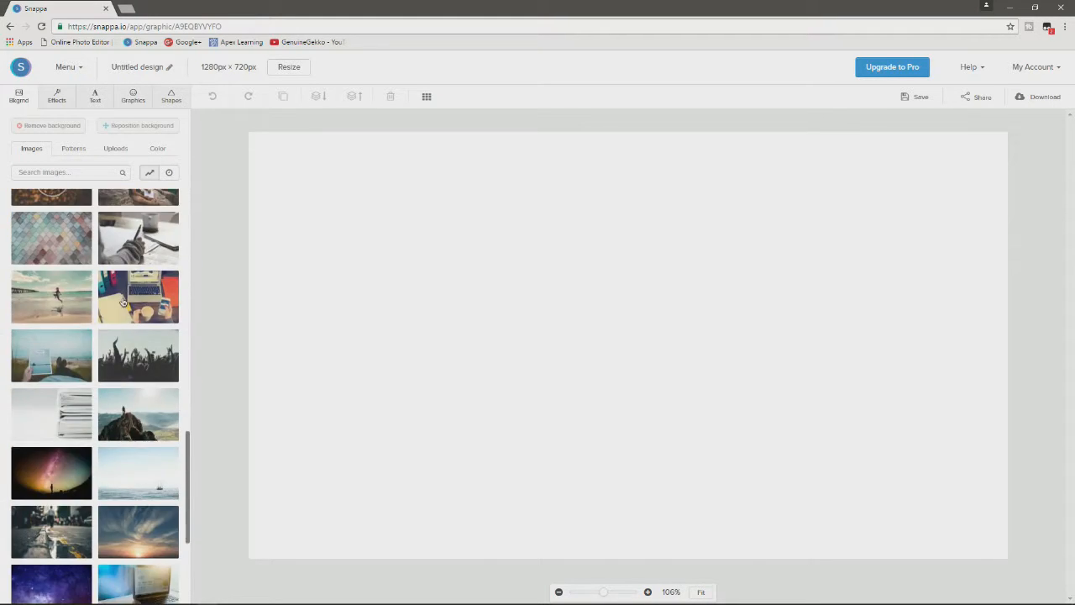
{"action": "scroll", "coordinate": [124, 301], "scroll_direction": "down", "scroll_amount": 10}
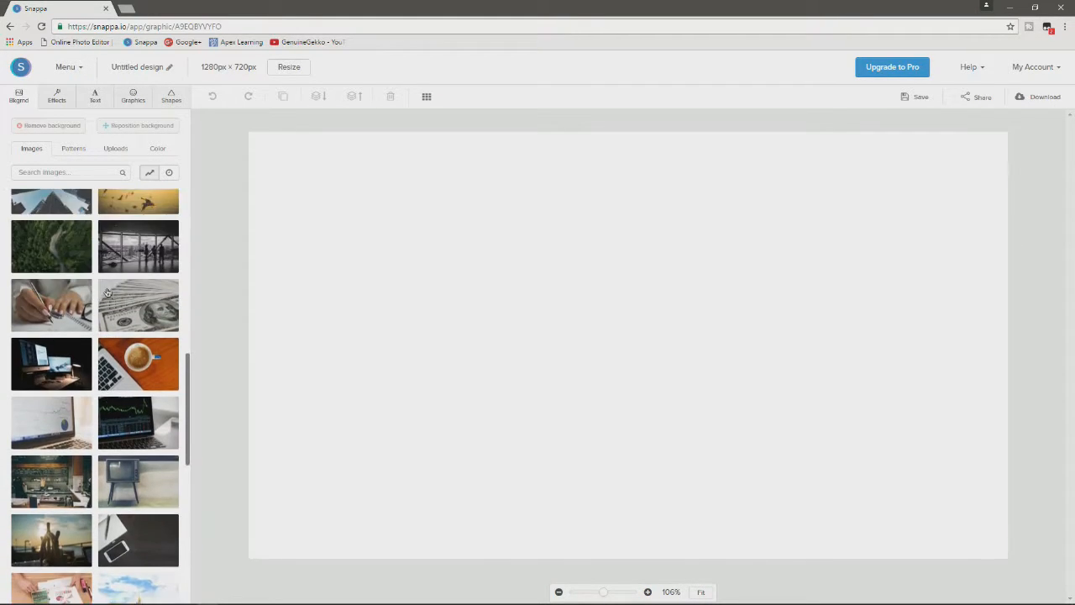
{"action": "scroll", "coordinate": [108, 291], "scroll_direction": "down", "scroll_amount": 8}
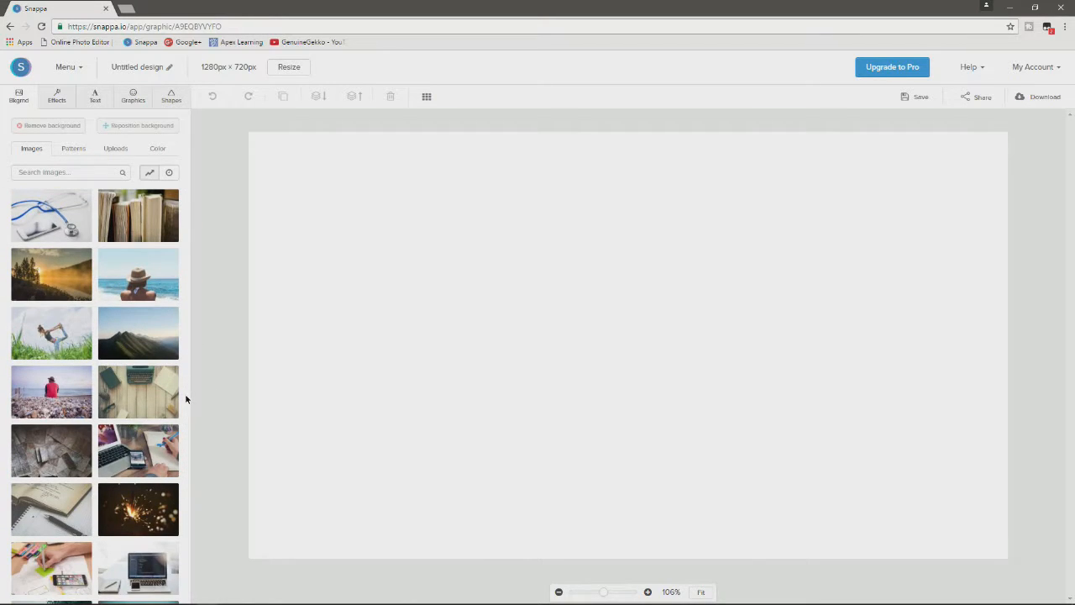
{"action": "scroll", "coordinate": [126, 336], "scroll_direction": "up", "scroll_amount": 10}
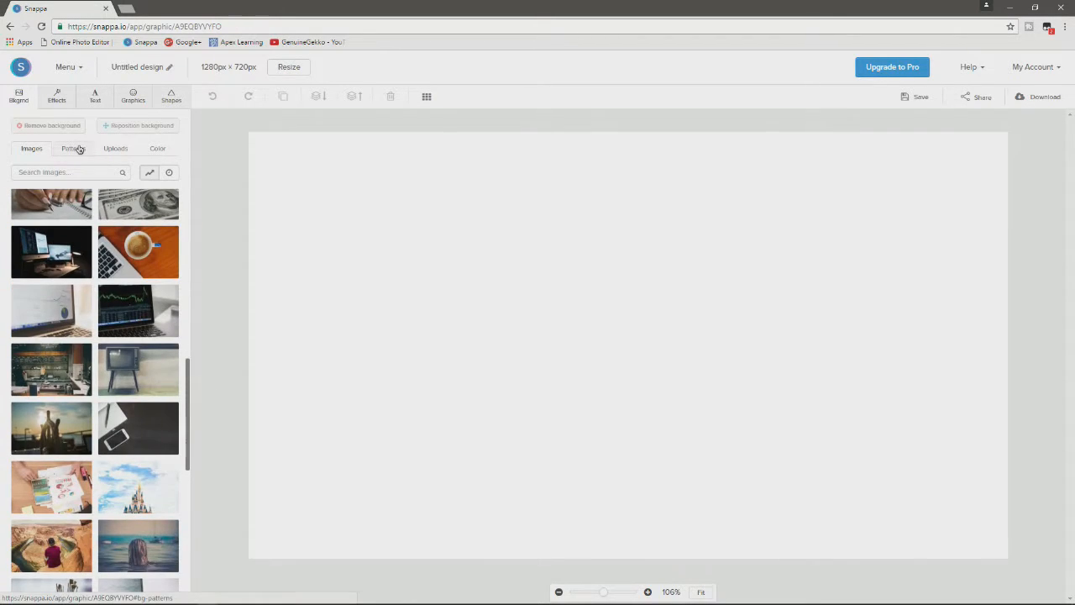
Examine the pattern backgrounds available for the thumbnail, from wood and polygon textures to blurred gradients and bricks
{"action": "left_click", "coordinate": [74, 149]}
{"action": "scroll", "coordinate": [98, 273], "scroll_direction": "down", "scroll_amount": 3}
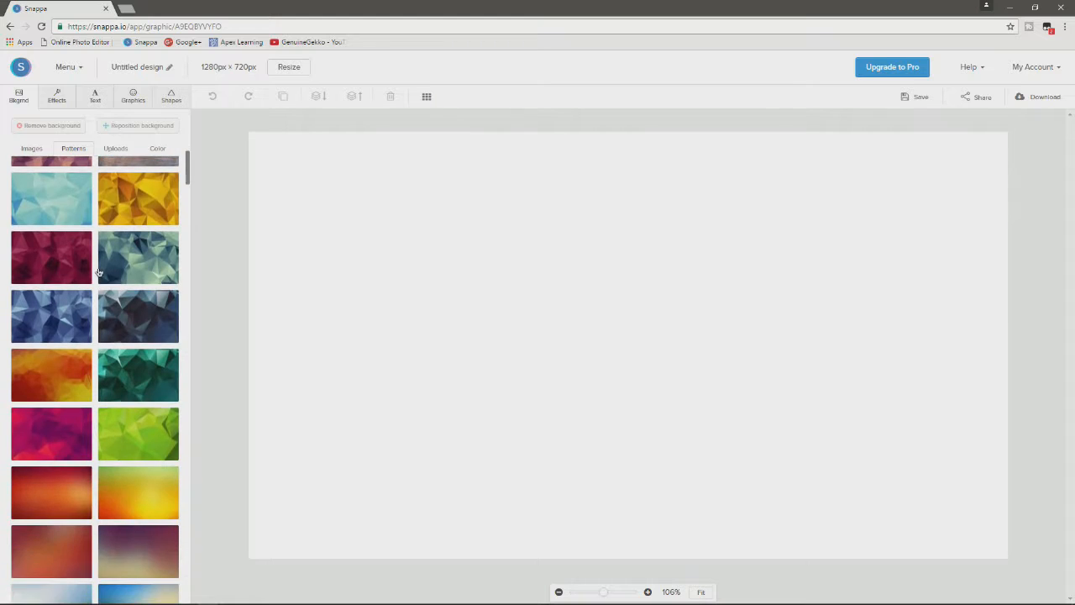
{"action": "scroll", "coordinate": [101, 353], "scroll_direction": "down", "scroll_amount": 3}
{"action": "scroll", "coordinate": [92, 445], "scroll_direction": "down", "scroll_amount": 3}
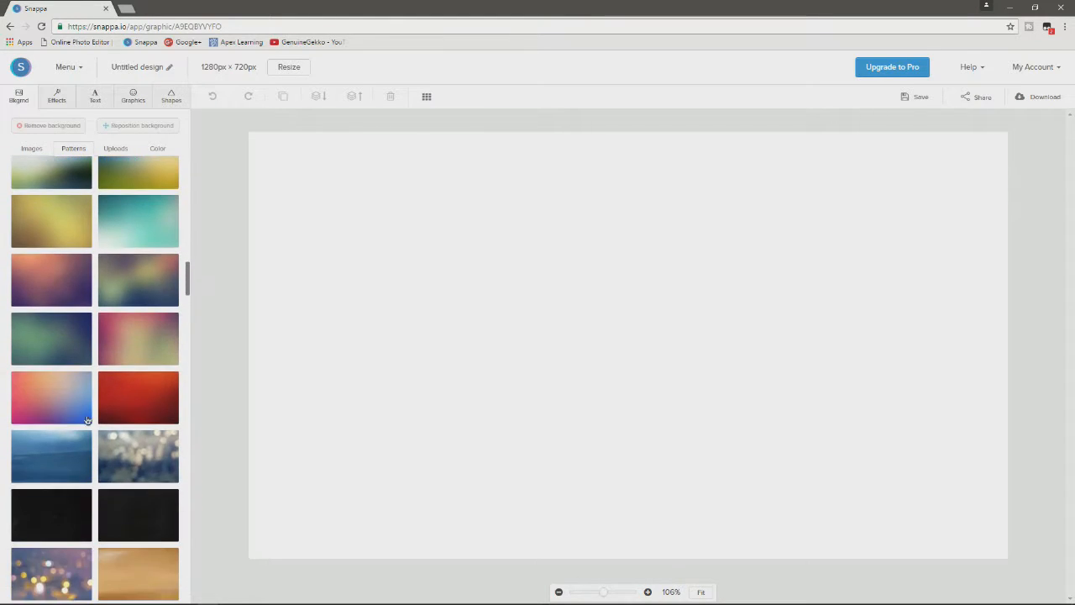
{"action": "scroll", "coordinate": [87, 418], "scroll_direction": "down", "scroll_amount": 3}
{"action": "scroll", "coordinate": [126, 277], "scroll_direction": "up", "scroll_amount": 4}
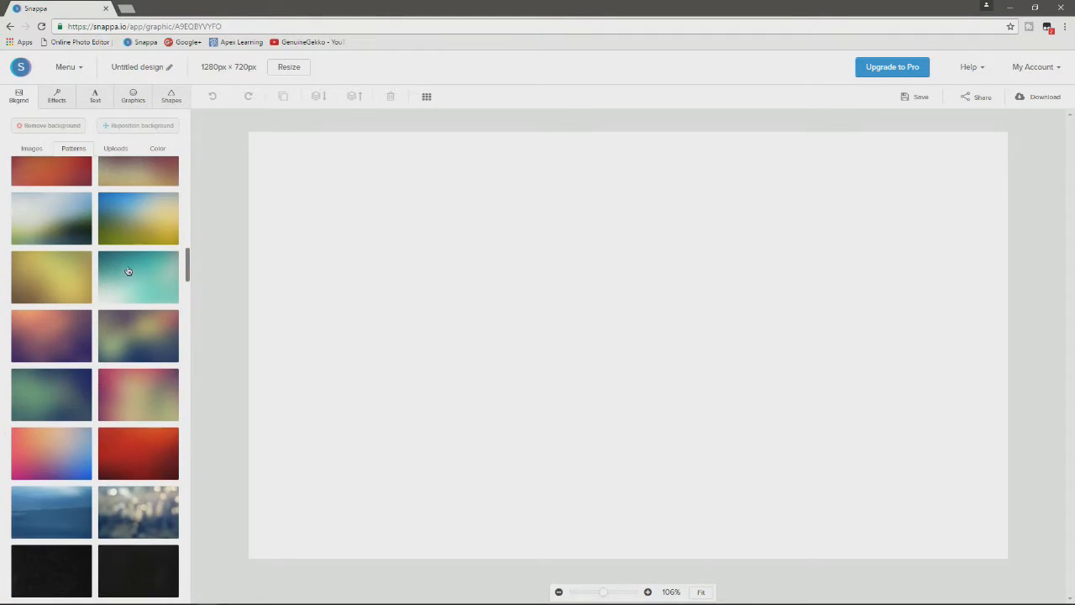
{"action": "scroll", "coordinate": [126, 268], "scroll_direction": "up", "scroll_amount": 8}
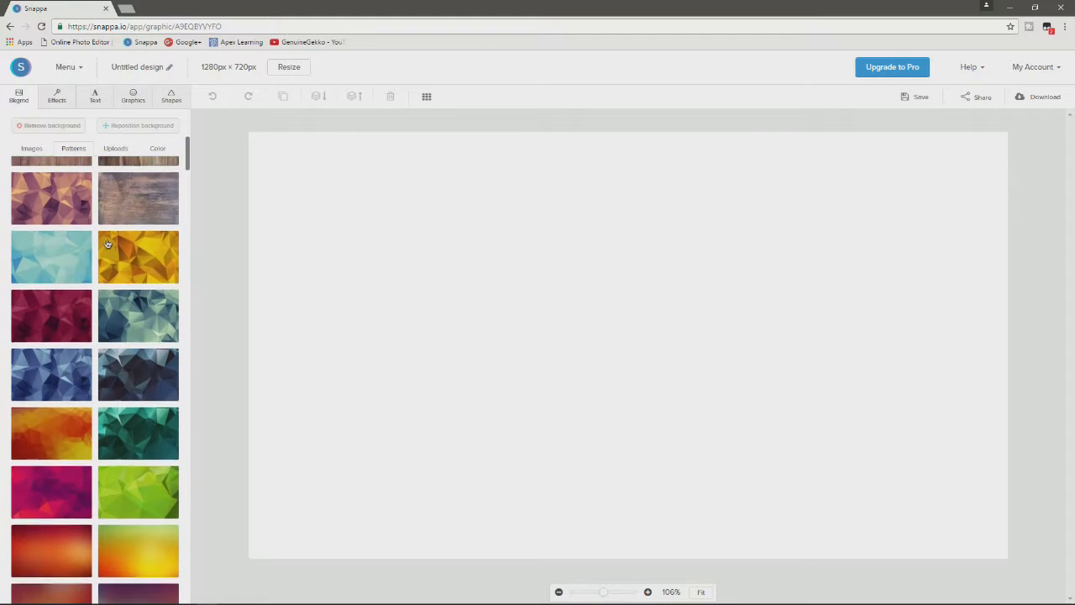
{"action": "scroll", "coordinate": [107, 244], "scroll_direction": "up", "scroll_amount": 2}
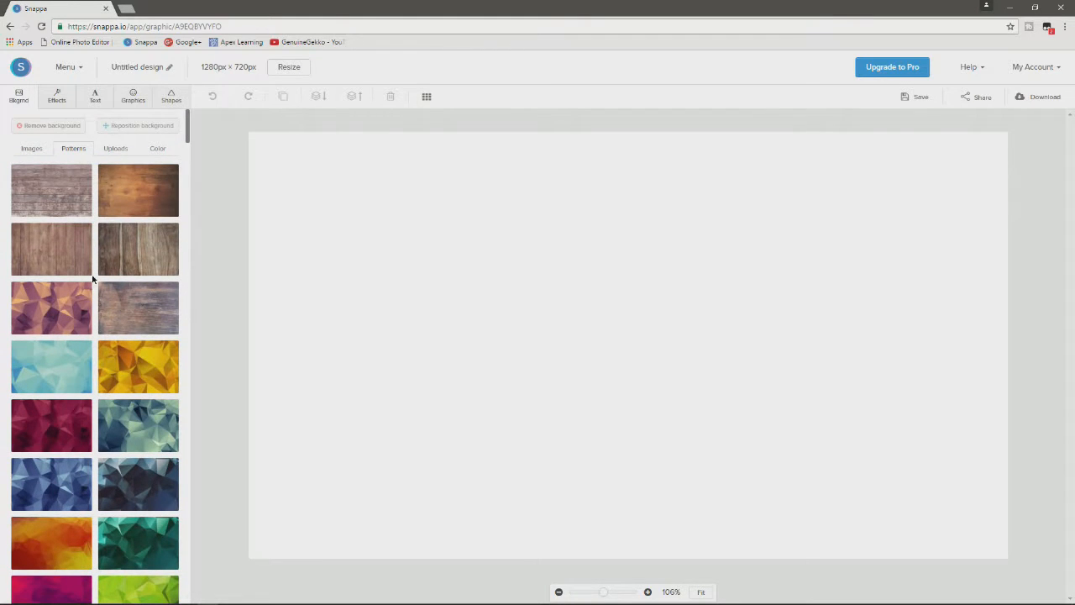
{"action": "scroll", "coordinate": [93, 279], "scroll_direction": "down", "scroll_amount": 15}
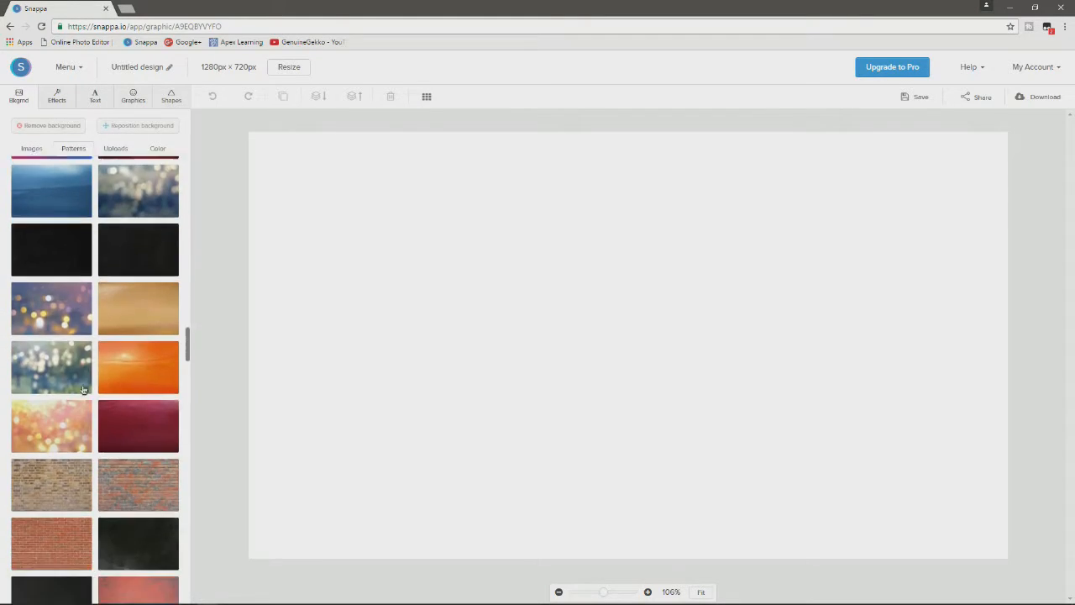
{"action": "scroll", "coordinate": [89, 391], "scroll_direction": "down", "scroll_amount": 7}
{"action": "scroll", "coordinate": [107, 401], "scroll_direction": "up", "scroll_amount": 7}
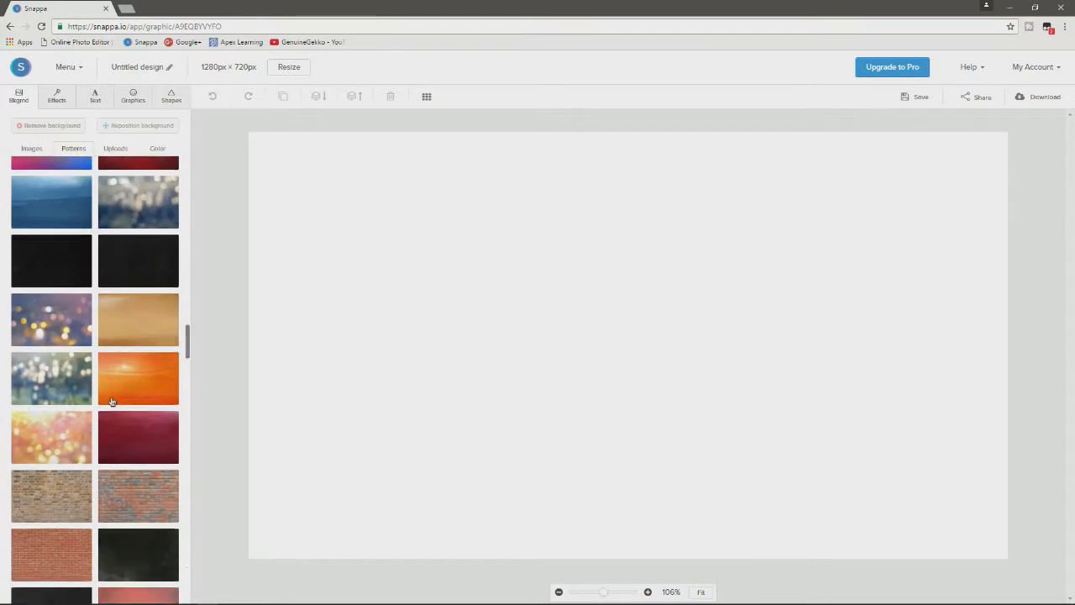
{"action": "scroll", "coordinate": [112, 401], "scroll_direction": "up", "scroll_amount": 12}
{"action": "scroll", "coordinate": [110, 478], "scroll_direction": "up", "scroll_amount": 3}
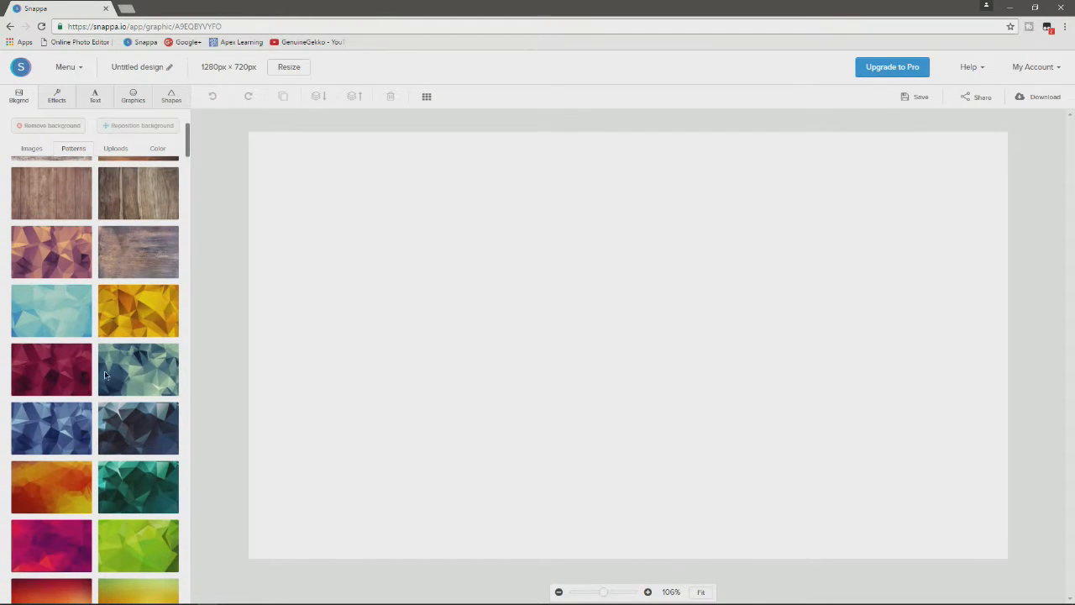
Set the canvas background to the solid pink color #f57da3
{"action": "left_click", "coordinate": [149, 150]}
{"action": "left_click", "coordinate": [111, 178]}
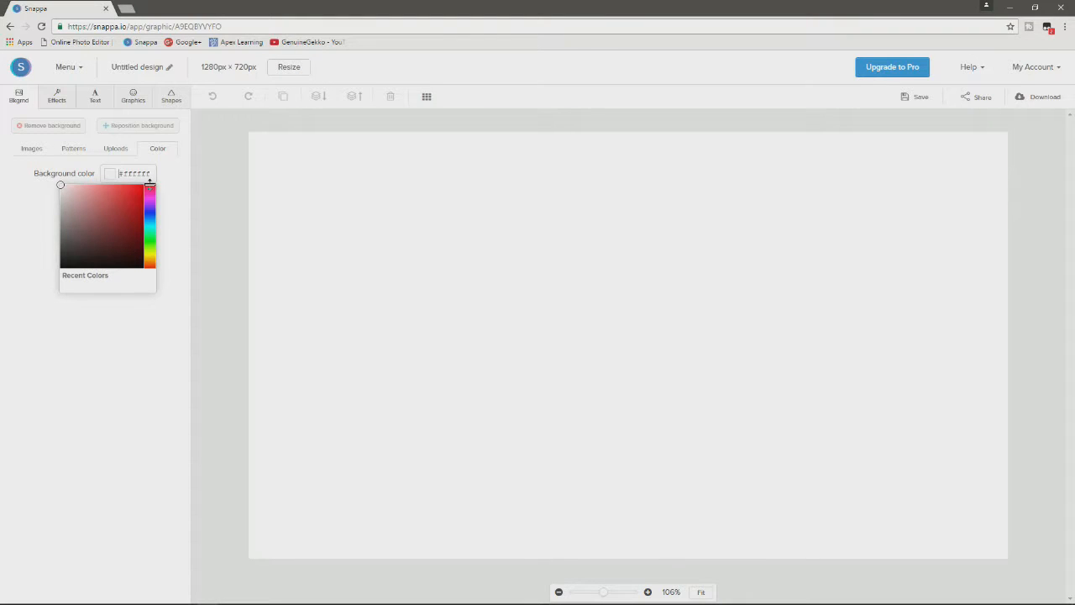
{"action": "left_click_drag", "start_coordinate": [150, 182], "coordinate": [149, 192]}
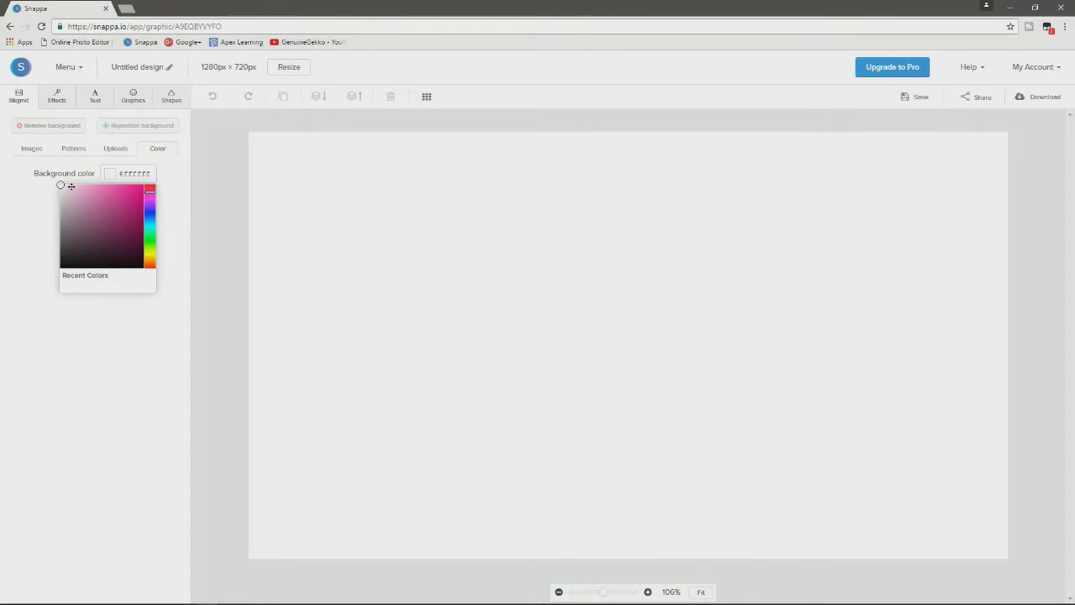
{"action": "left_click_drag", "start_coordinate": [61, 184], "coordinate": [91, 194]}
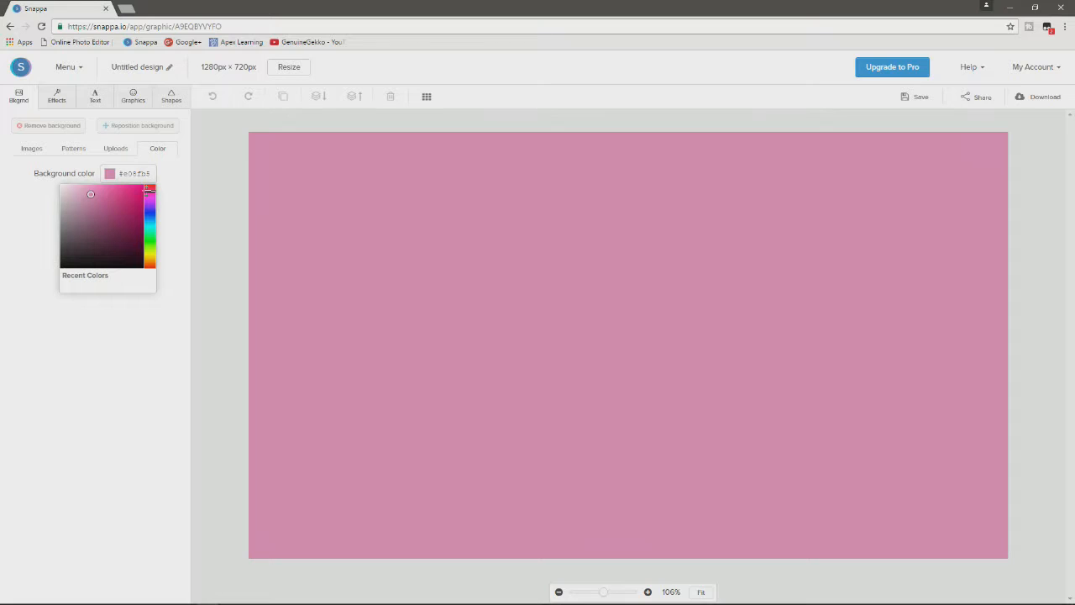
{"action": "left_click_drag", "start_coordinate": [90, 194], "coordinate": [100, 198]}
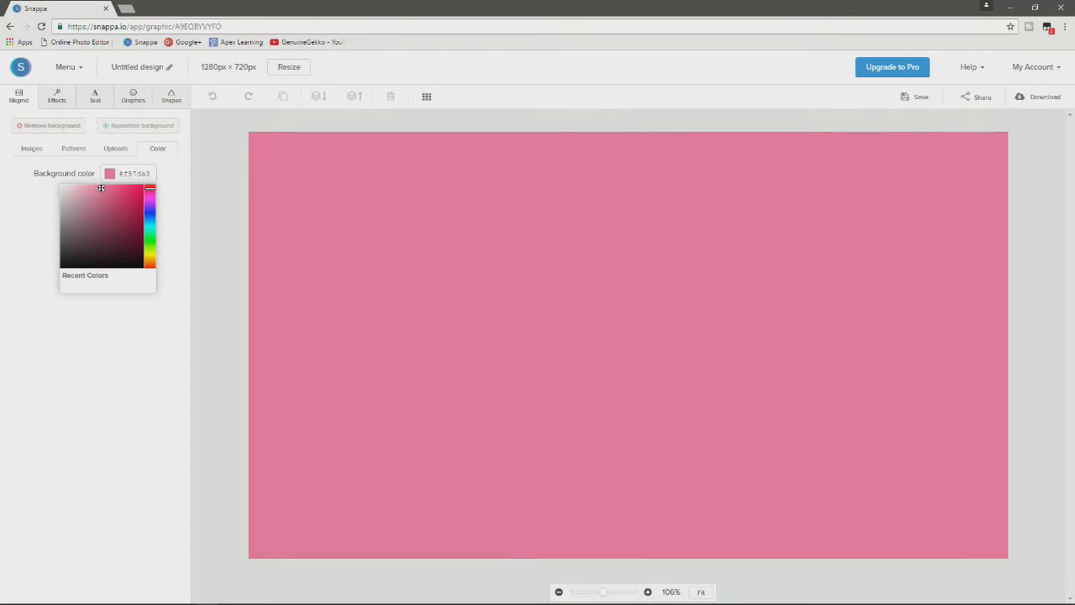
{"action": "left_click", "coordinate": [197, 216]}
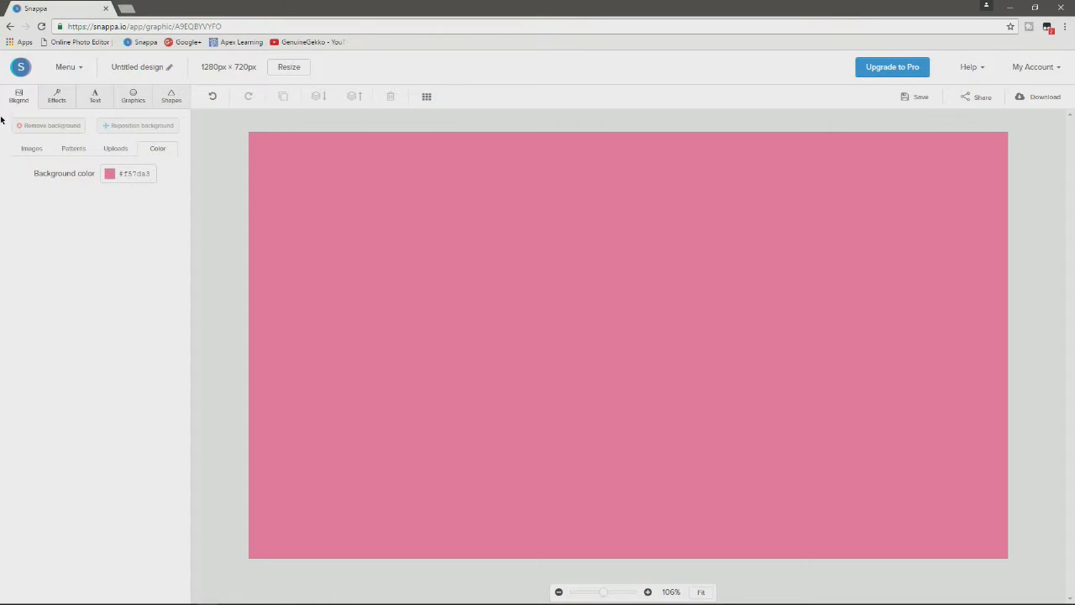
Look through the effects, background upload and text options available for the thumbnail
{"action": "left_click", "coordinate": [60, 97]}
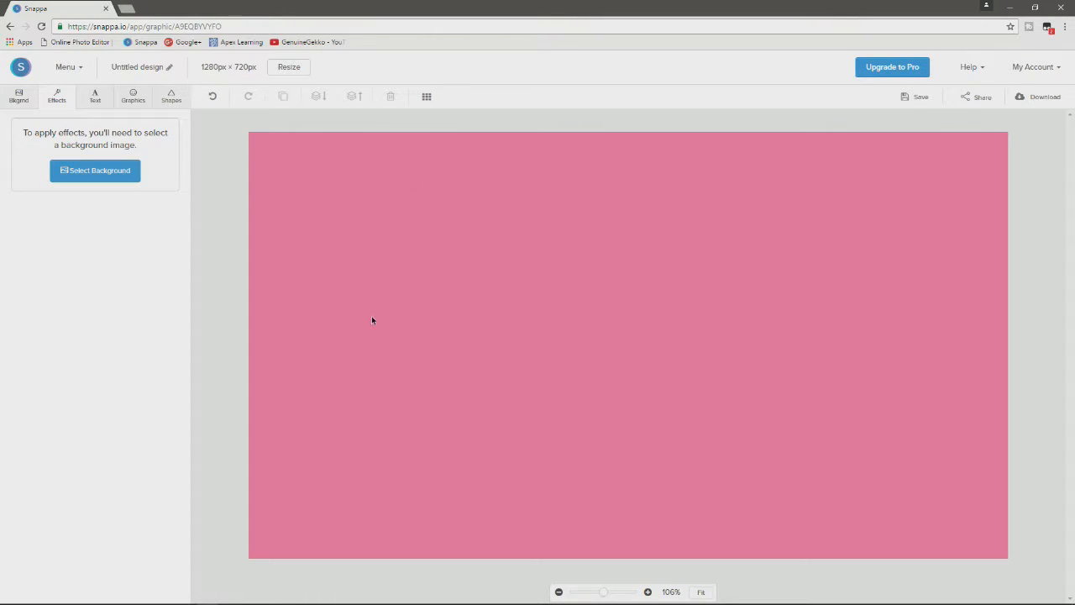
{"action": "left_click", "coordinate": [27, 102]}
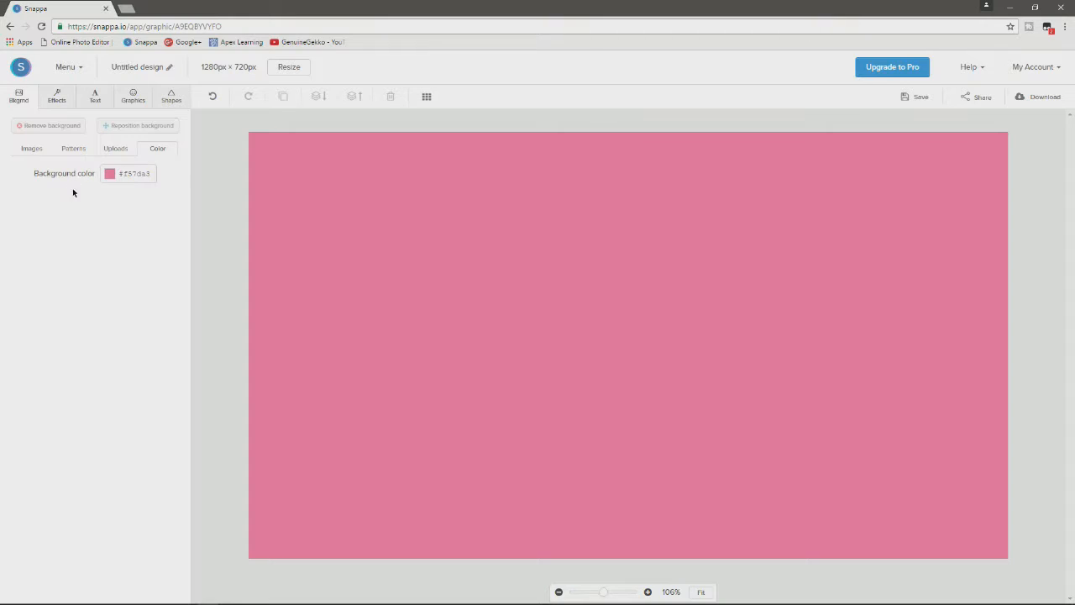
{"action": "left_click", "coordinate": [118, 149]}
{"action": "left_click", "coordinate": [61, 101]}
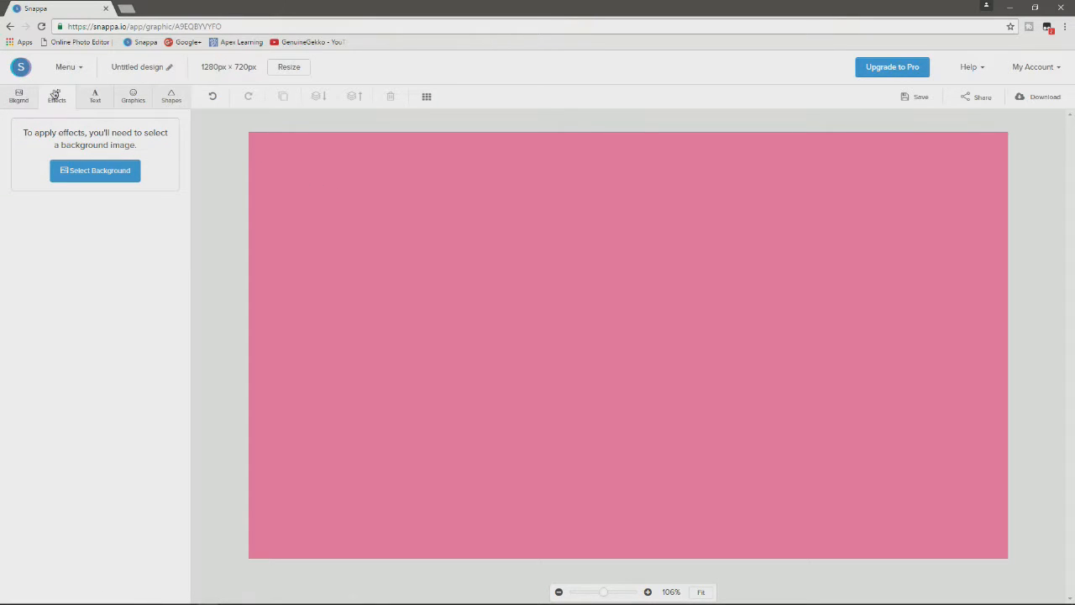
{"action": "left_click", "coordinate": [29, 103]}
{"action": "left_click", "coordinate": [151, 148]}
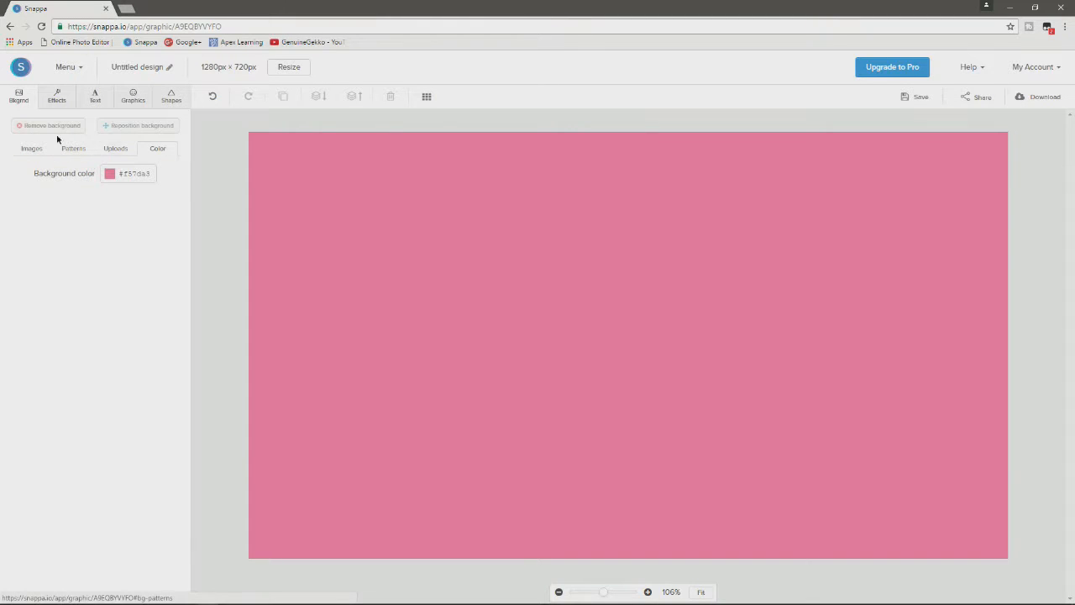
{"action": "left_click", "coordinate": [99, 91]}
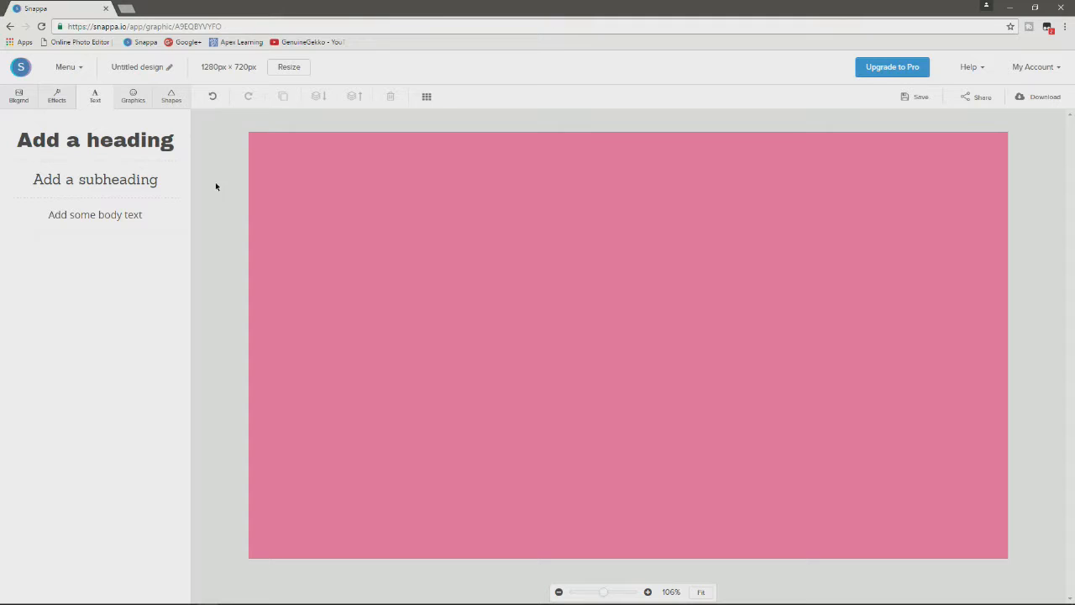
Examine the built-in icon graphics library, along with the uploaded images and shapes available for the thumbnail
{"action": "left_click", "coordinate": [134, 96]}
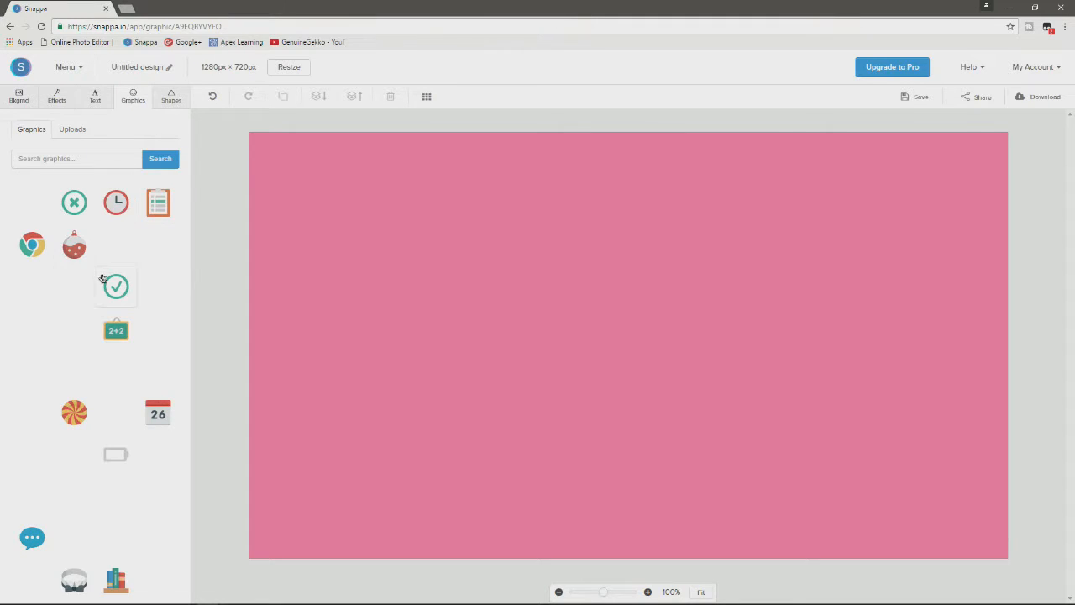
{"action": "left_click", "coordinate": [72, 128]}
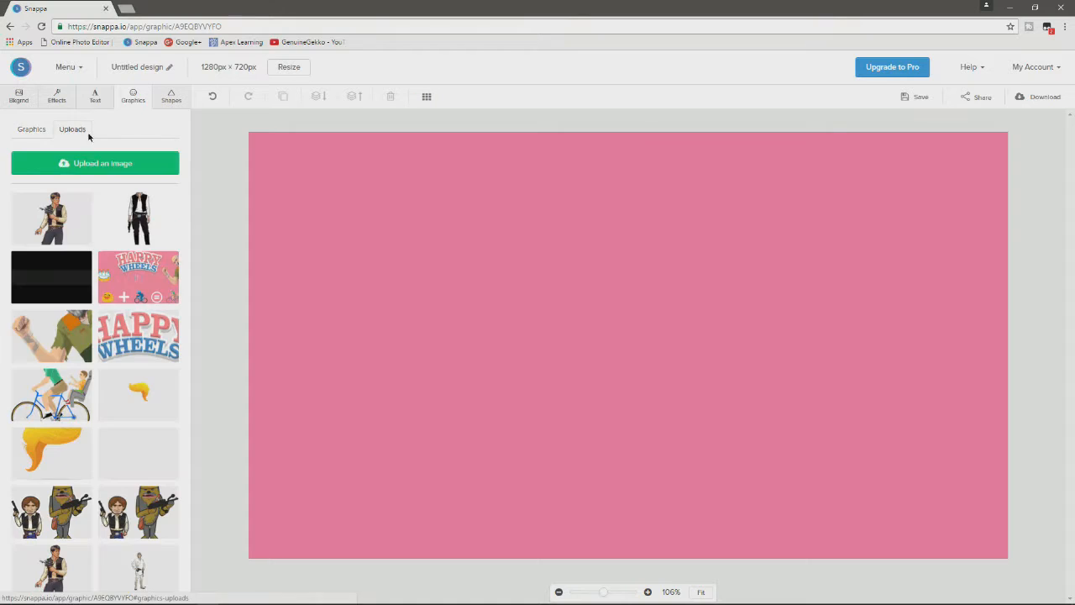
{"action": "left_click", "coordinate": [26, 130]}
{"action": "scroll", "coordinate": [151, 290], "scroll_direction": "down", "scroll_amount": 2}
{"action": "scroll", "coordinate": [152, 291], "scroll_direction": "down", "scroll_amount": 10}
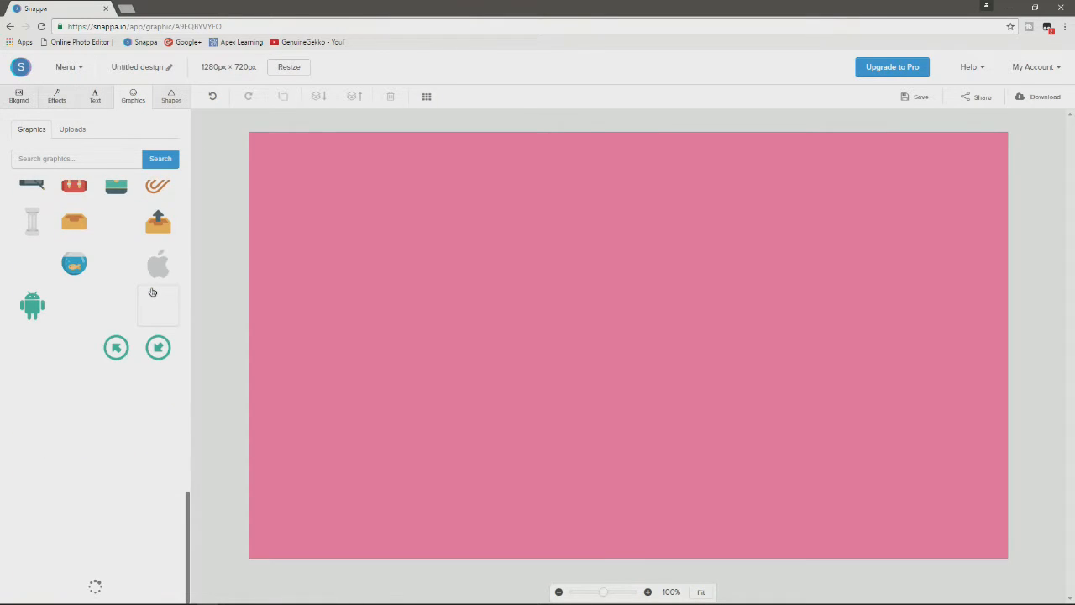
{"action": "scroll", "coordinate": [153, 292], "scroll_direction": "down", "scroll_amount": 5}
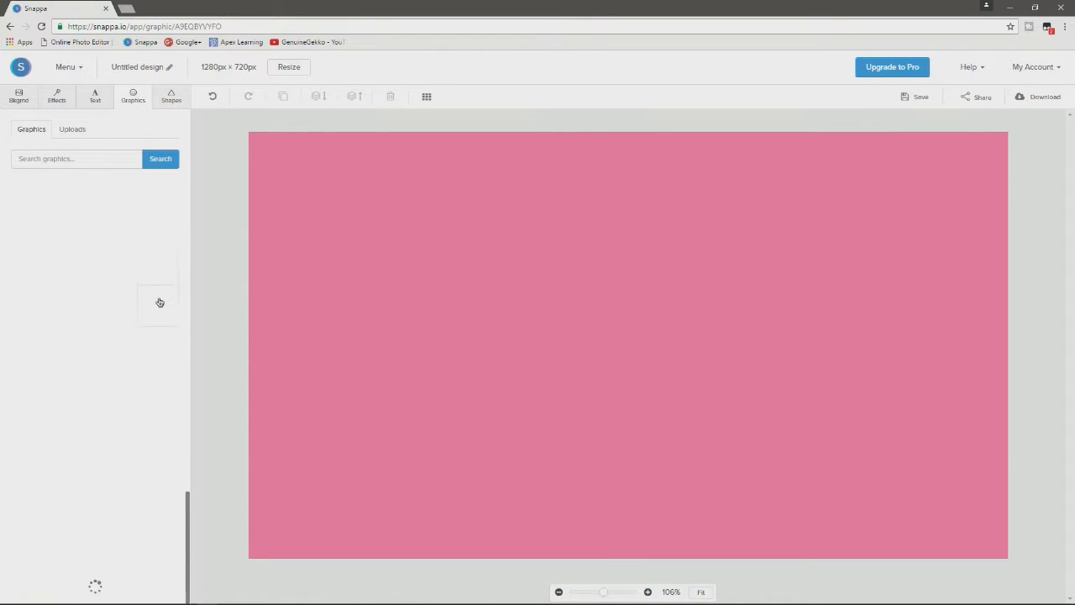
{"action": "scroll", "coordinate": [159, 304], "scroll_direction": "down", "scroll_amount": 3}
{"action": "scroll", "coordinate": [160, 304], "scroll_direction": "down", "scroll_amount": 3}
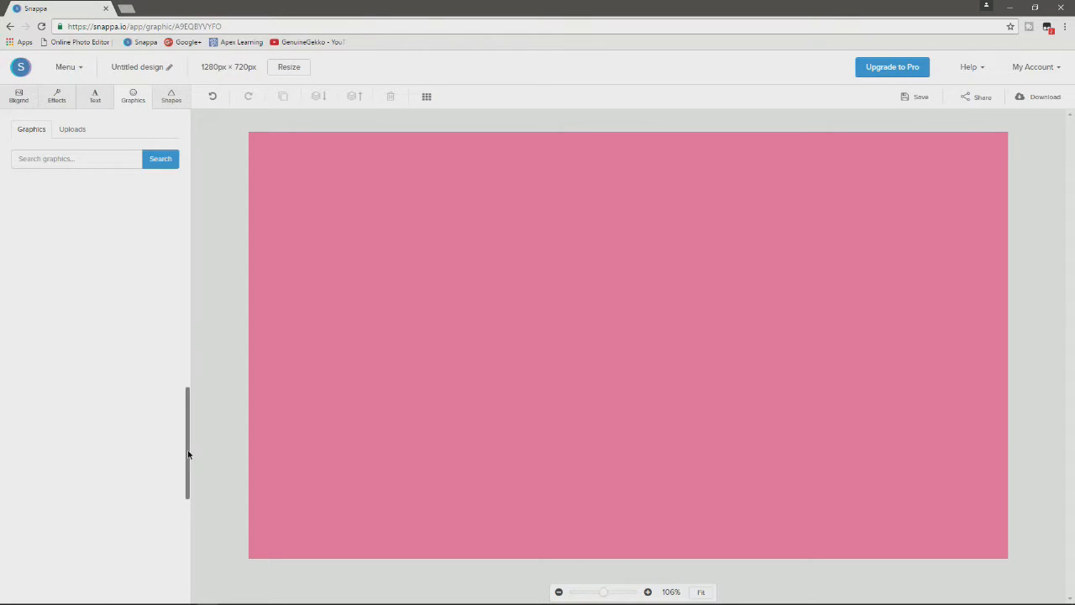
{"action": "left_click_drag", "start_coordinate": [188, 454], "coordinate": [188, 162]}
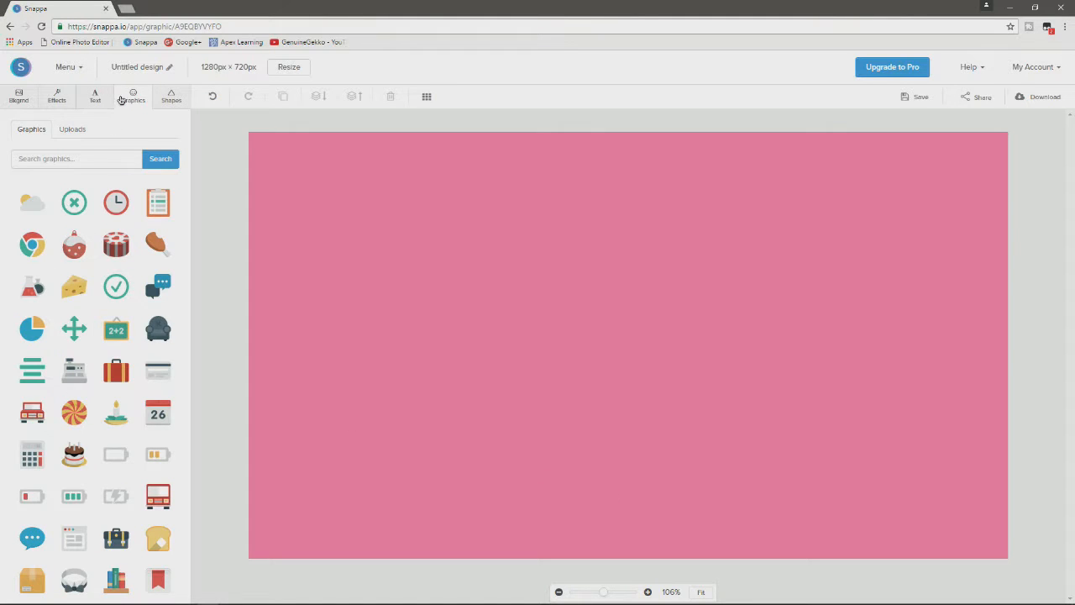
{"action": "left_click", "coordinate": [164, 97]}
{"action": "left_click", "coordinate": [137, 107]}
Add the uploaded white rounded-corner frame to the canvas and enlarge it to cover the full thumbnail
{"action": "left_click", "coordinate": [72, 128]}
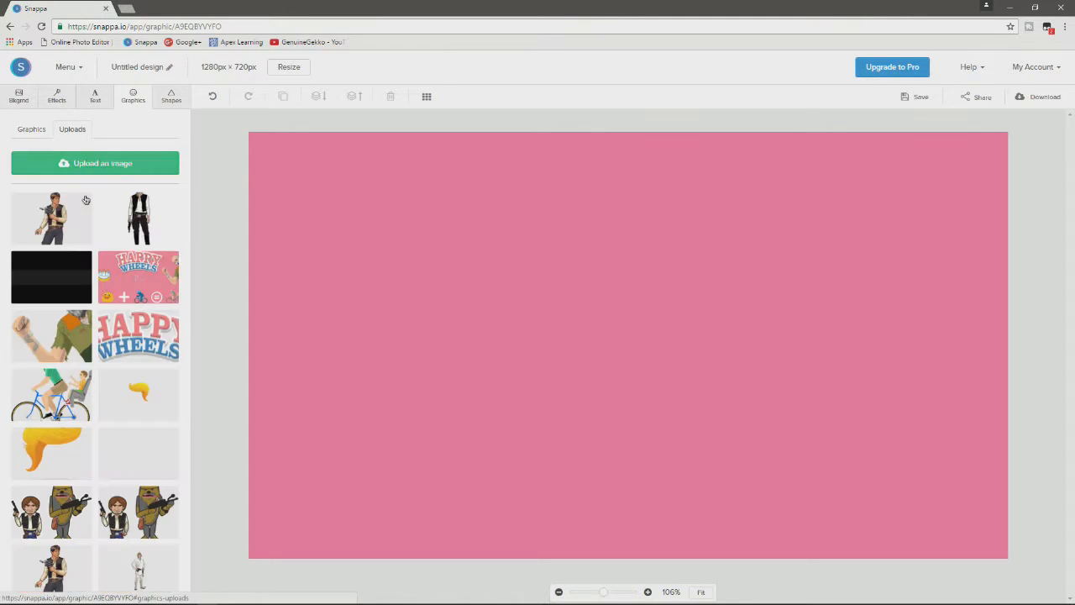
{"action": "left_click", "coordinate": [145, 454]}
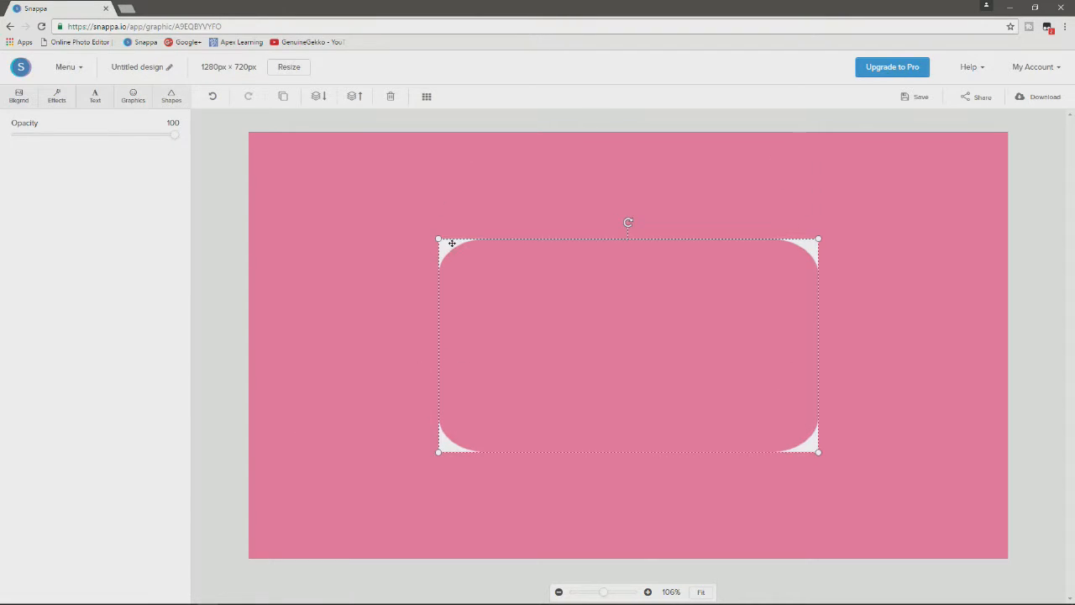
{"action": "left_click_drag", "start_coordinate": [452, 244], "coordinate": [257, 144]}
{"action": "left_click_drag", "start_coordinate": [629, 345], "coordinate": [1007, 515]}
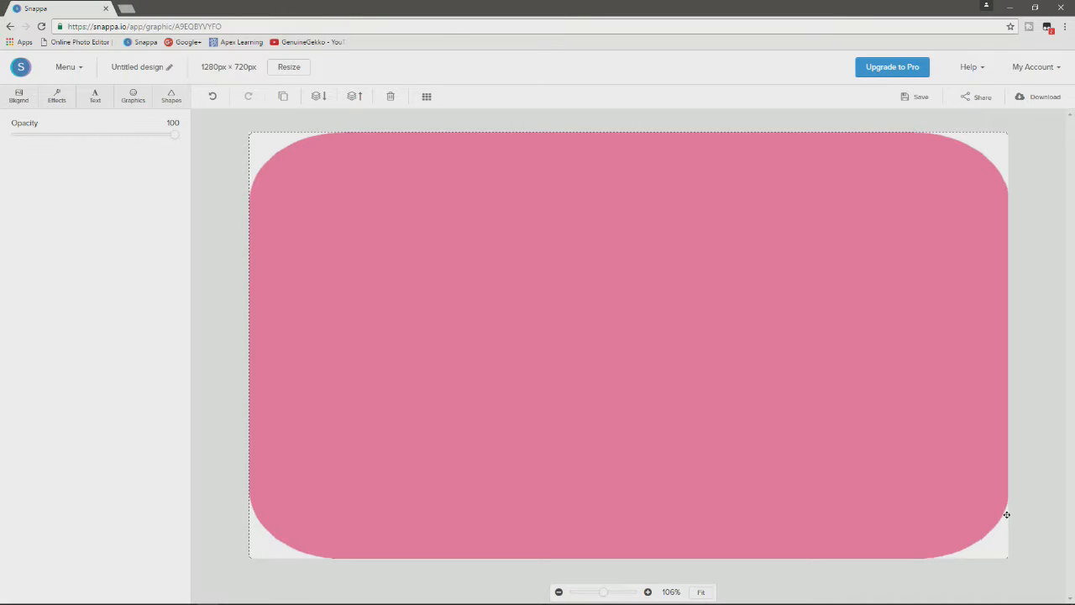
{"action": "left_click", "coordinate": [211, 417]}
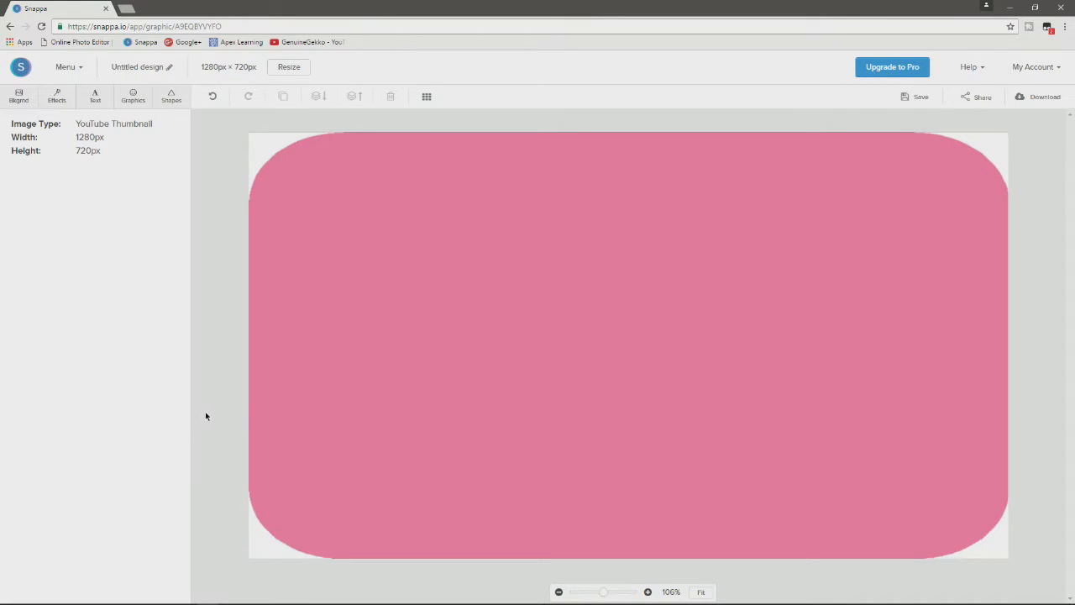
{"action": "left_click", "coordinate": [259, 149]}
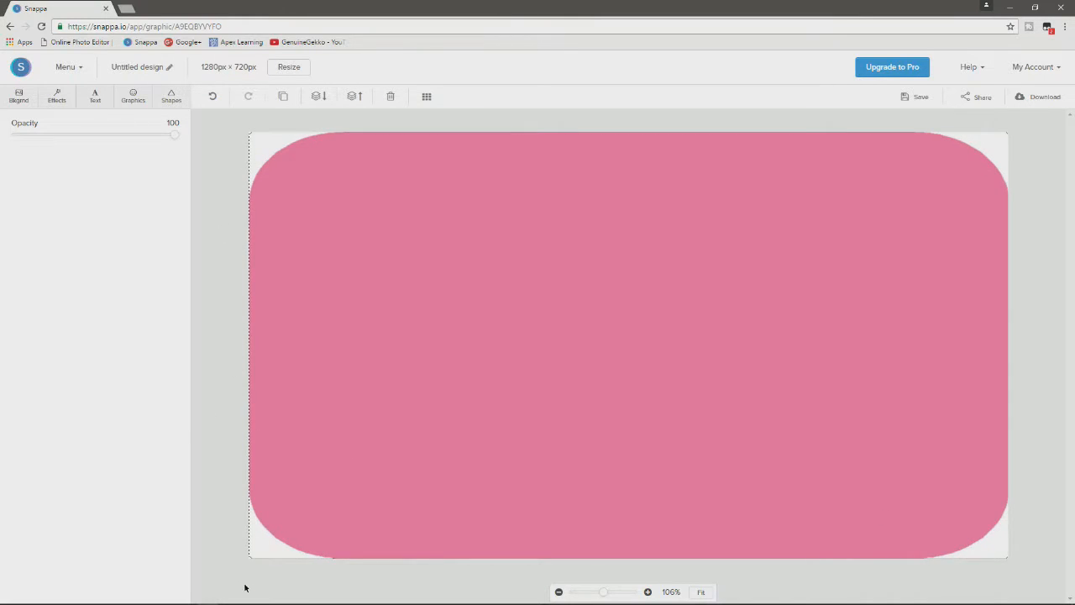
{"action": "left_click_drag", "start_coordinate": [249, 558], "coordinate": [244, 565]}
{"action": "left_click", "coordinate": [208, 513]}
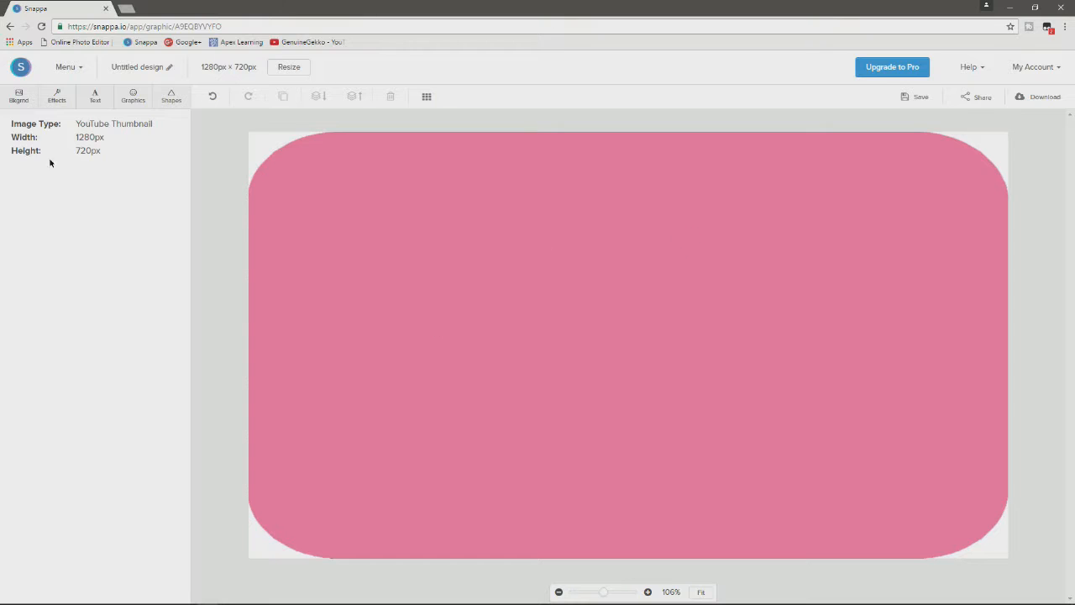
Place the uploaded Happy Wheels logo near the canvas center and the uploaded bearded man artwork along the canvas's right edge
{"action": "left_click", "coordinate": [130, 98]}
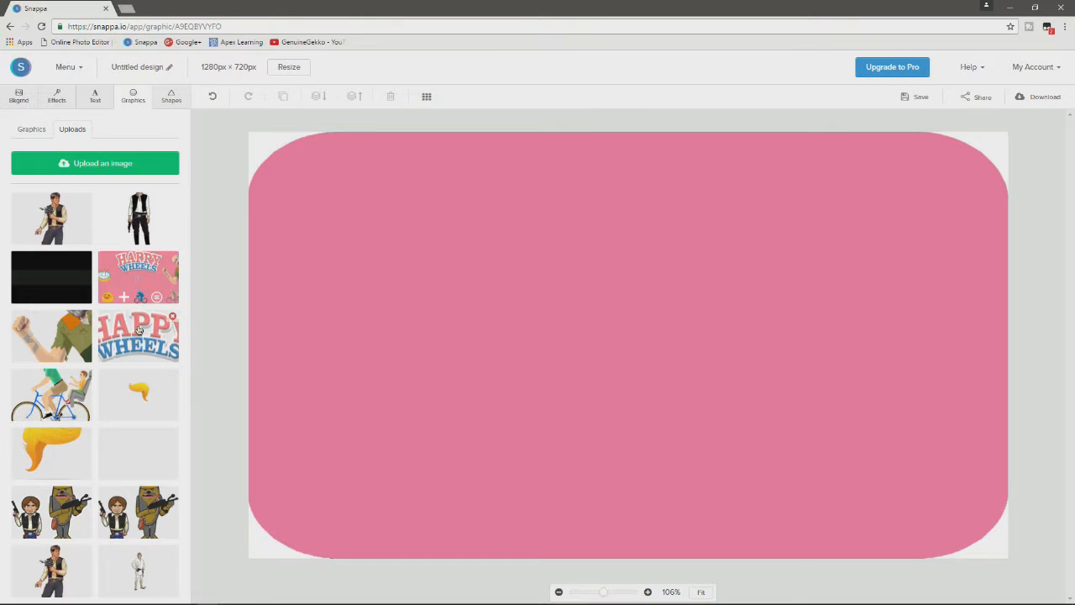
{"action": "left_click_drag", "start_coordinate": [593, 324], "coordinate": [527, 307]}
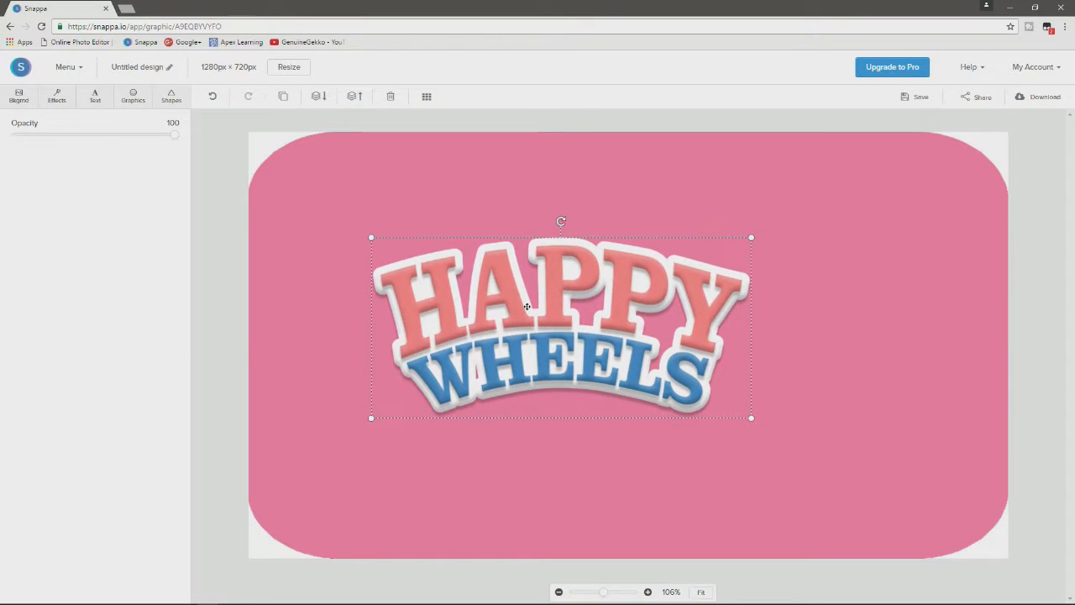
{"action": "left_click", "coordinate": [126, 95]}
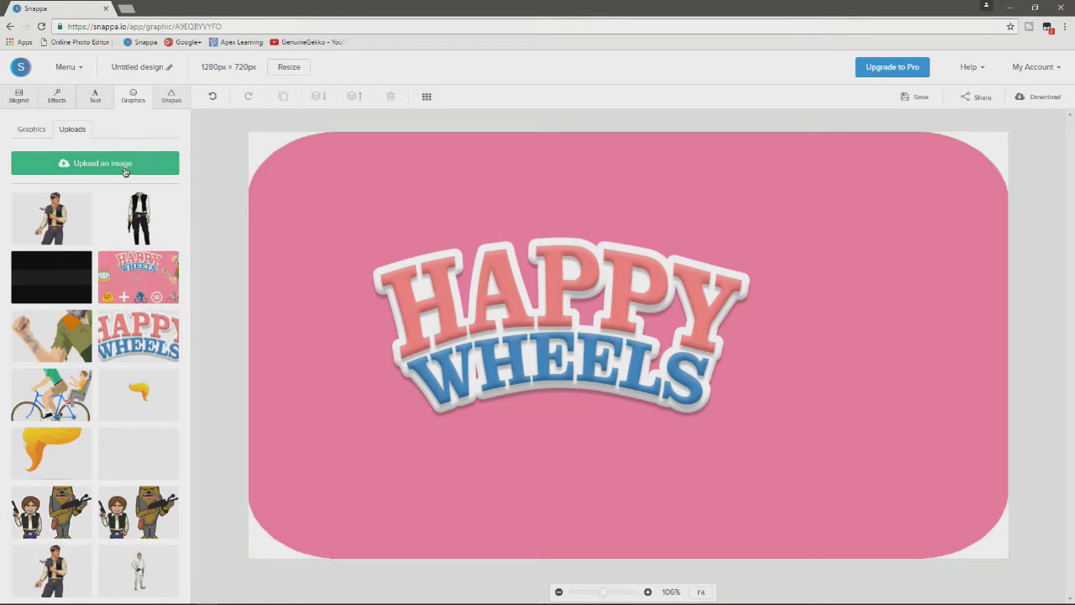
{"action": "scroll", "coordinate": [118, 295], "scroll_direction": "down", "scroll_amount": 3}
{"action": "scroll", "coordinate": [117, 295], "scroll_direction": "up", "scroll_amount": 3}
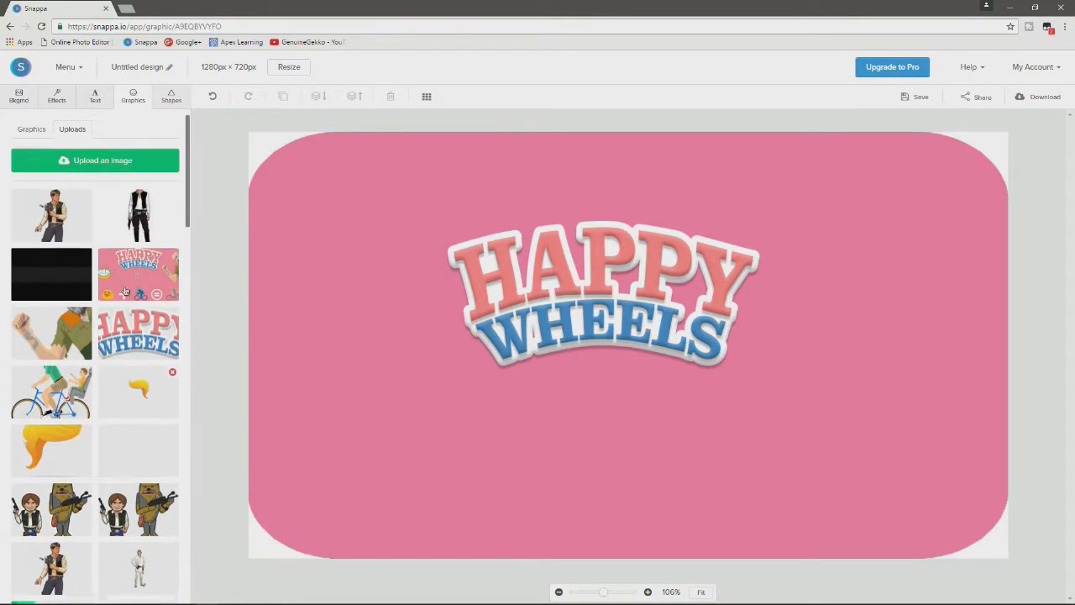
{"action": "left_click", "coordinate": [64, 336]}
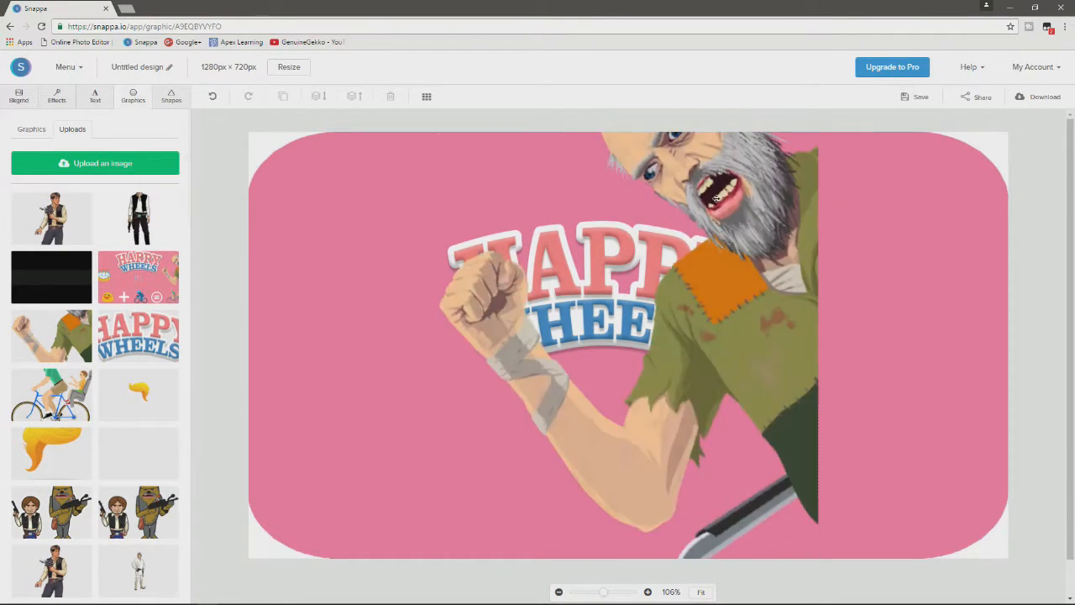
{"action": "left_click_drag", "start_coordinate": [545, 277], "coordinate": [772, 348]}
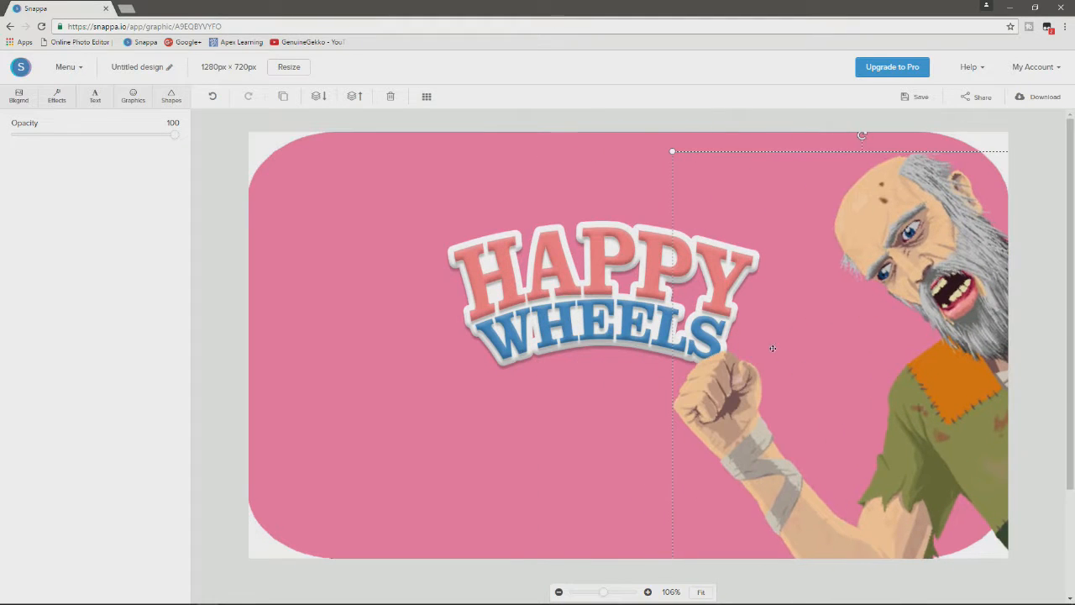
Add the uploaded cyclist with the child seat, shrink it, and place it in the lower left of the canvas
{"action": "left_click", "coordinate": [133, 96]}
{"action": "scroll", "coordinate": [75, 304], "scroll_direction": "down", "scroll_amount": 2}
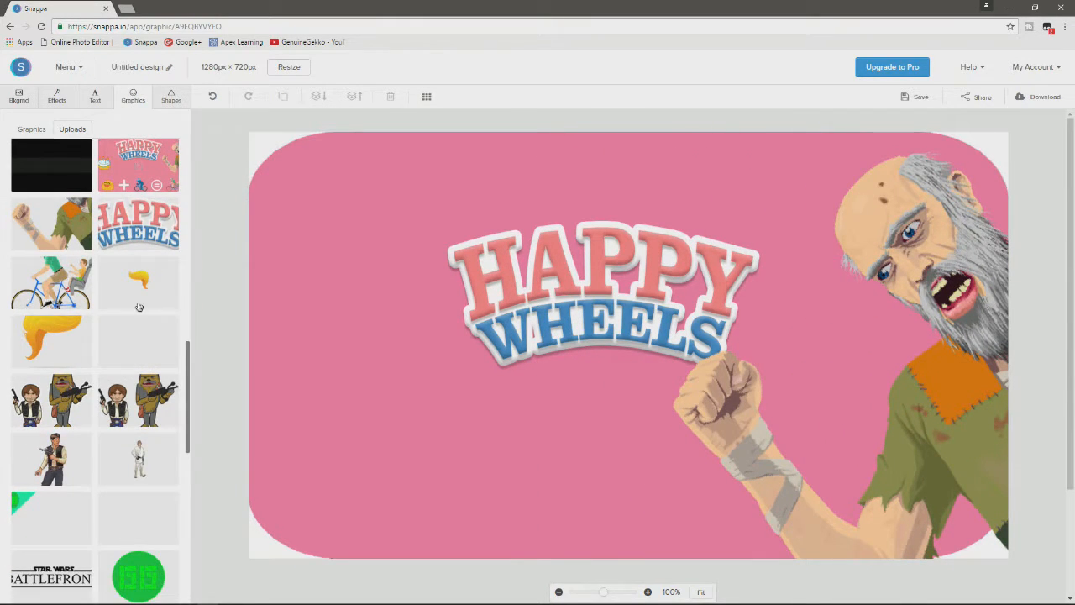
{"action": "left_click", "coordinate": [77, 304]}
{"action": "left_click_drag", "start_coordinate": [459, 166], "coordinate": [545, 341]}
{"action": "left_click_drag", "start_coordinate": [600, 369], "coordinate": [386, 369]}
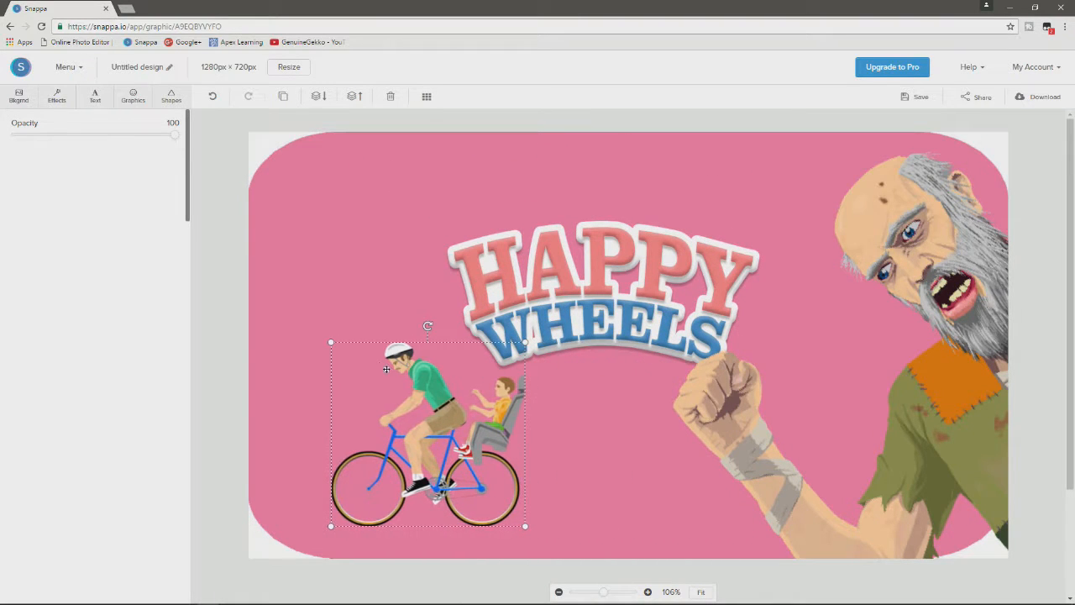
{"action": "left_click_drag", "start_coordinate": [329, 341], "coordinate": [372, 379]}
Try the uploaded photo of the man in black at several spots on the canvas and delete its layer
{"action": "left_click", "coordinate": [145, 99]}
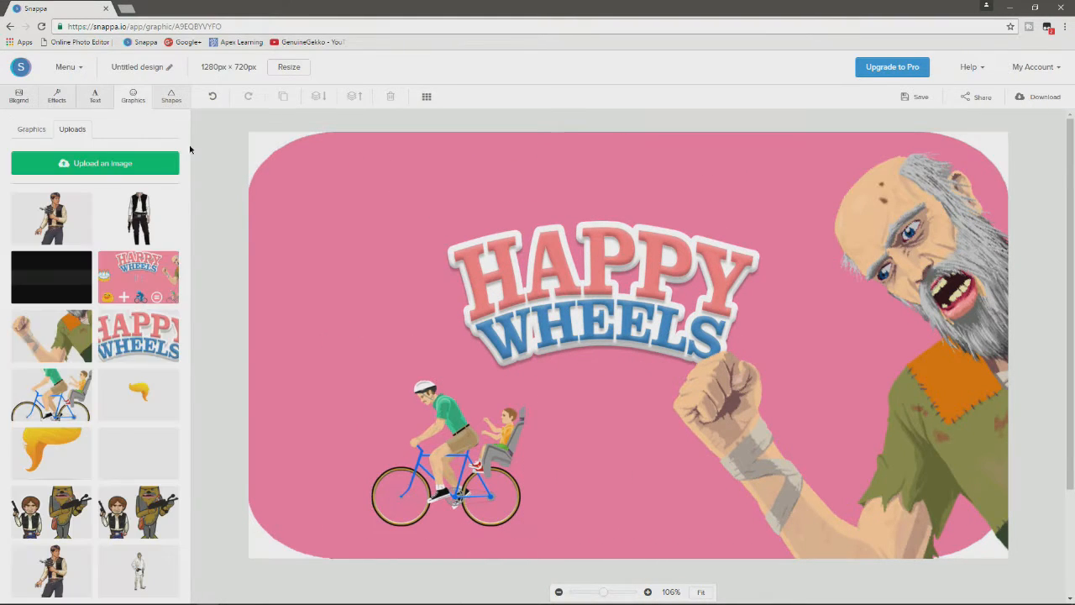
{"action": "scroll", "coordinate": [132, 361], "scroll_direction": "down", "scroll_amount": 1}
{"action": "scroll", "coordinate": [132, 361], "scroll_direction": "down", "scroll_amount": 3}
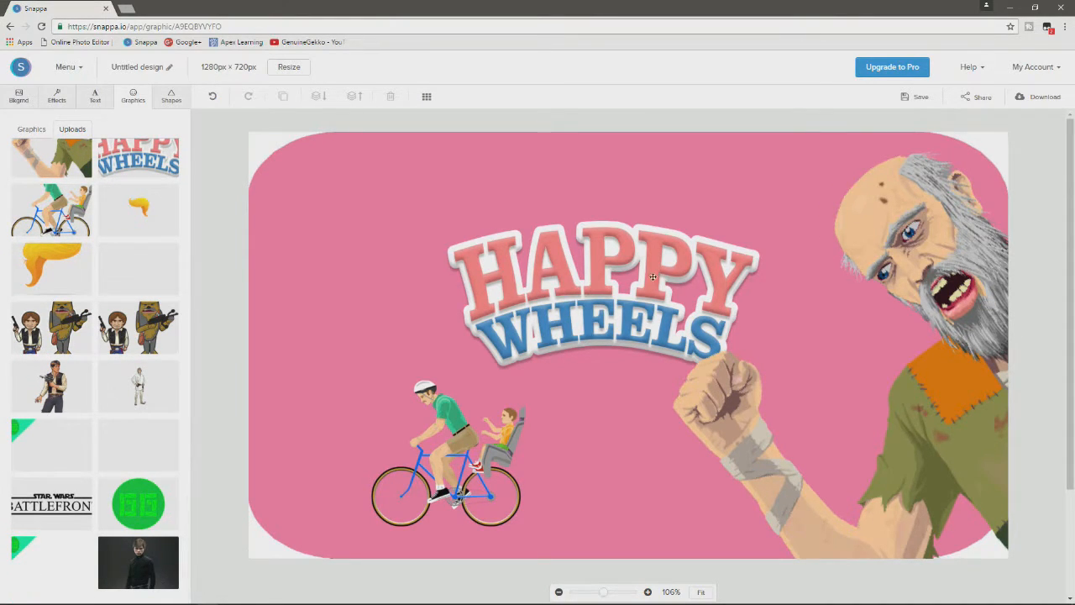
{"action": "left_click_drag", "start_coordinate": [605, 311], "coordinate": [605, 409]}
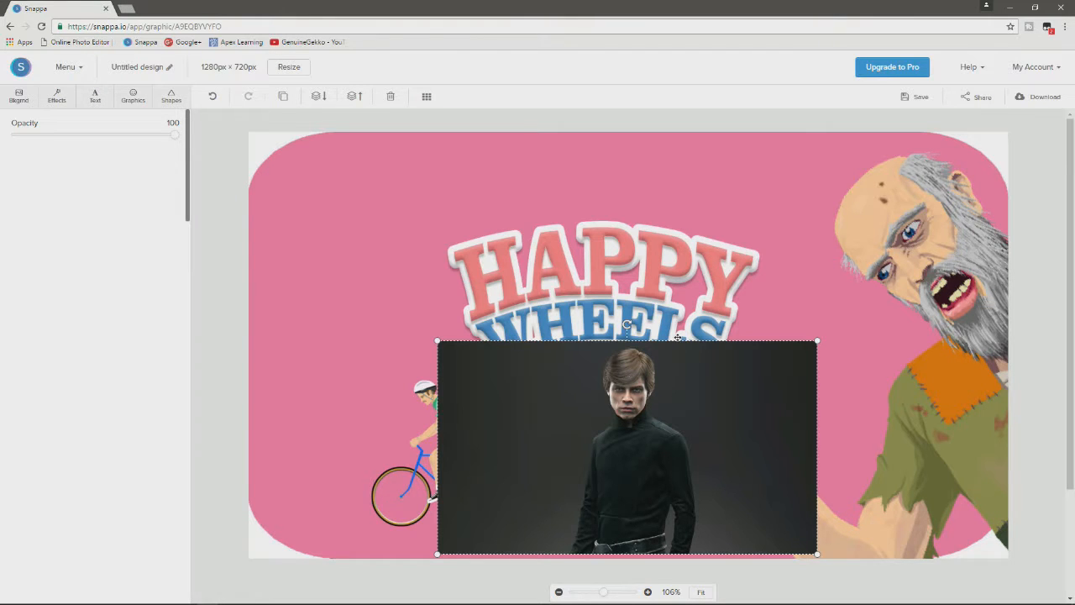
{"action": "left_click_drag", "start_coordinate": [675, 431], "coordinate": [485, 455]}
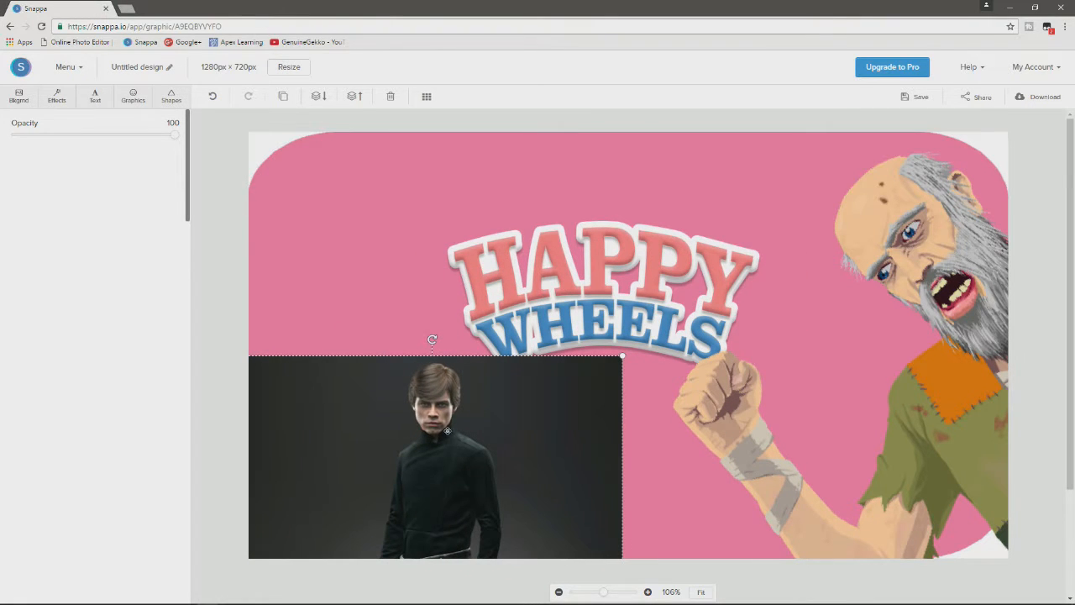
{"action": "left_click_drag", "start_coordinate": [435, 417], "coordinate": [514, 356]}
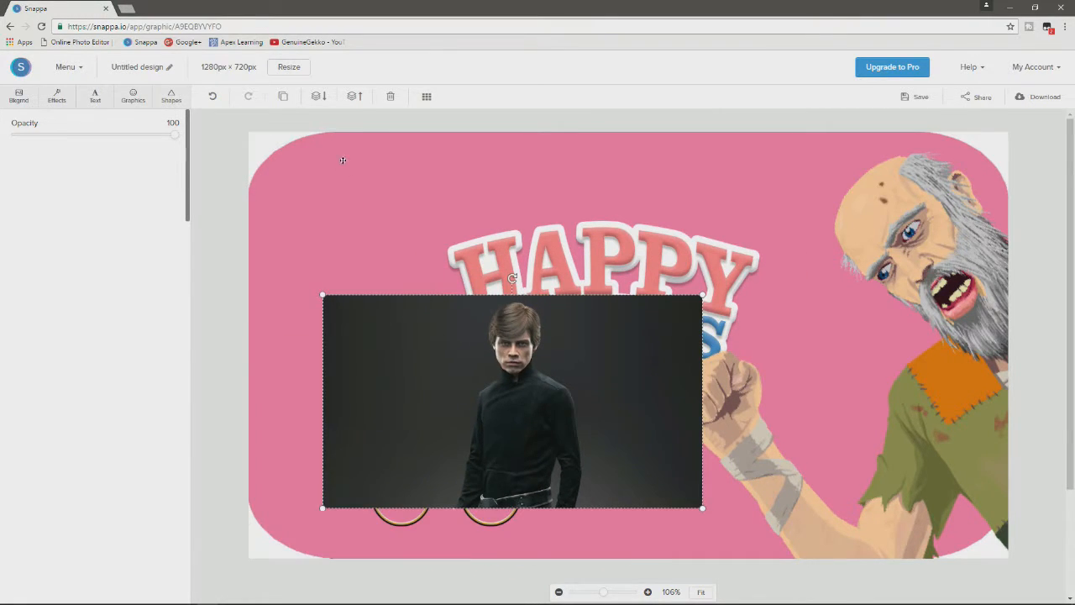
{"action": "left_click", "coordinate": [386, 96]}
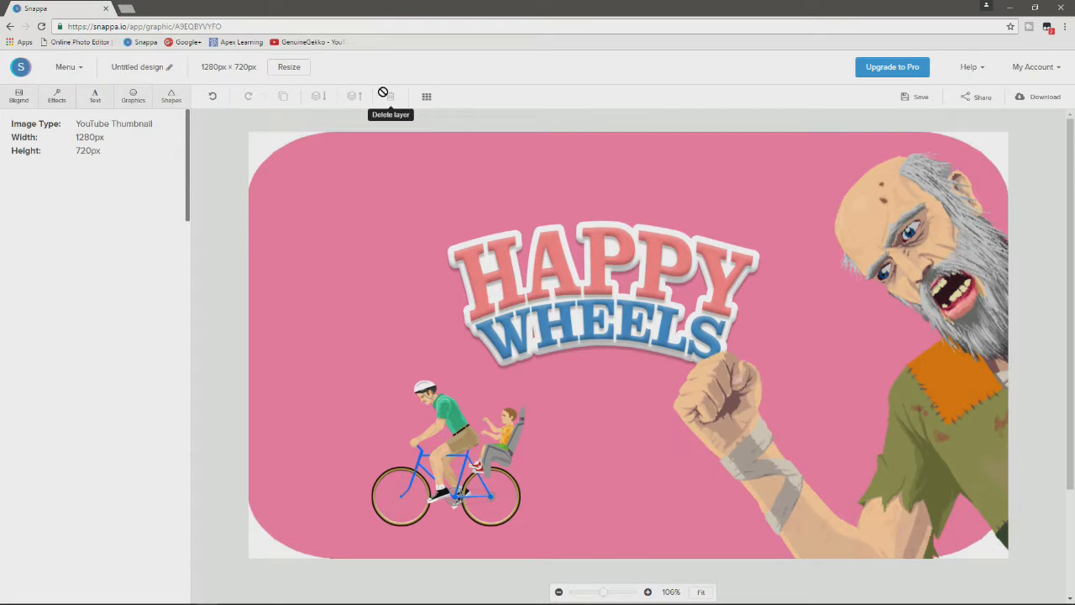
Try the uploaded white-robed character enlarged over the cyclist and delete its layer
{"action": "left_click", "coordinate": [145, 97]}
{"action": "scroll", "coordinate": [131, 344], "scroll_direction": "down", "scroll_amount": 3}
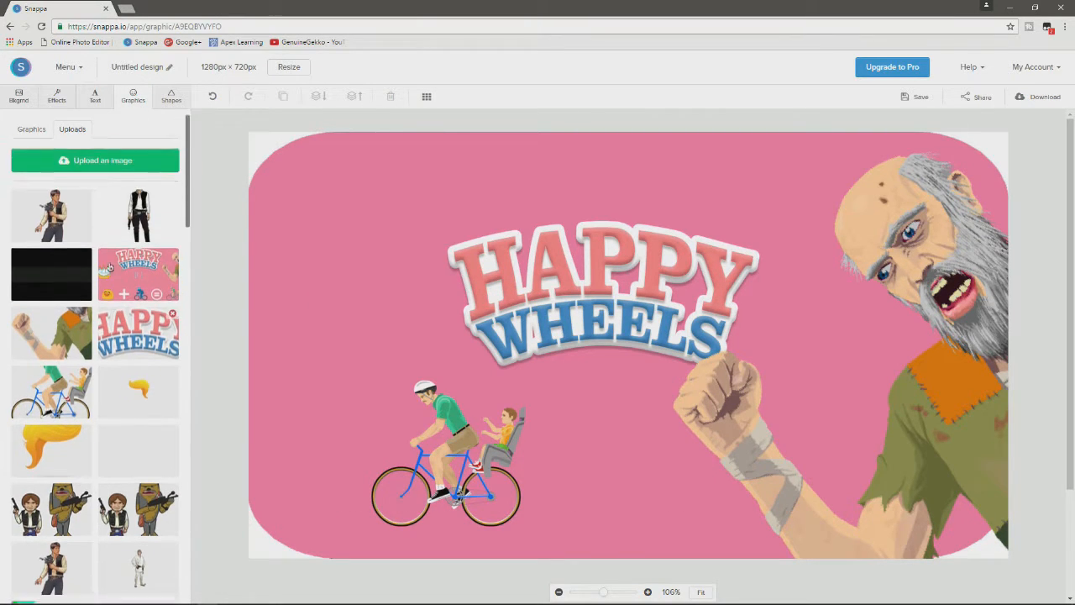
{"action": "left_click", "coordinate": [131, 388]}
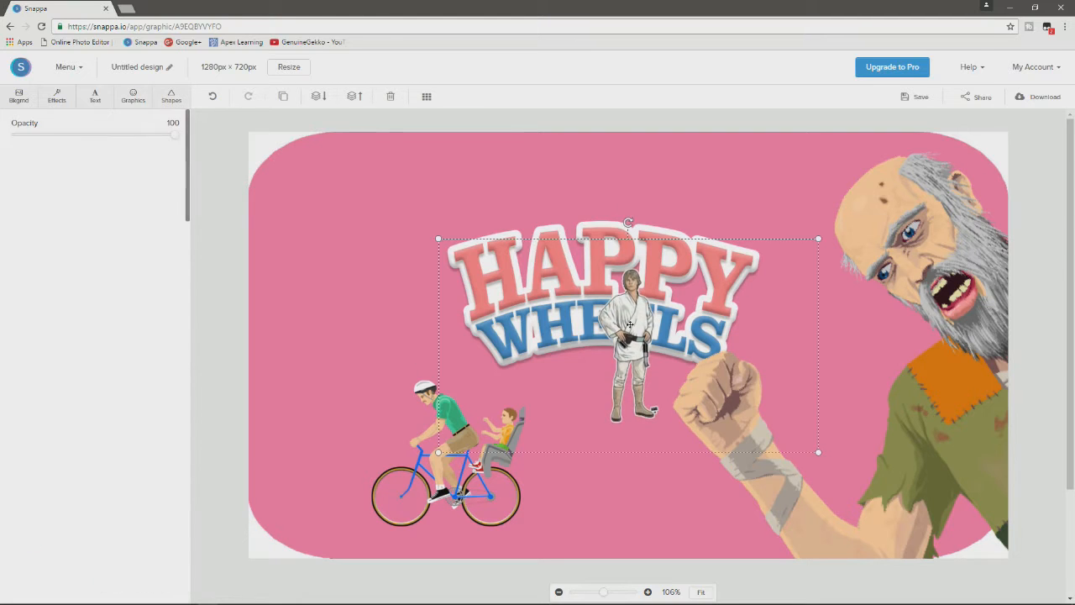
{"action": "left_click_drag", "start_coordinate": [618, 303], "coordinate": [418, 409]}
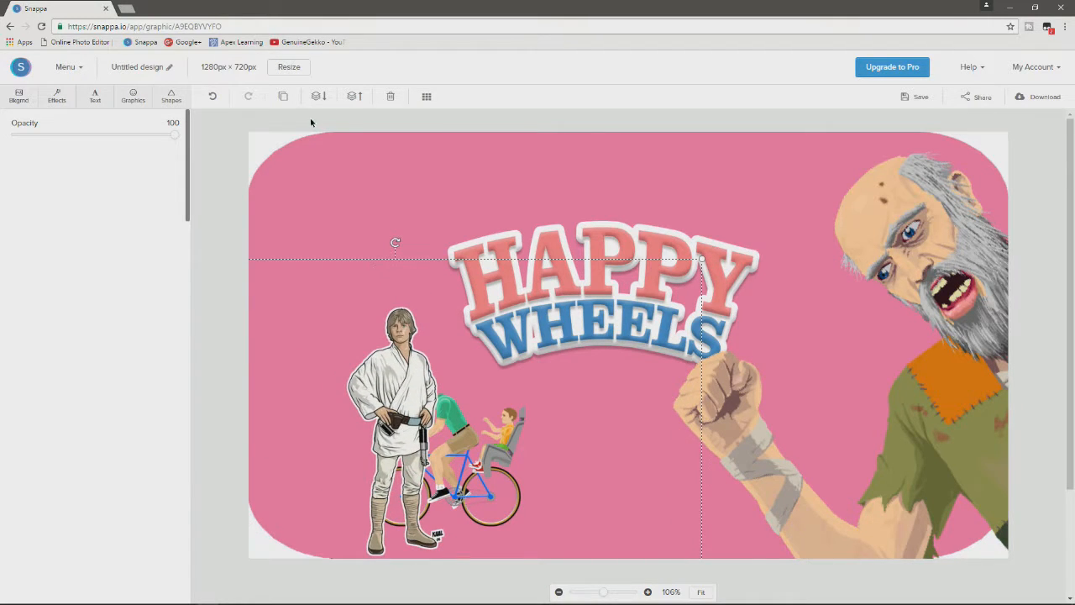
{"action": "left_click", "coordinate": [390, 96]}
Move the cyclist down to the canvas's lower edge, the logo up to its upper edge, and the bearded man lower on the right
{"action": "left_click_drag", "start_coordinate": [456, 447], "coordinate": [426, 478]}
{"action": "left_click_drag", "start_coordinate": [575, 294], "coordinate": [608, 207]}
{"action": "left_click_drag", "start_coordinate": [908, 233], "coordinate": [870, 311]}
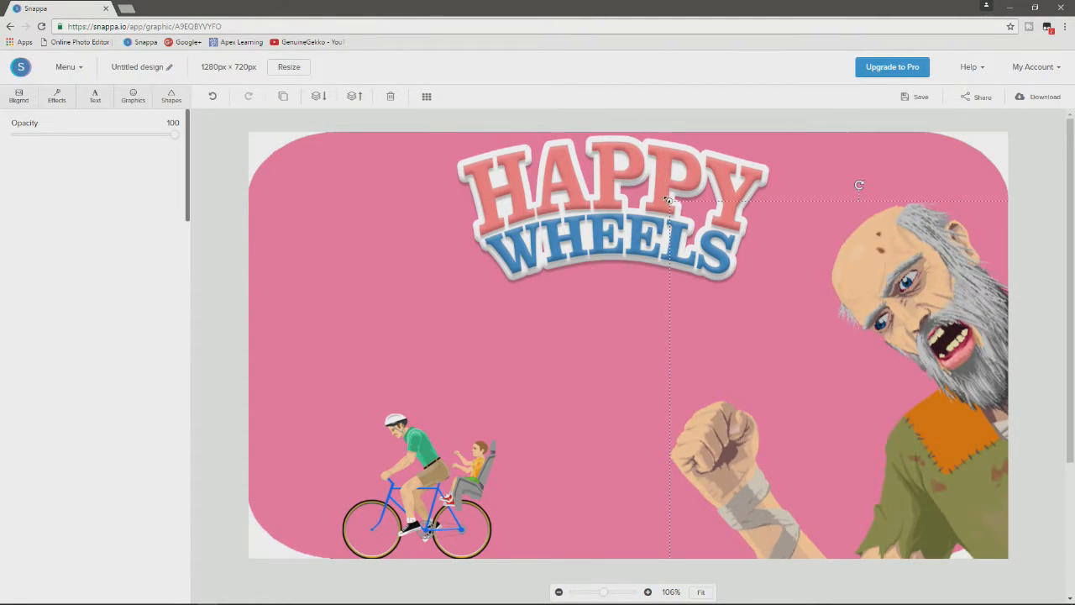
Shrink the bearded man and place him against the canvas's right edge, with his raised fist to the right of the logo
{"action": "left_click_drag", "start_coordinate": [668, 200], "coordinate": [843, 336]}
{"action": "left_click_drag", "start_coordinate": [973, 497], "coordinate": [934, 187]}
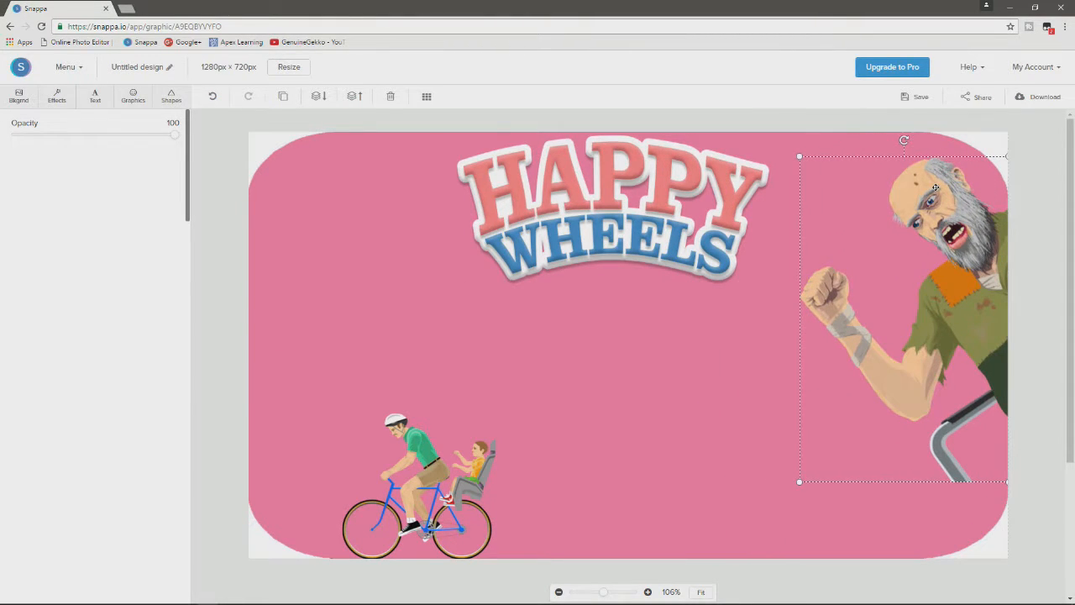
{"action": "left_click", "coordinate": [1024, 409]}
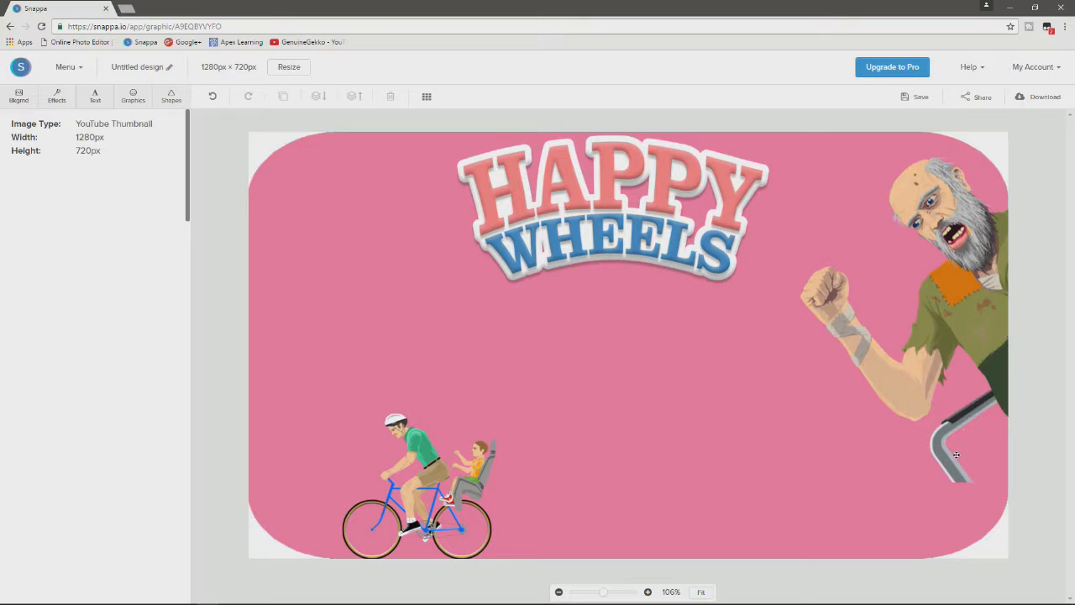
{"action": "left_click_drag", "start_coordinate": [957, 268], "coordinate": [973, 339]}
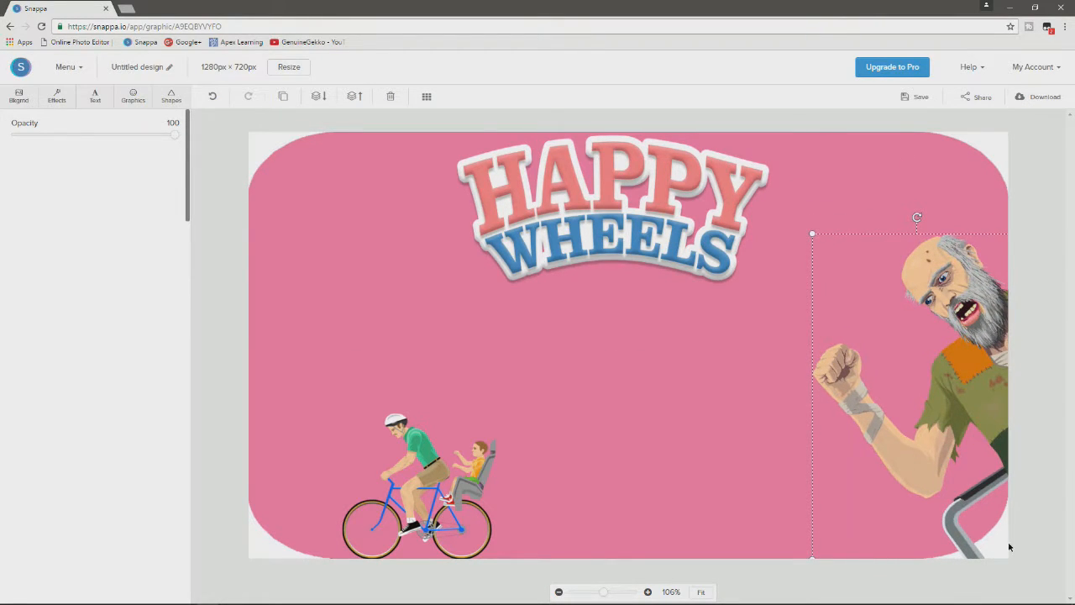
{"action": "left_click", "coordinate": [263, 140]}
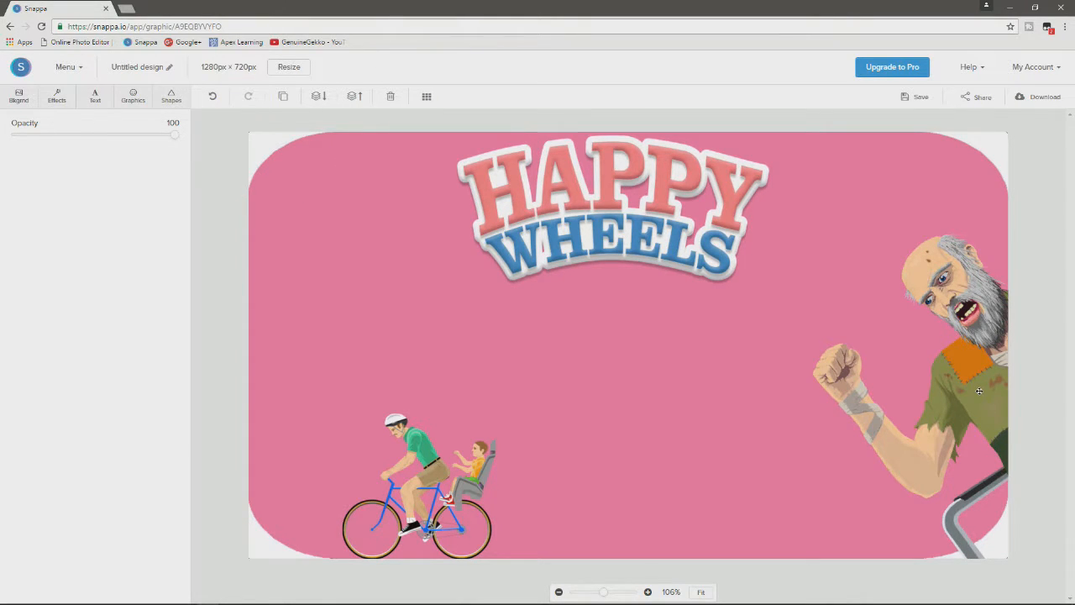
{"action": "left_click_drag", "start_coordinate": [978, 390], "coordinate": [984, 326]}
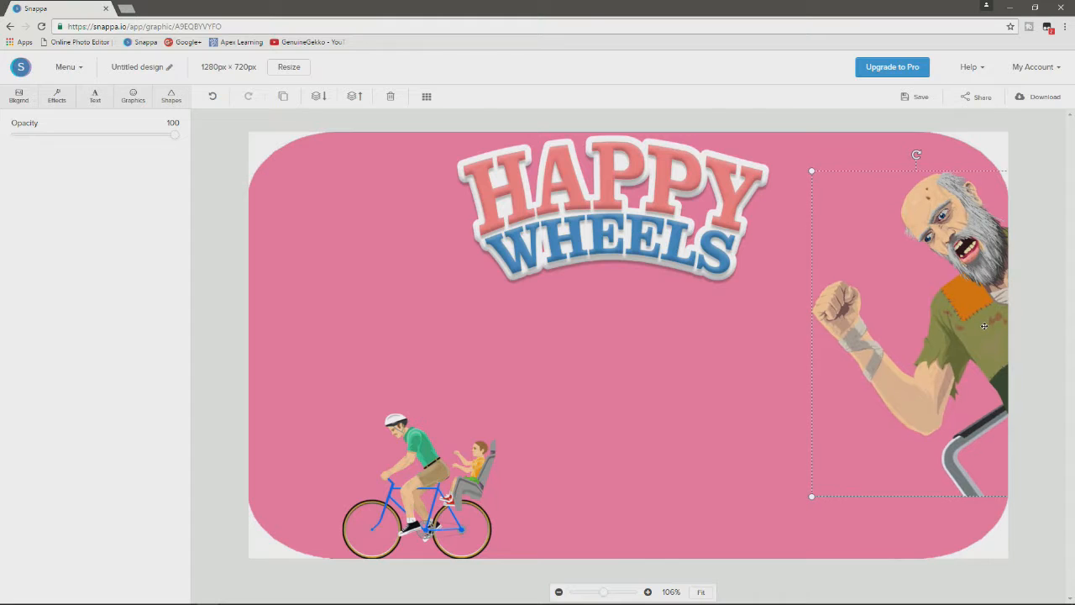
Add a solid triangle, fill it with the recent pink, shrink it, and cover the upper part of the wheelchair handle below the man's shirt
{"action": "left_click", "coordinate": [170, 95]}
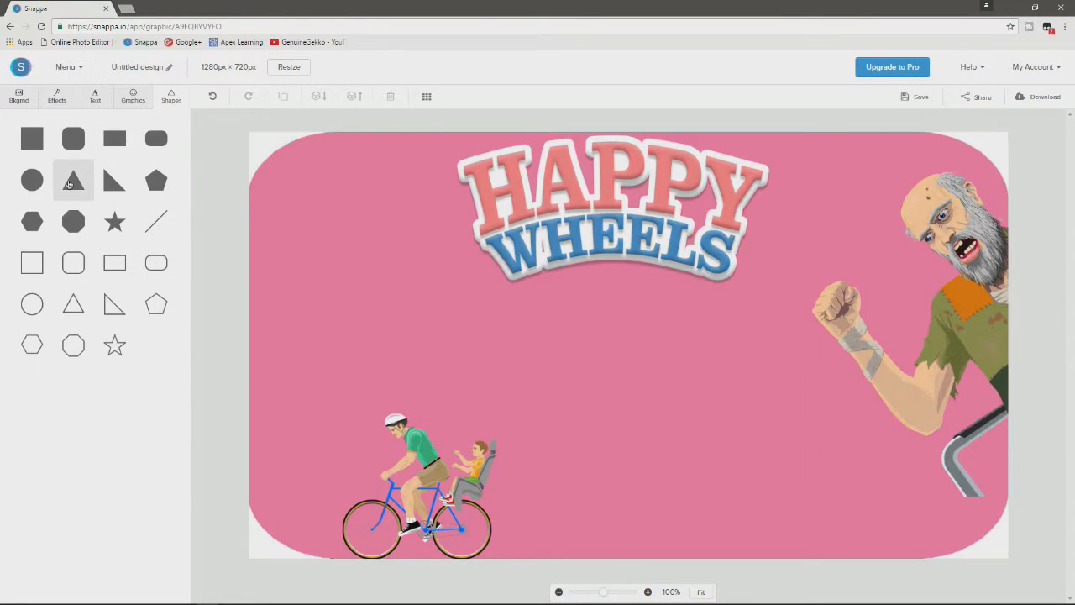
{"action": "left_click", "coordinate": [73, 180]}
{"action": "left_click_drag", "start_coordinate": [611, 353], "coordinate": [589, 391]}
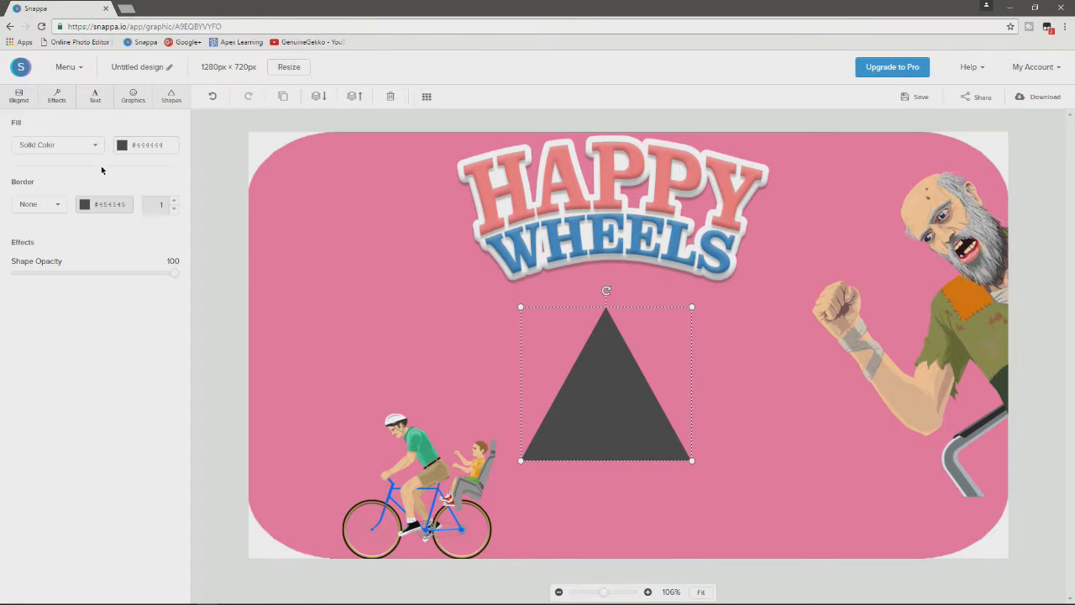
{"action": "left_click", "coordinate": [127, 146]}
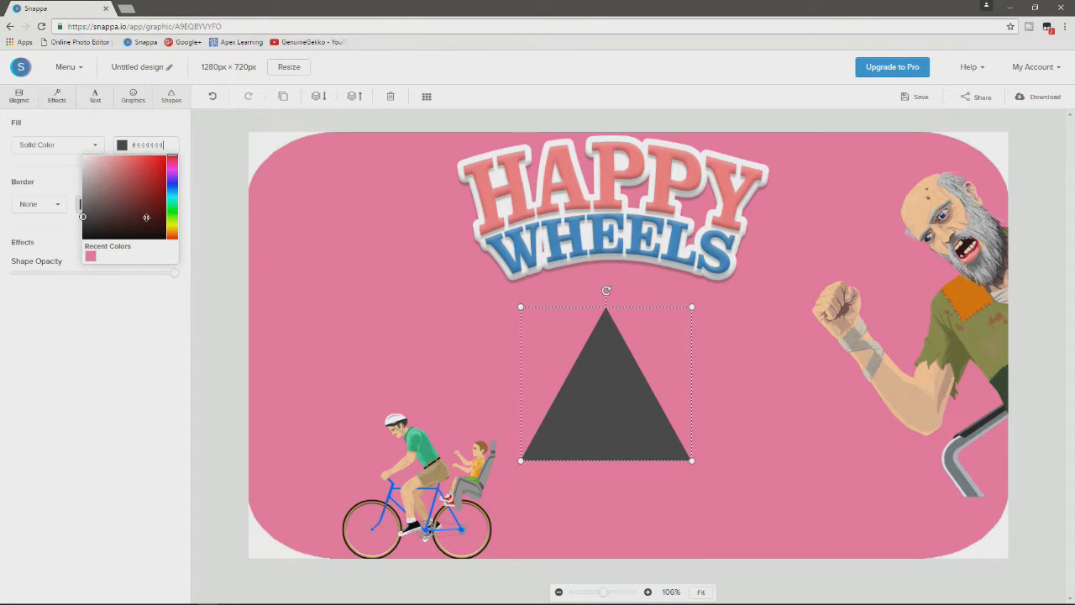
{"action": "left_click", "coordinate": [90, 256]}
{"action": "left_click_drag", "start_coordinate": [569, 375], "coordinate": [660, 377]}
{"action": "left_click_drag", "start_coordinate": [730, 448], "coordinate": [989, 402]}
{"action": "left_click", "coordinate": [741, 485]}
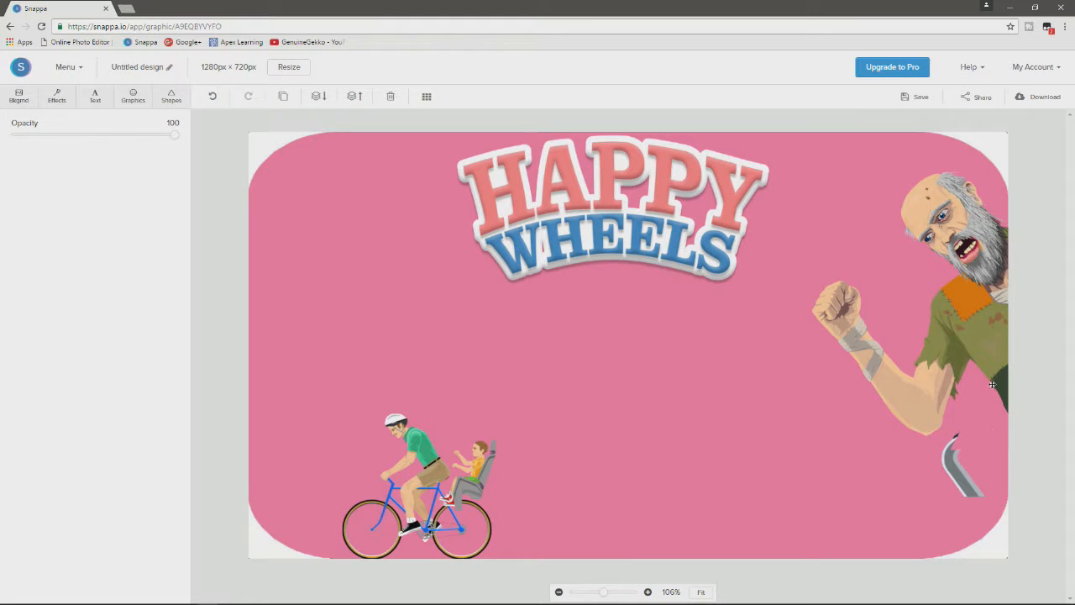
Add a solid square, fill it with the recent pink, shrink it, and place it over the remaining wheelchair handle below the man's elbow
{"action": "left_click", "coordinate": [169, 97]}
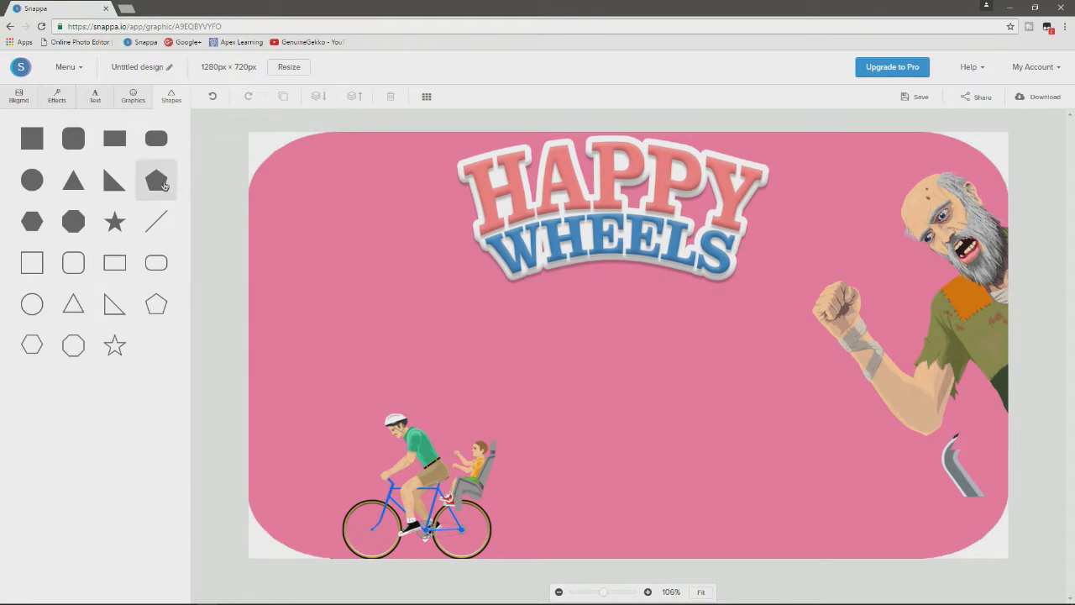
{"action": "left_click", "coordinate": [27, 148]}
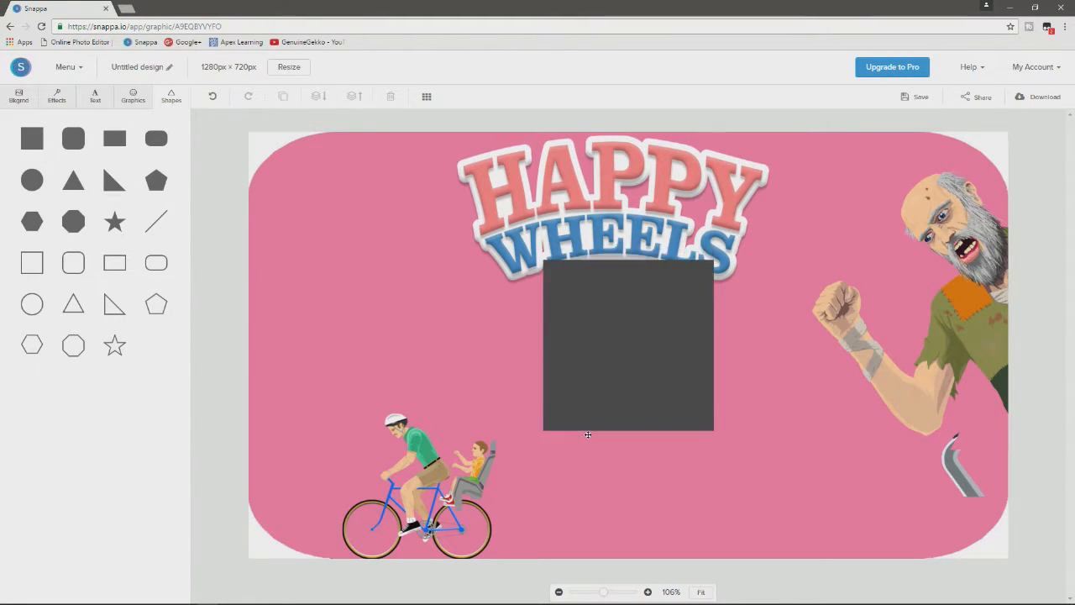
{"action": "left_click", "coordinate": [661, 339]}
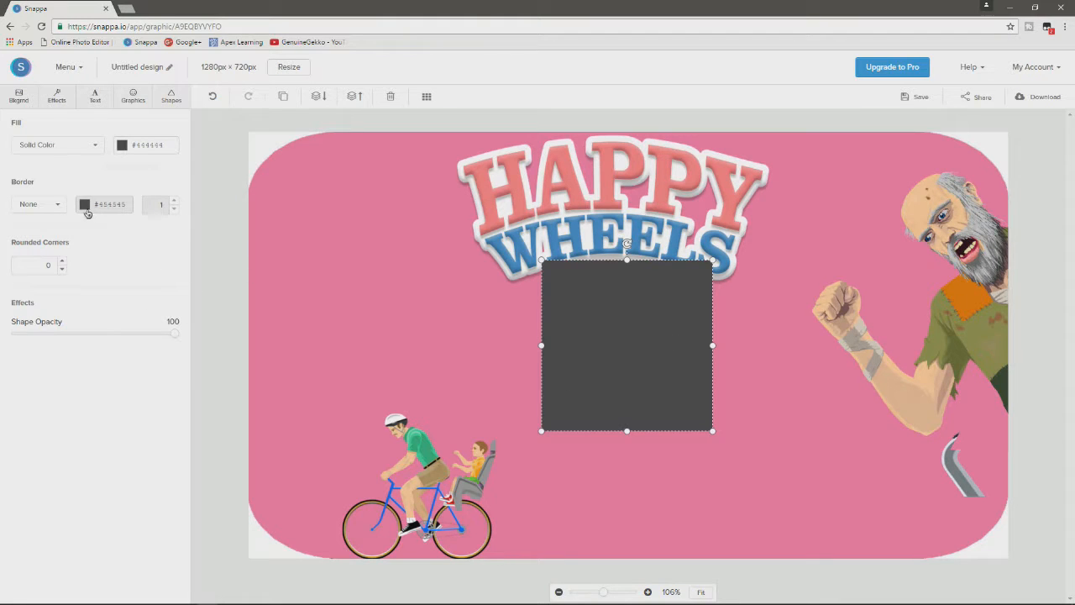
{"action": "left_click", "coordinate": [124, 148]}
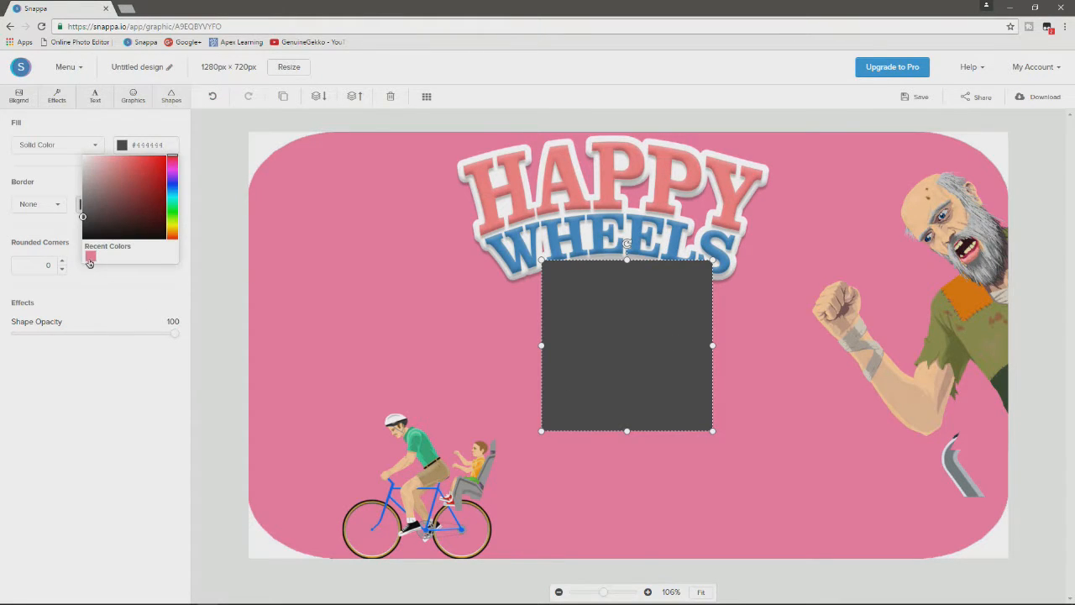
{"action": "left_click", "coordinate": [89, 255]}
{"action": "left_click_drag", "start_coordinate": [683, 338], "coordinate": [704, 348]}
{"action": "left_click_drag", "start_coordinate": [602, 290], "coordinate": [679, 356]}
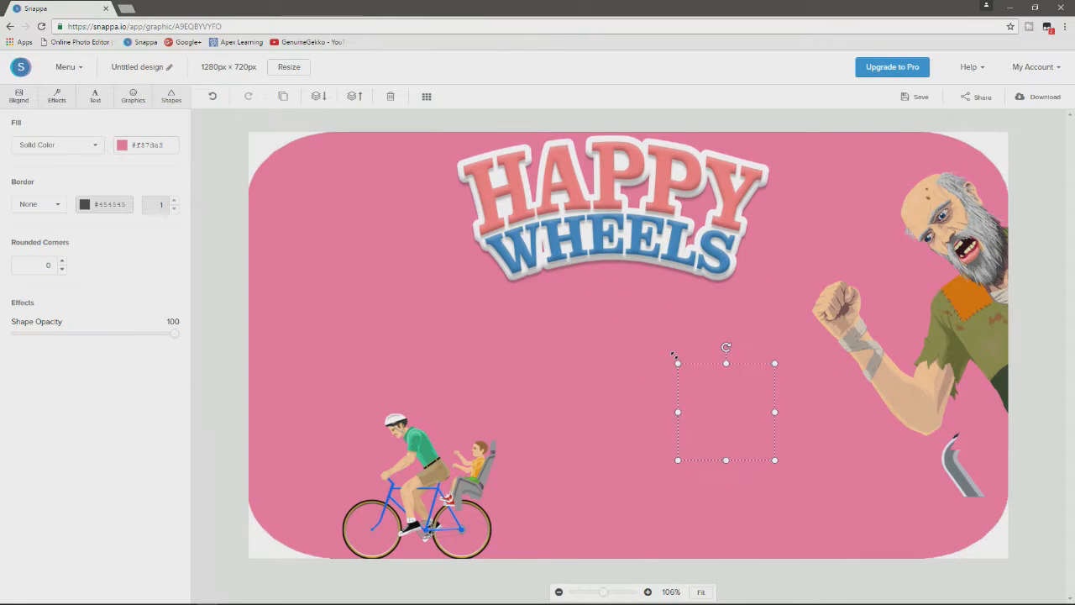
{"action": "left_click_drag", "start_coordinate": [744, 409], "coordinate": [965, 485]}
{"action": "left_click_drag", "start_coordinate": [897, 432], "coordinate": [914, 447]}
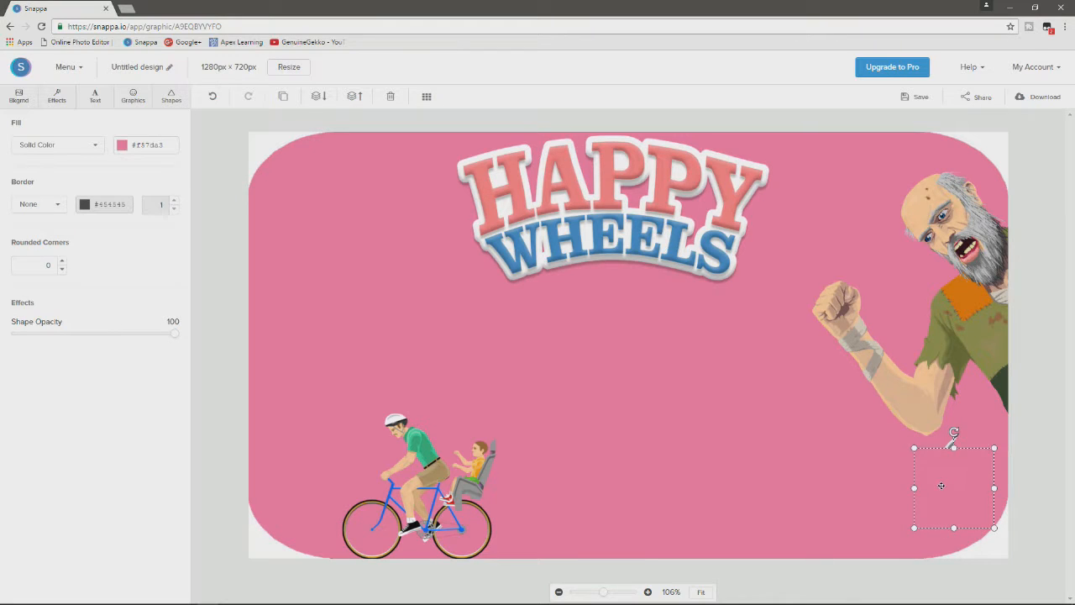
{"action": "left_click_drag", "start_coordinate": [940, 486], "coordinate": [942, 475]}
{"action": "left_click", "coordinate": [867, 457]}
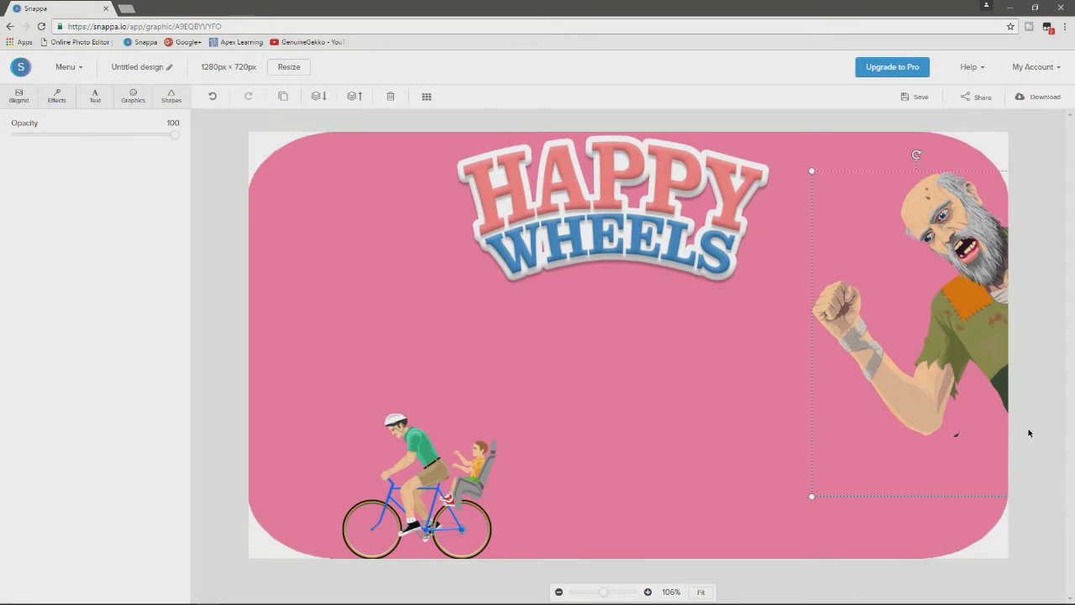
Add a solid rounded square, fill it with the recent pink, and shrink it over the dark speck beside the man's elbow
{"action": "left_click", "coordinate": [171, 96]}
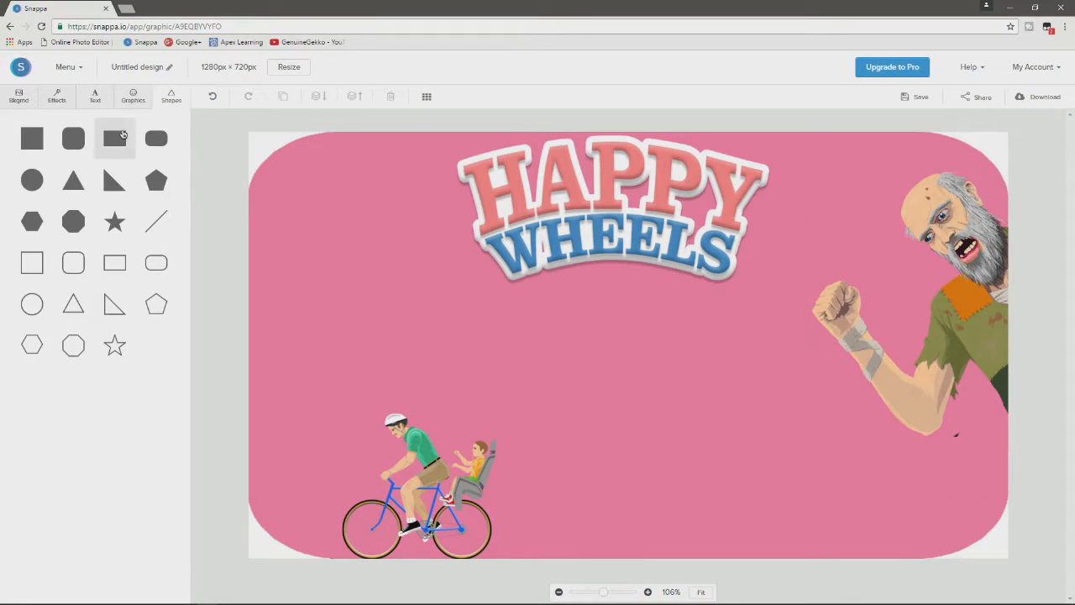
{"action": "left_click_drag", "start_coordinate": [73, 138], "coordinate": [636, 311]}
{"action": "left_click_drag", "start_coordinate": [709, 326], "coordinate": [585, 370]}
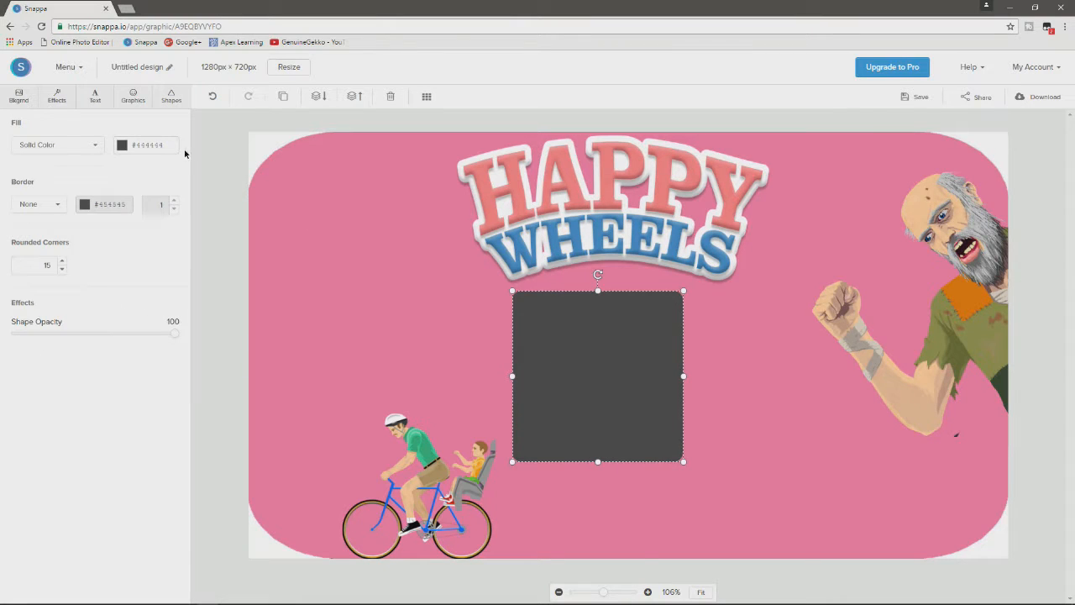
{"action": "left_click", "coordinate": [147, 145]}
{"action": "left_click", "coordinate": [91, 256]}
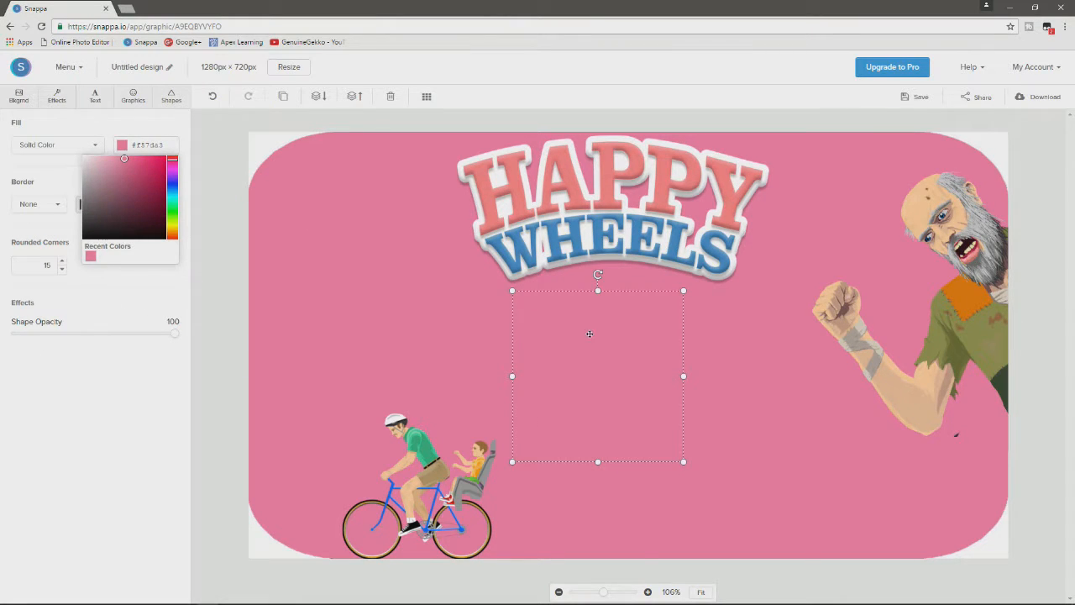
{"action": "left_click_drag", "start_coordinate": [513, 290], "coordinate": [959, 441]}
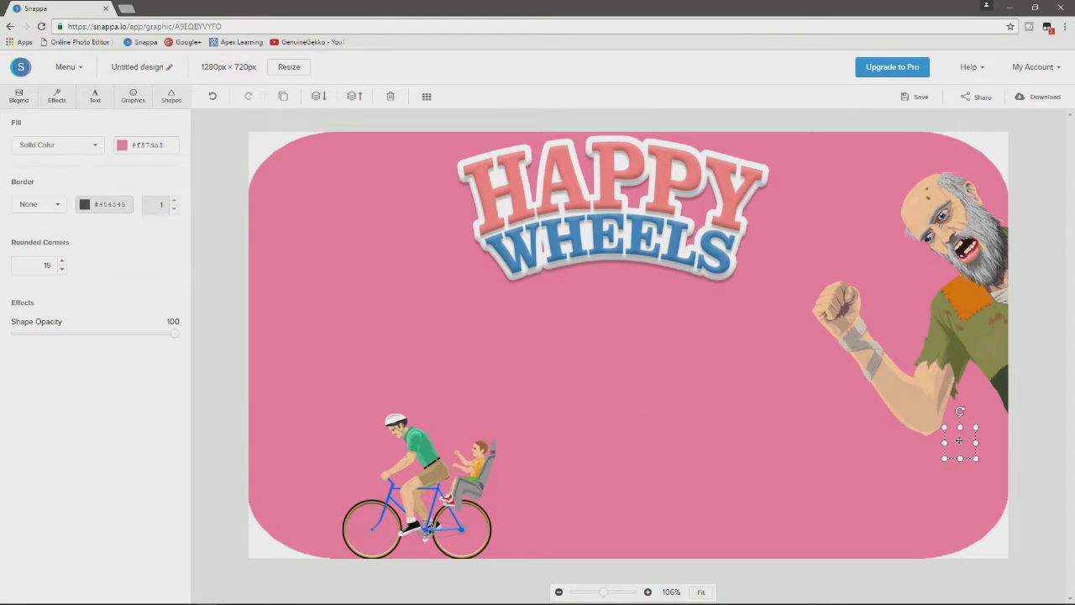
{"action": "left_click", "coordinate": [831, 447]}
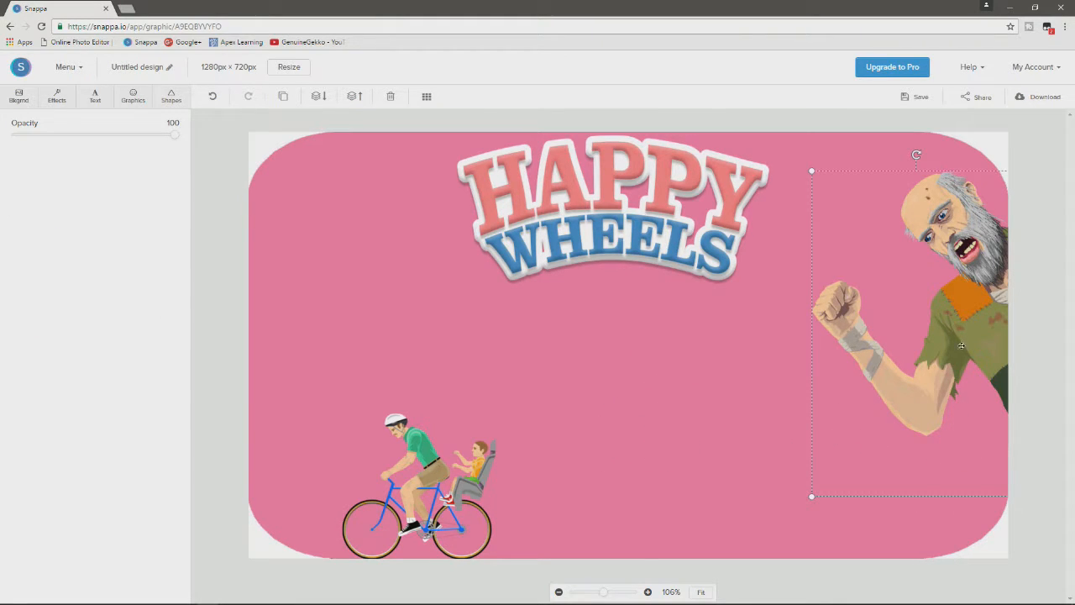
{"action": "left_click", "coordinate": [970, 454]}
{"action": "left_click", "coordinate": [966, 475]}
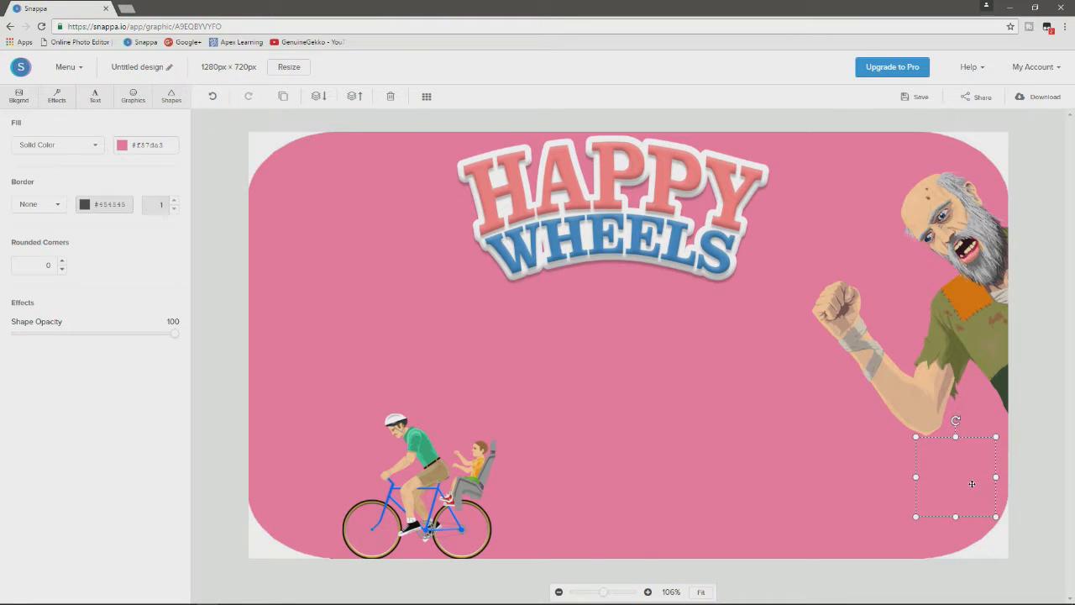
Bring the cyclist in front of the pink cover shapes and place it on the canvas's lower edge near the bearded man
{"action": "left_click", "coordinate": [355, 457]}
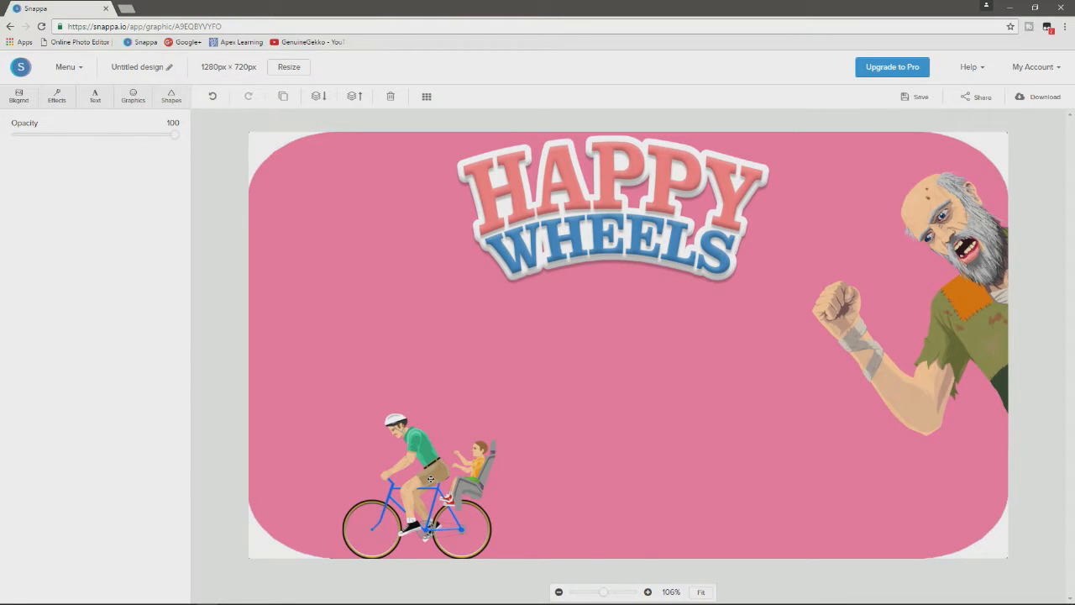
{"action": "left_click_drag", "start_coordinate": [430, 479], "coordinate": [915, 458]}
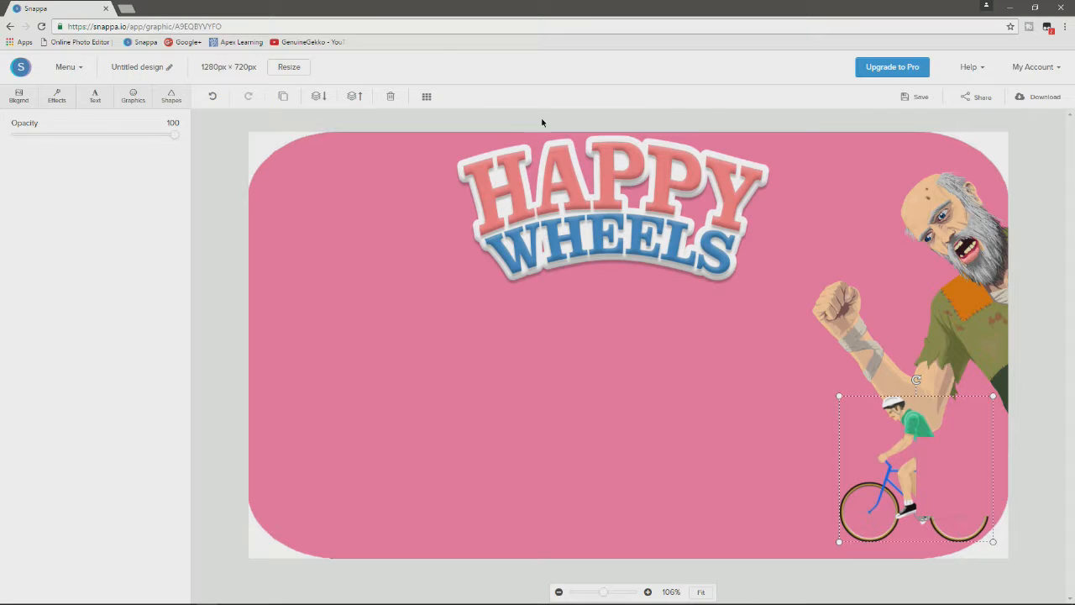
{"action": "left_click", "coordinate": [949, 449]}
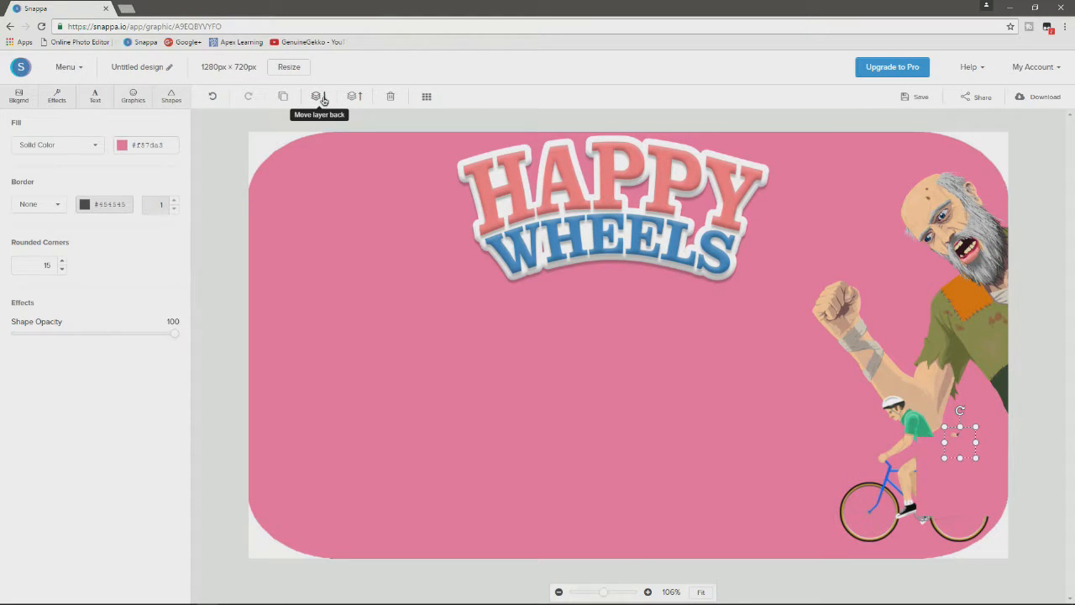
{"action": "left_click", "coordinate": [908, 426]}
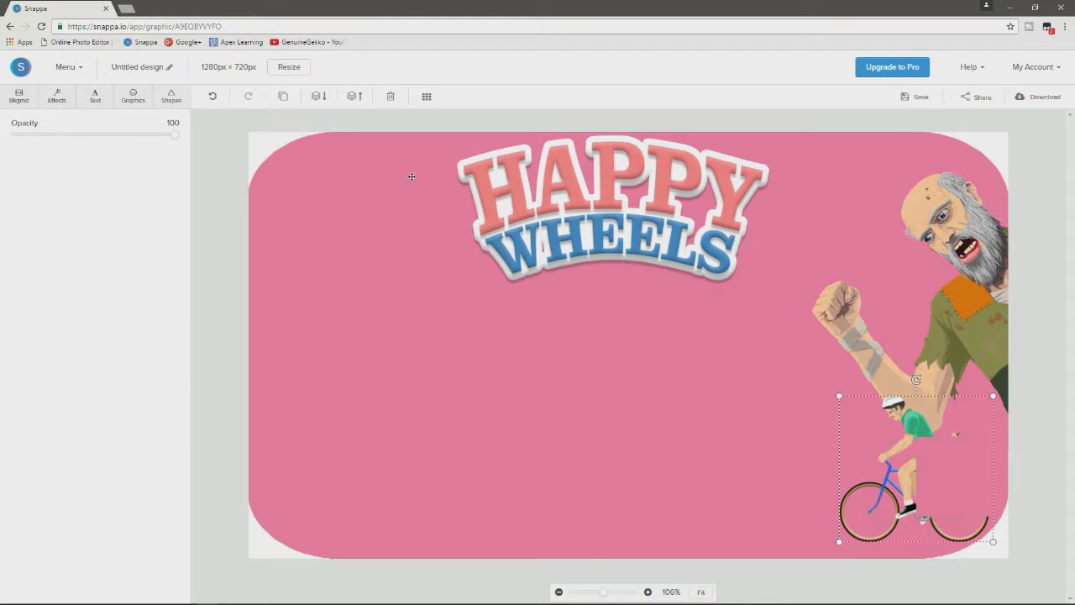
{"action": "left_click", "coordinate": [354, 97]}
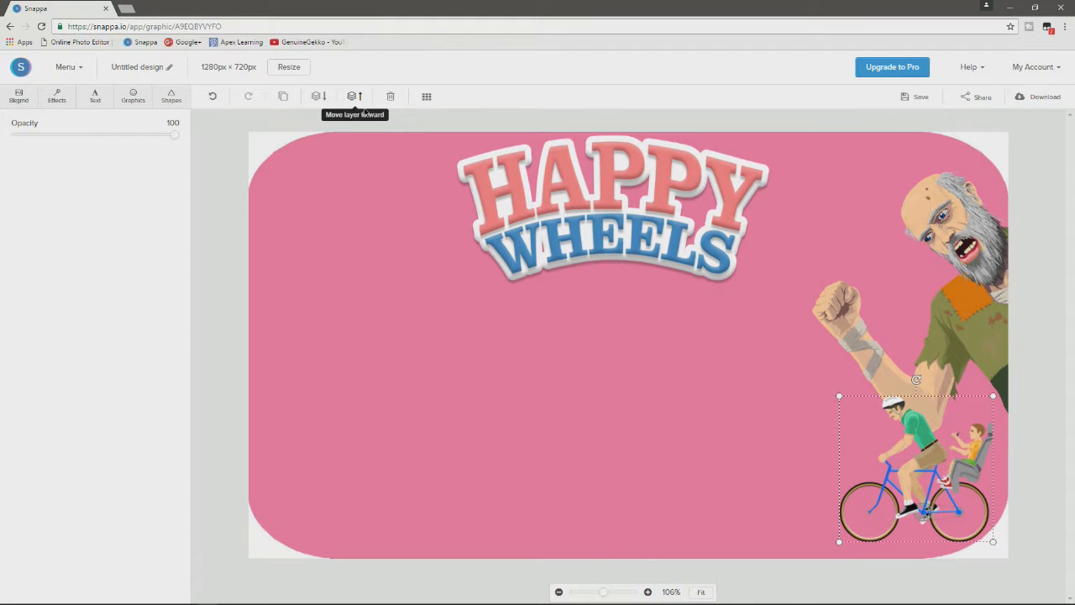
{"action": "left_click_drag", "start_coordinate": [918, 454], "coordinate": [837, 472]}
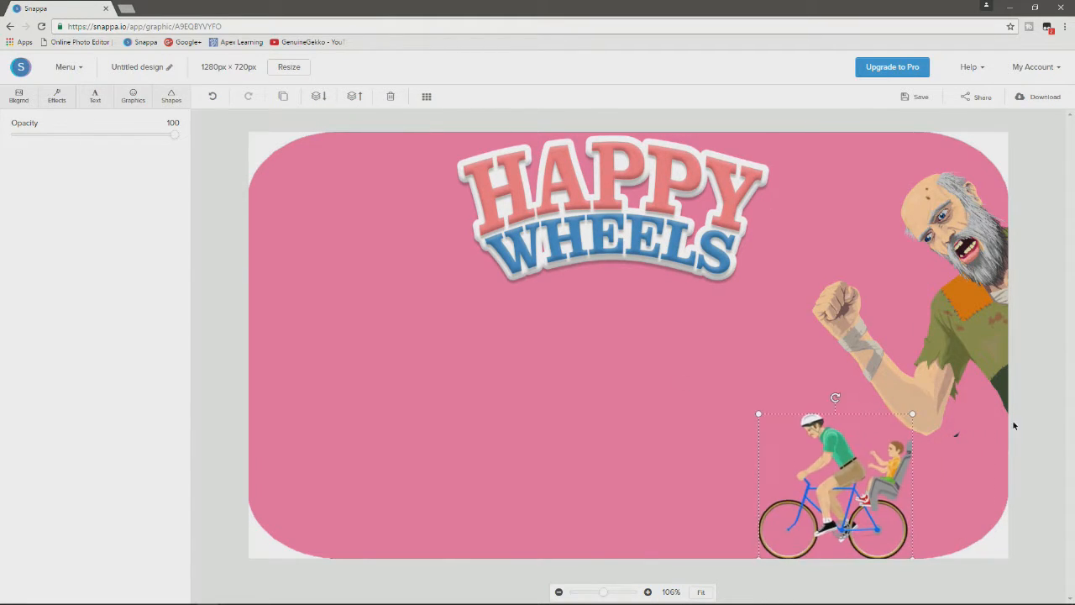
Cover the exposed dark speck by the man's elbow with a pink shape and move the cyclist up beneath his arm
{"action": "left_click", "coordinate": [956, 438]}
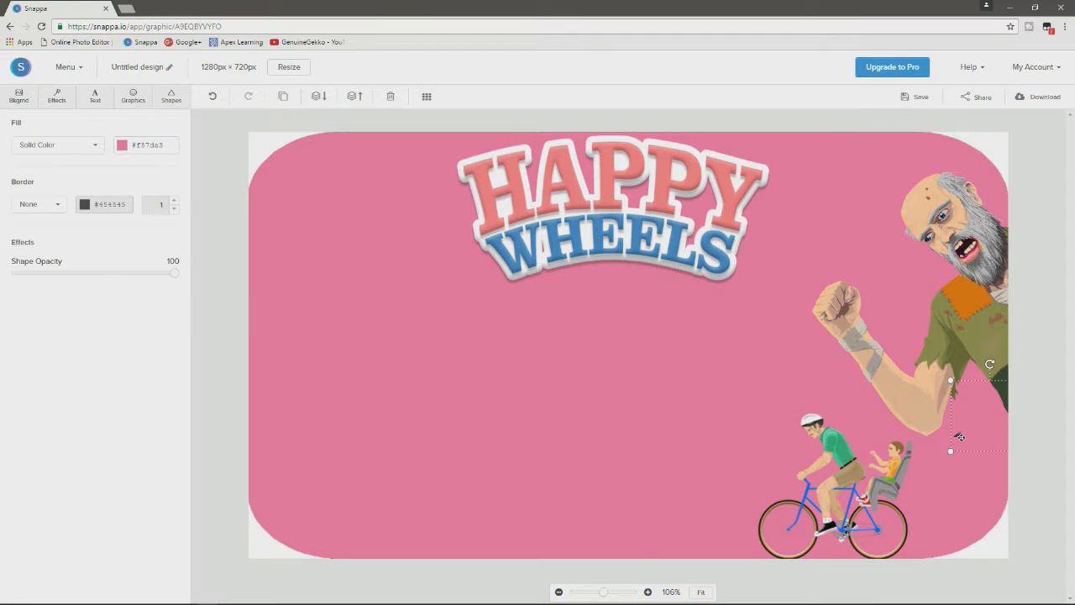
{"action": "left_click", "coordinate": [963, 427]}
{"action": "left_click", "coordinate": [951, 435]}
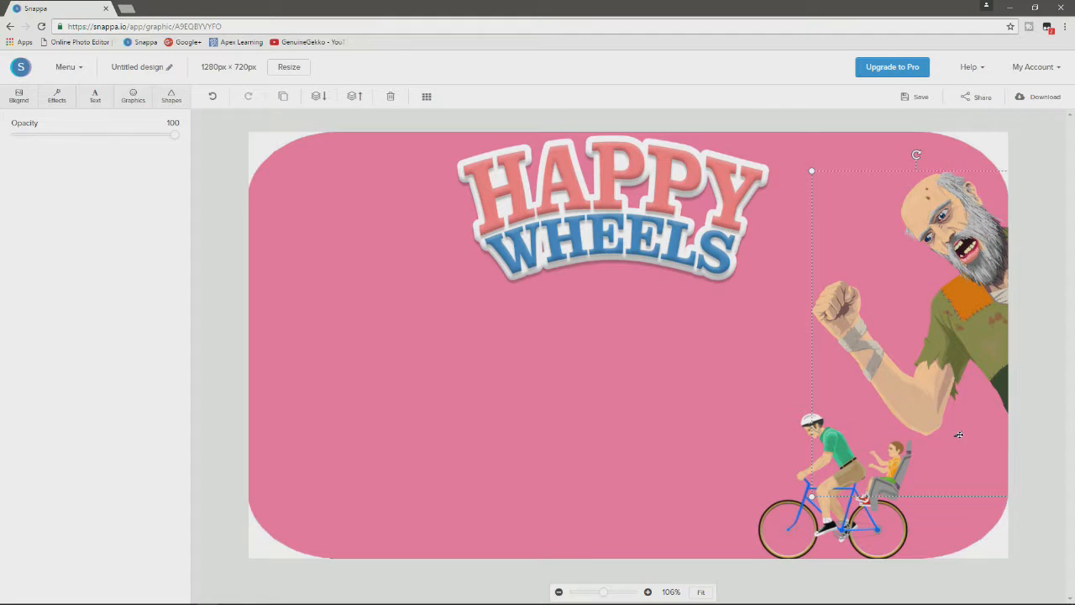
{"action": "left_click_drag", "start_coordinate": [834, 467], "coordinate": [894, 454]}
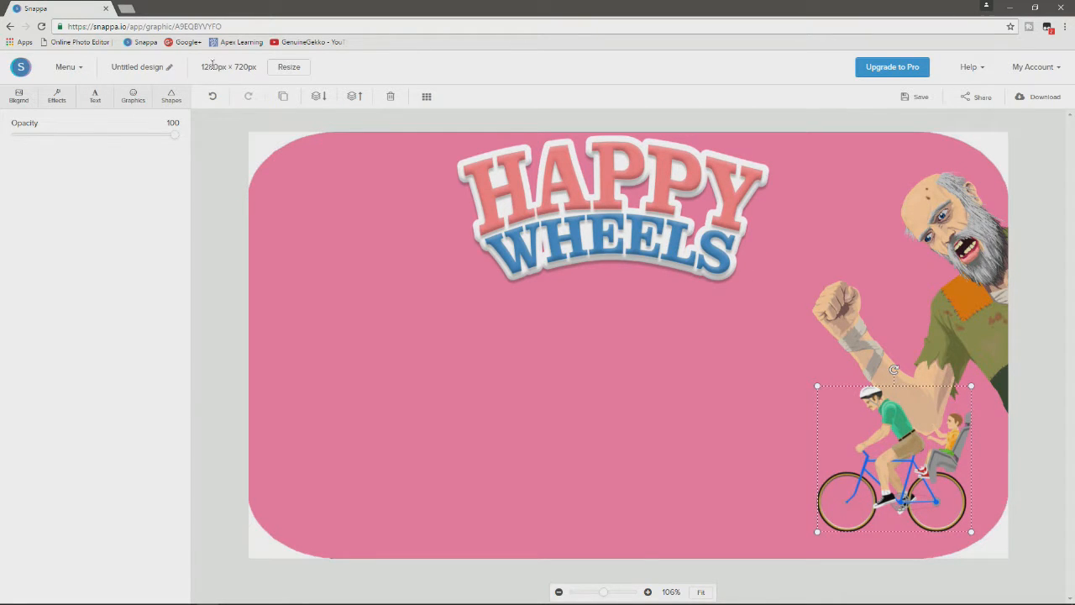
Check the uploaded graphics, then open the Pixlr online photo editor in a new browser tab
{"action": "left_click", "coordinate": [124, 100]}
{"action": "left_click", "coordinate": [172, 101]}
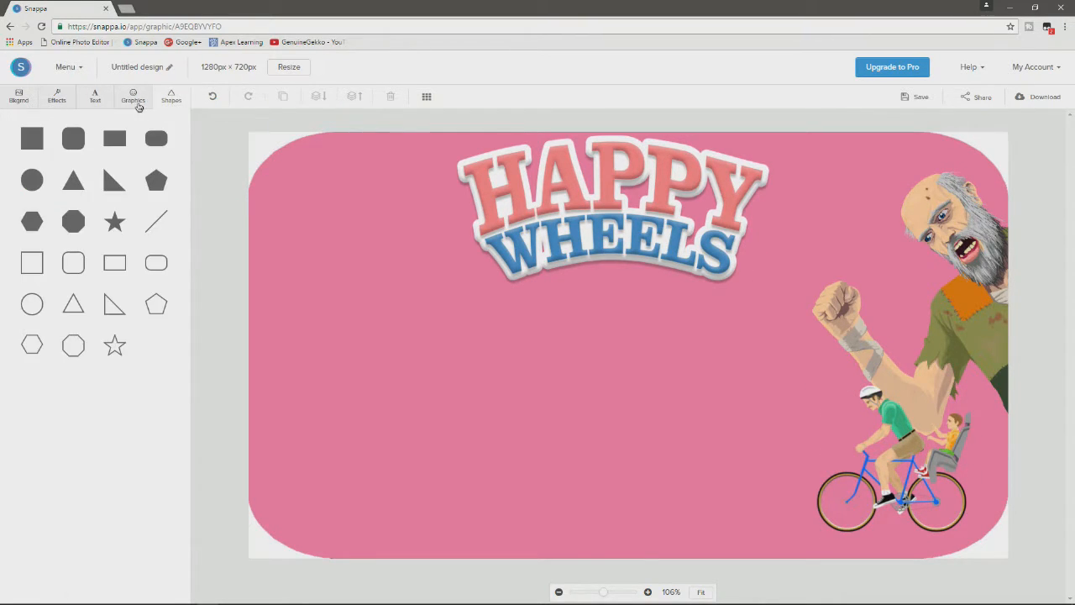
{"action": "left_click", "coordinate": [132, 99]}
{"action": "scroll", "coordinate": [95, 353], "scroll_direction": "down", "scroll_amount": 3}
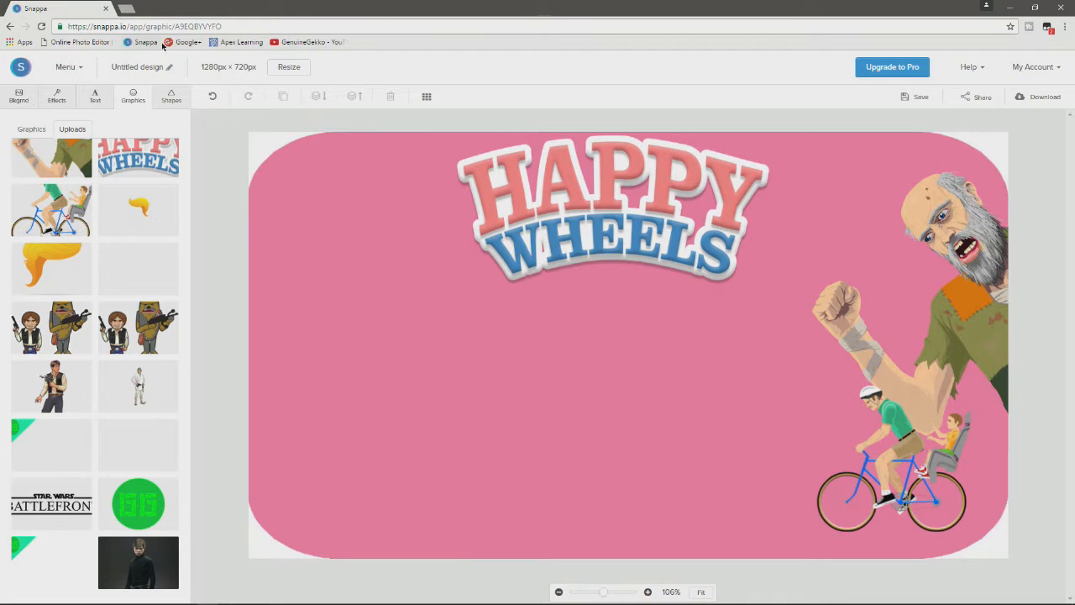
{"action": "left_click", "coordinate": [126, 8]}
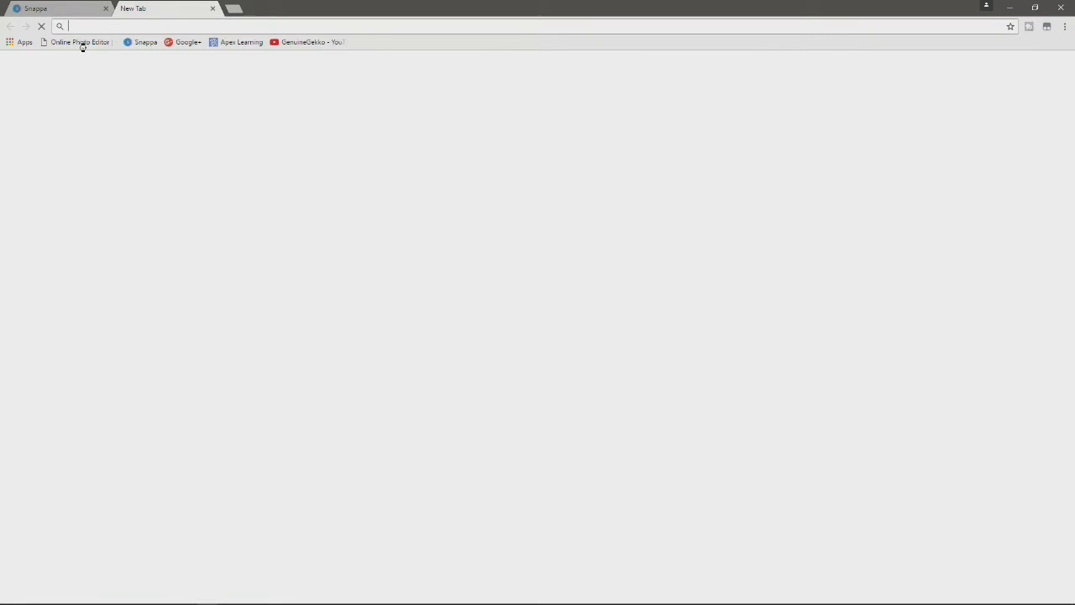
{"action": "left_click", "coordinate": [82, 42]}
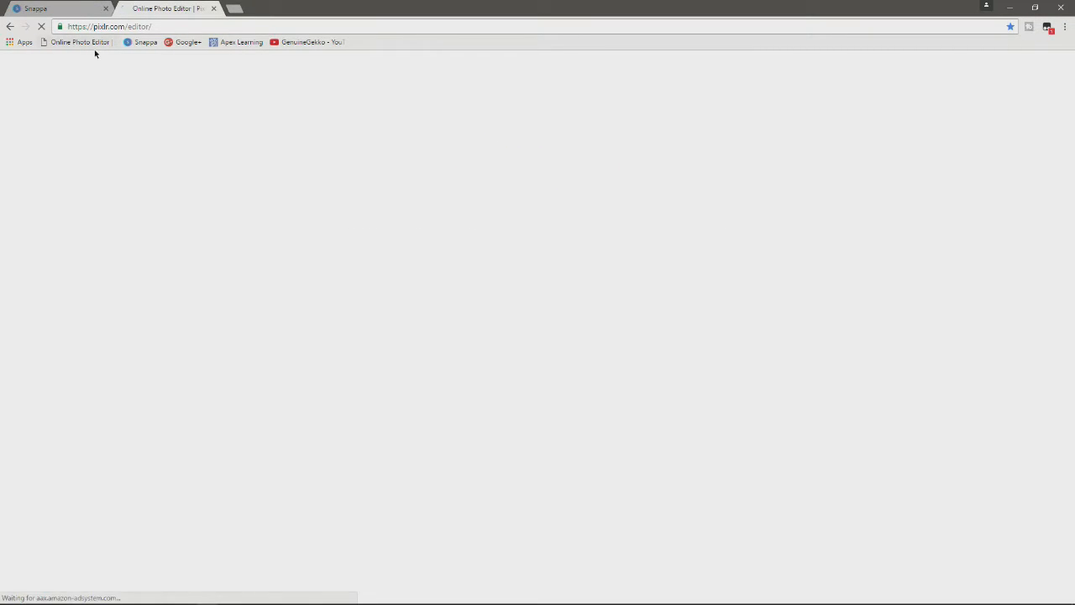
Switch back to the Snappa design, add a heading text, and place it below the Happy Wheels logo
{"action": "left_click", "coordinate": [58, 11]}
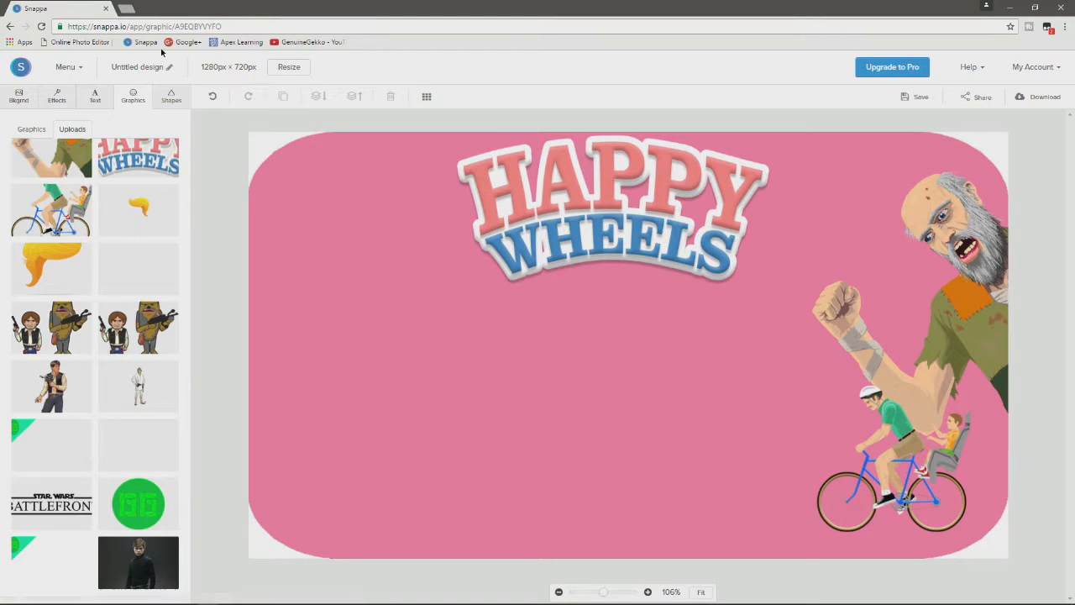
{"action": "left_click", "coordinate": [98, 99]}
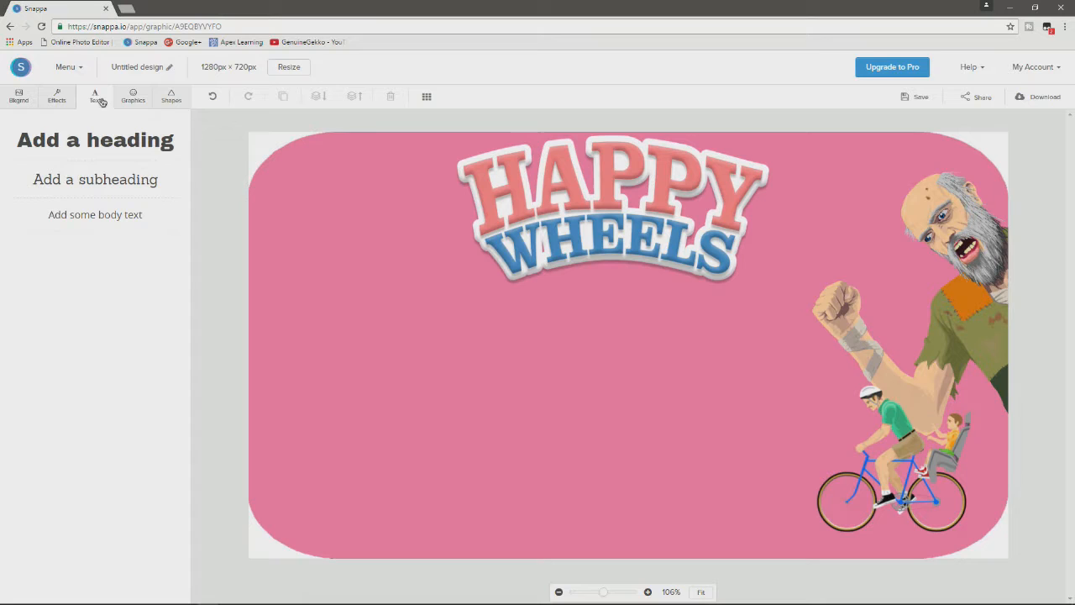
{"action": "left_click", "coordinate": [122, 142]}
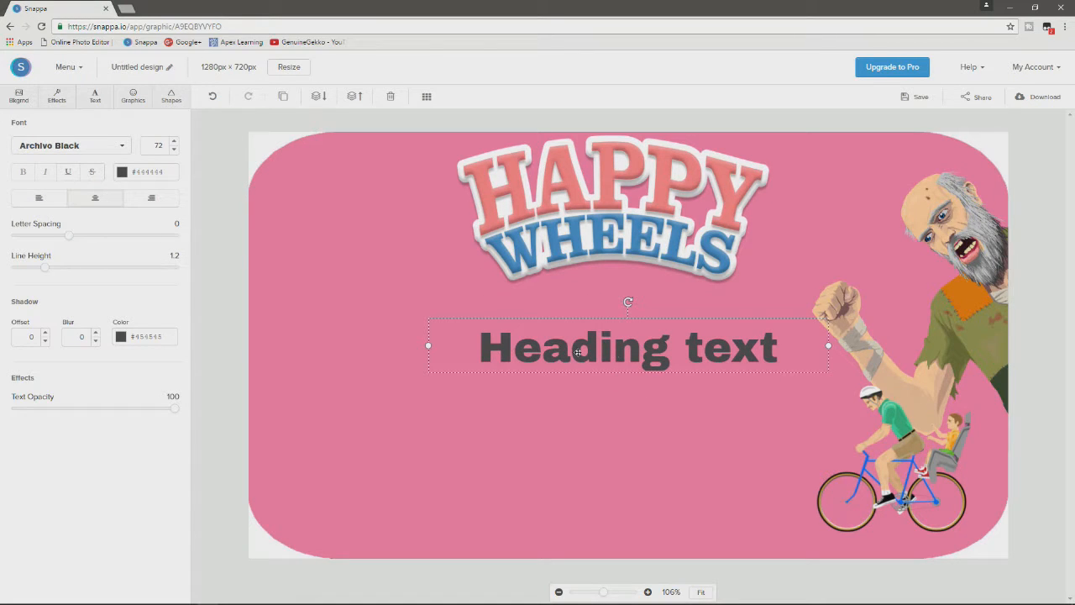
{"action": "left_click_drag", "start_coordinate": [578, 352], "coordinate": [520, 360]}
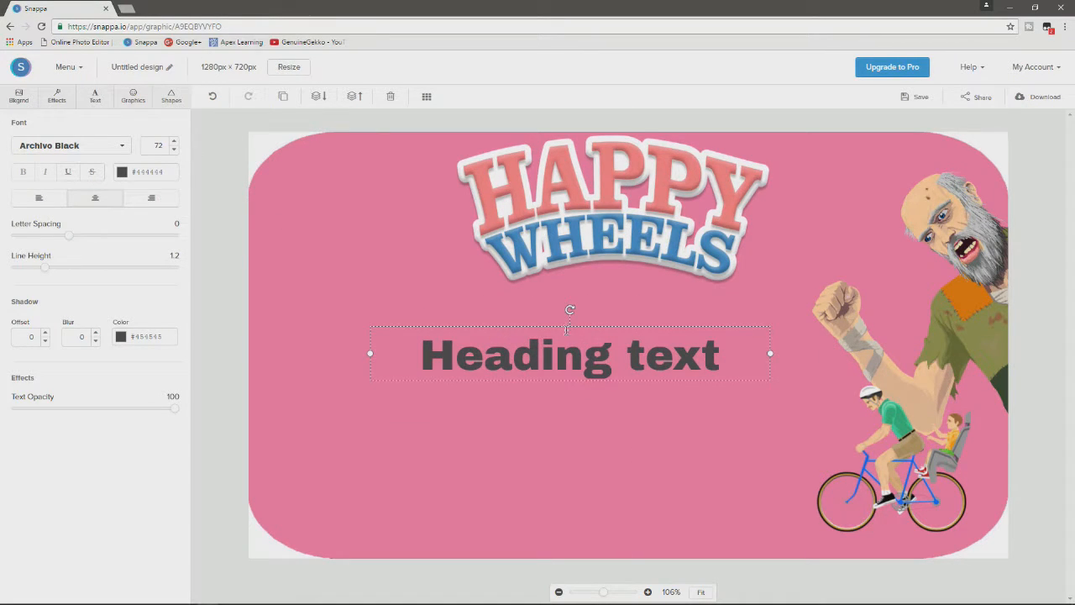
Try a larger size for the heading text, and settle on font size 71
{"action": "left_click", "coordinate": [174, 142]}
{"action": "left_click", "coordinate": [174, 142]}
{"action": "left_click", "coordinate": [175, 141]}
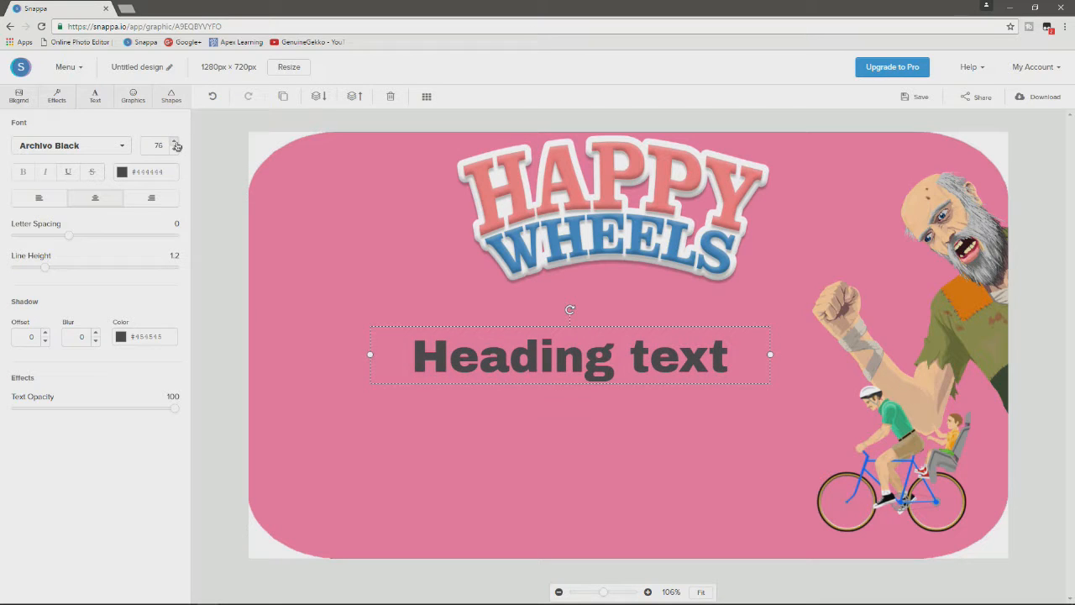
{"action": "left_click", "coordinate": [174, 142]}
{"action": "left_click", "coordinate": [175, 151]}
{"action": "left_click", "coordinate": [174, 151]}
{"action": "left_click", "coordinate": [175, 152]}
{"action": "left_click", "coordinate": [174, 151]}
{"action": "left_click", "coordinate": [175, 151]}
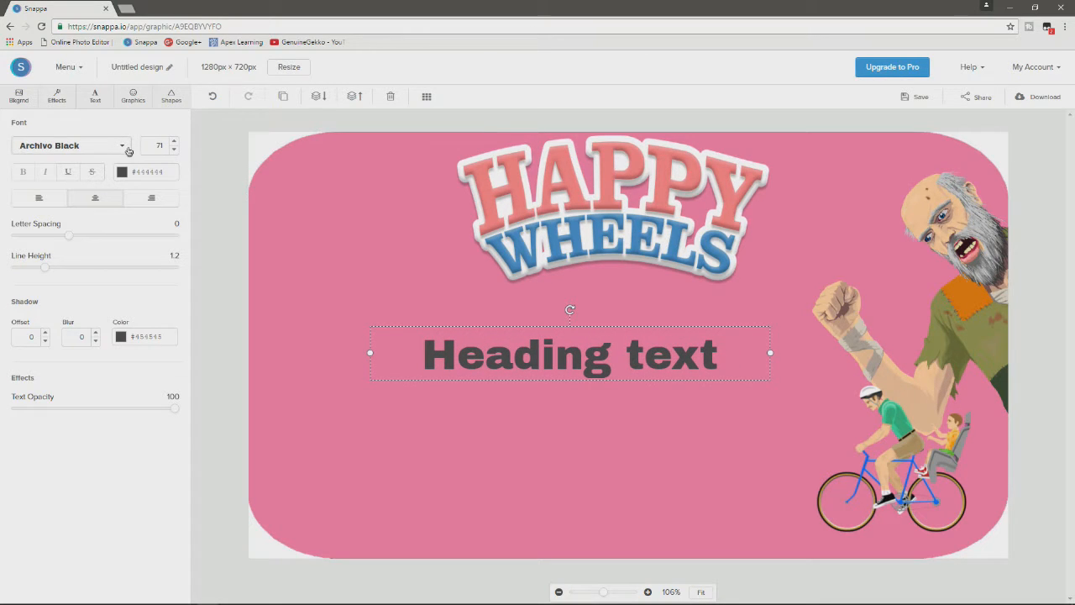
Set the heading's font to Amatic SC and its text colour to white, #ffffff
{"action": "left_click", "coordinate": [97, 151]}
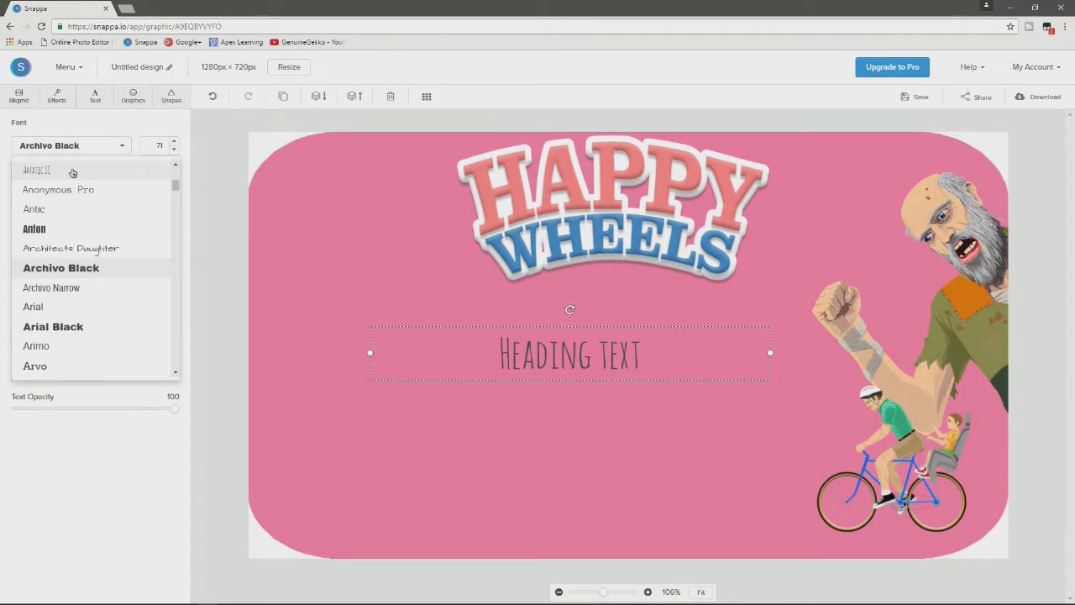
{"action": "left_click", "coordinate": [72, 171]}
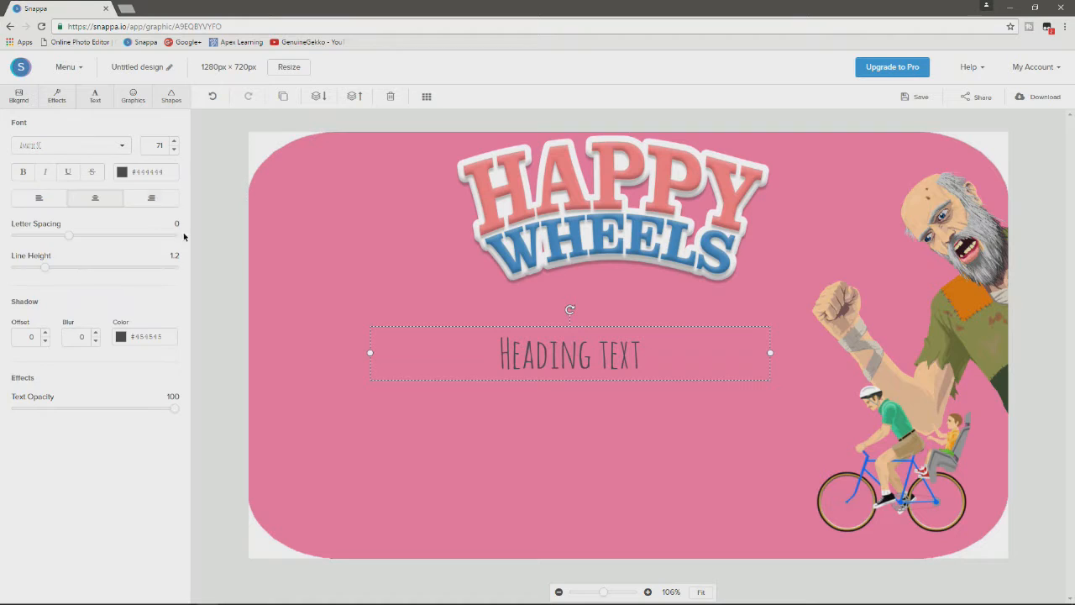
{"action": "left_click", "coordinate": [122, 171]}
{"action": "left_click_drag", "start_coordinate": [81, 243], "coordinate": [82, 182]}
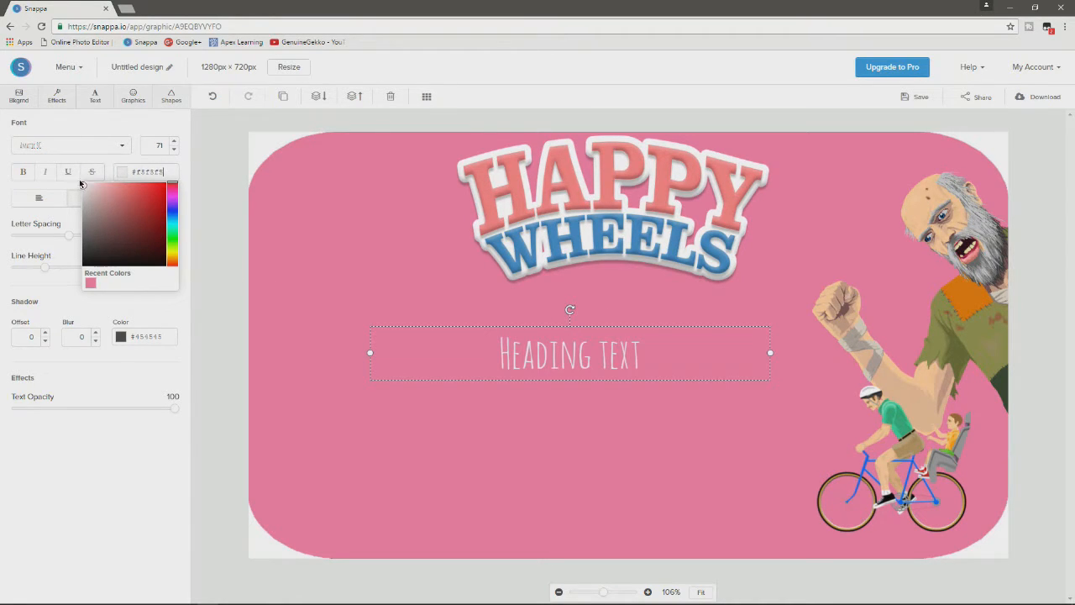
{"action": "left_click", "coordinate": [166, 326]}
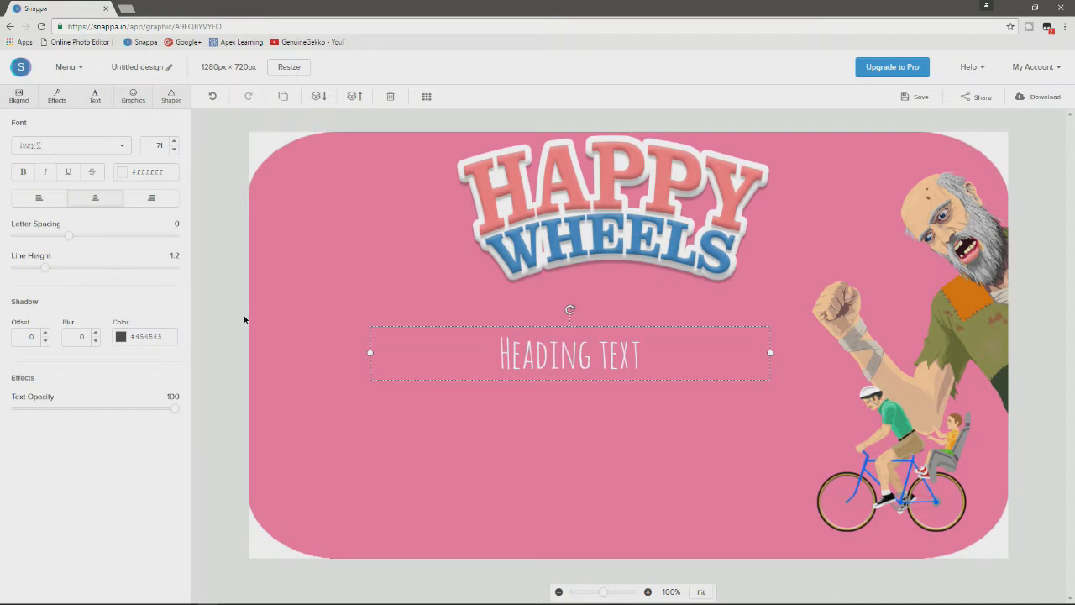
Replace the heading text with "Ep. 1" and centre it directly beneath the Happy Wheels logo
{"action": "double_click", "coordinate": [607, 351]}
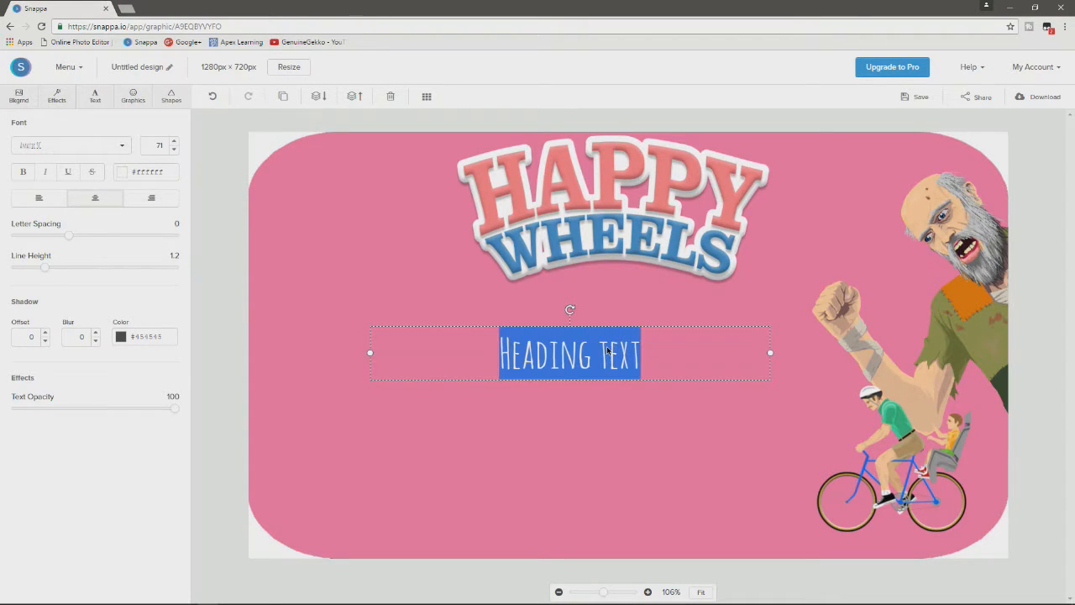
{"action": "key", "text": "BackSpace"}
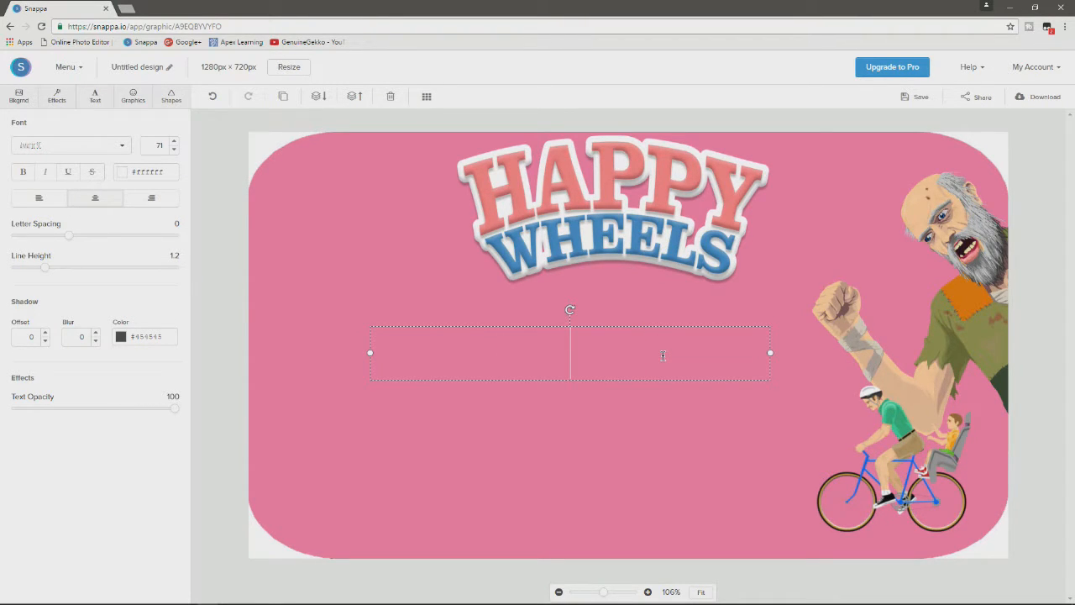
{"action": "type", "text": "Ep. 1"}
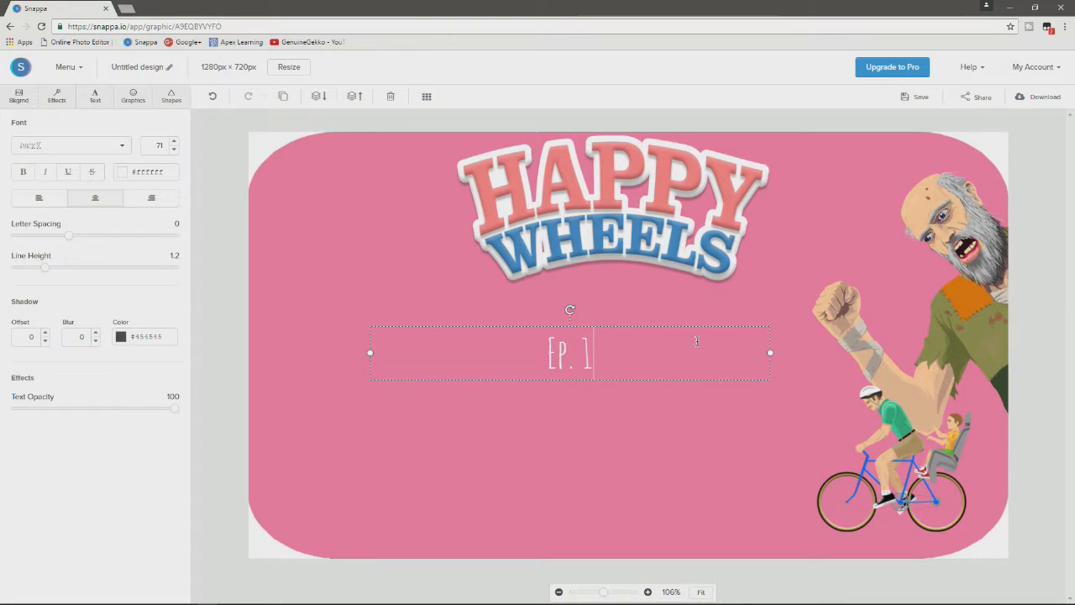
{"action": "left_click_drag", "start_coordinate": [673, 319], "coordinate": [693, 333]}
{"action": "left_click", "coordinate": [563, 357]}
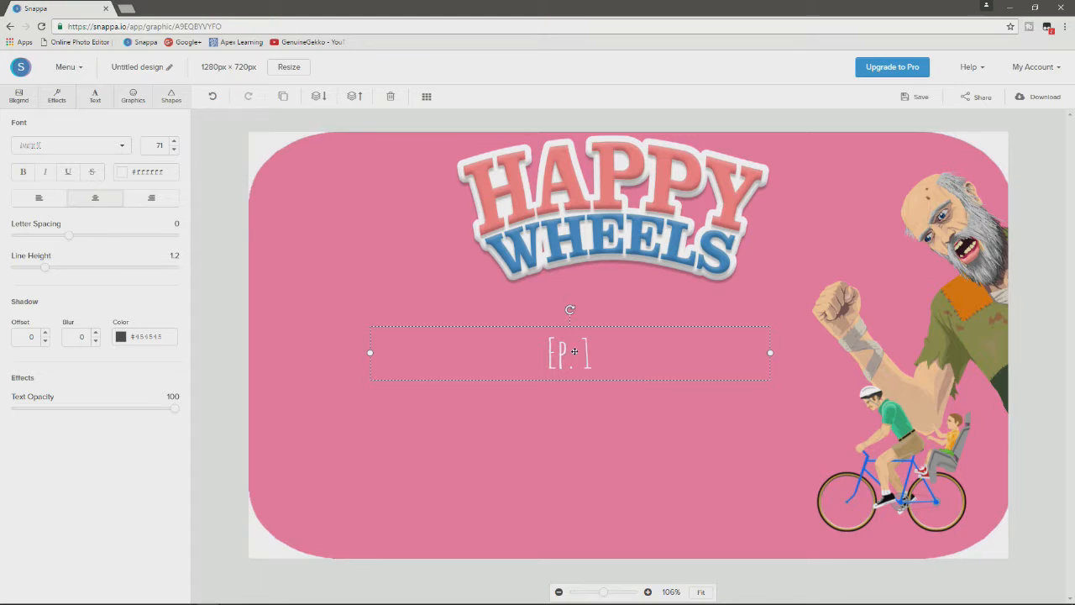
{"action": "left_click_drag", "start_coordinate": [574, 351], "coordinate": [618, 313]}
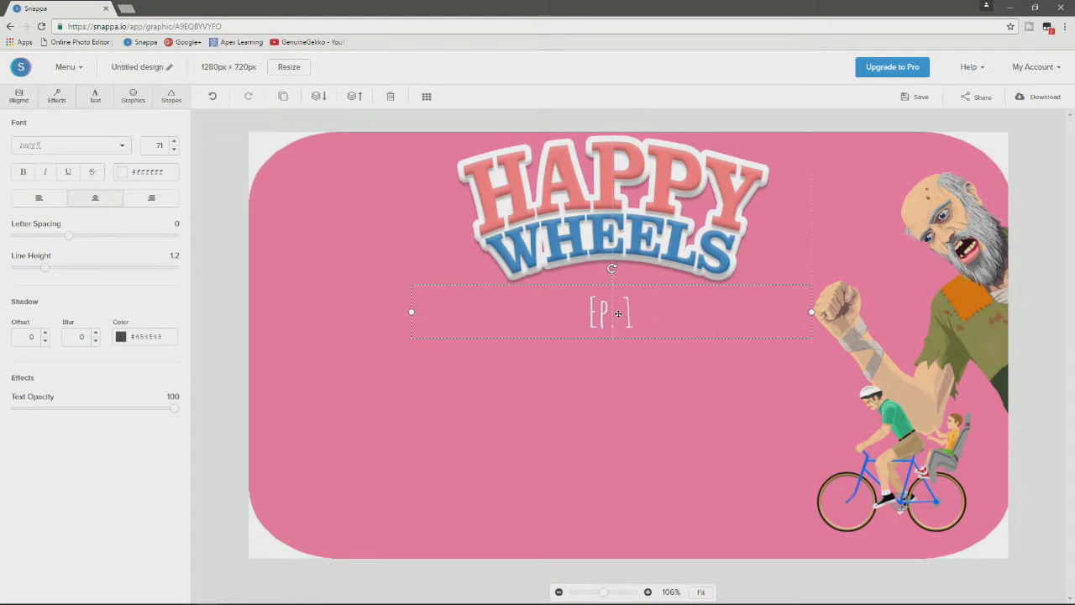
{"action": "left_click", "coordinate": [538, 382]}
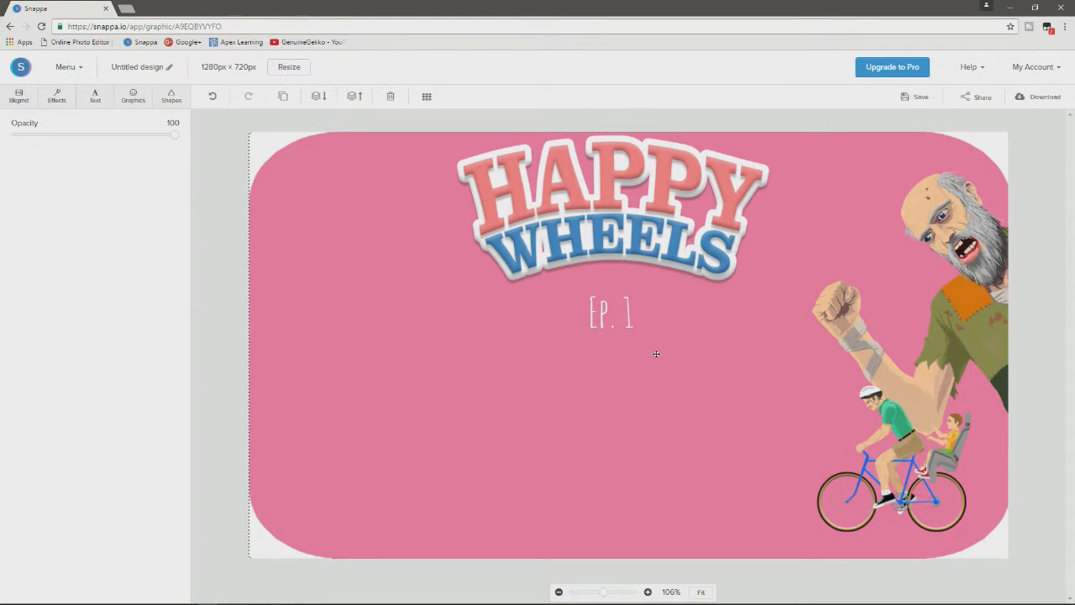
Move the cyclist from beneath the man's arm to the lower-left area of the thumbnail
{"action": "left_click", "coordinate": [900, 445]}
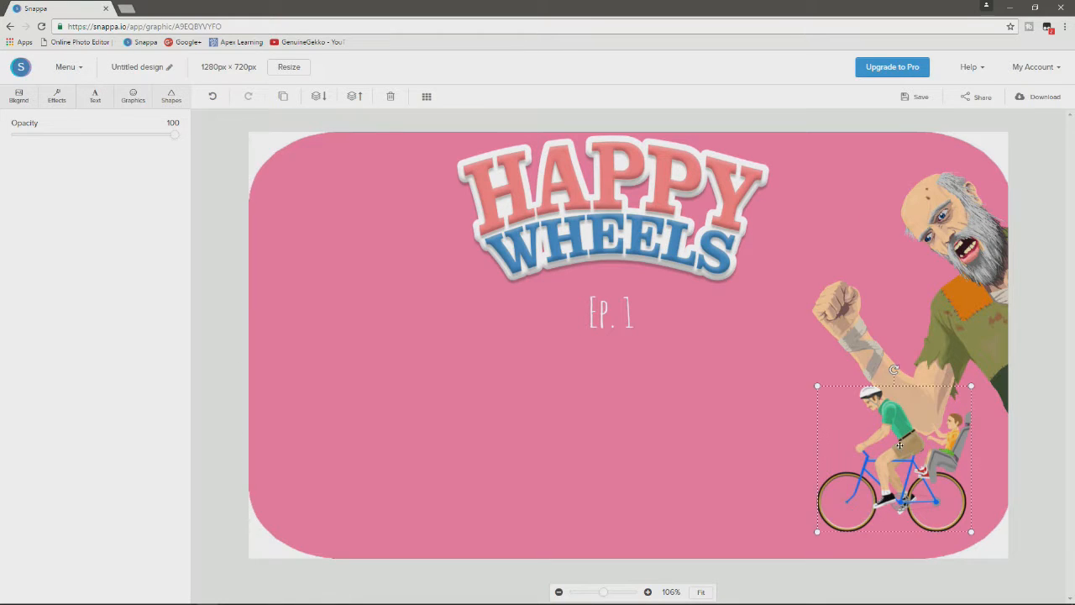
{"action": "left_click_drag", "start_coordinate": [837, 443], "coordinate": [377, 427]}
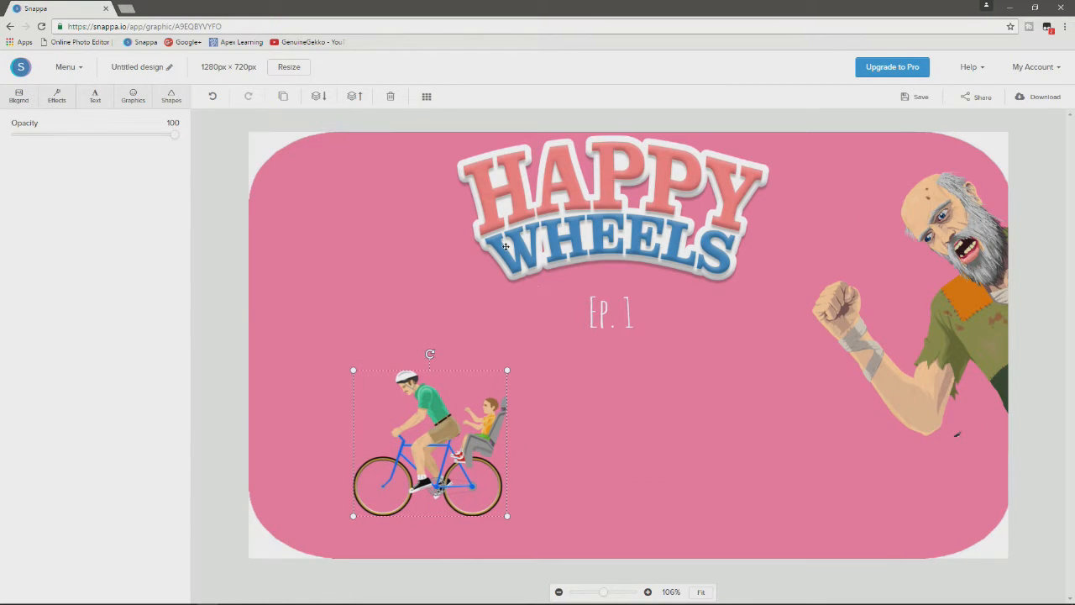
{"action": "left_click", "coordinate": [139, 104]}
{"action": "left_click", "coordinate": [181, 100]}
{"action": "left_click", "coordinate": [130, 106]}
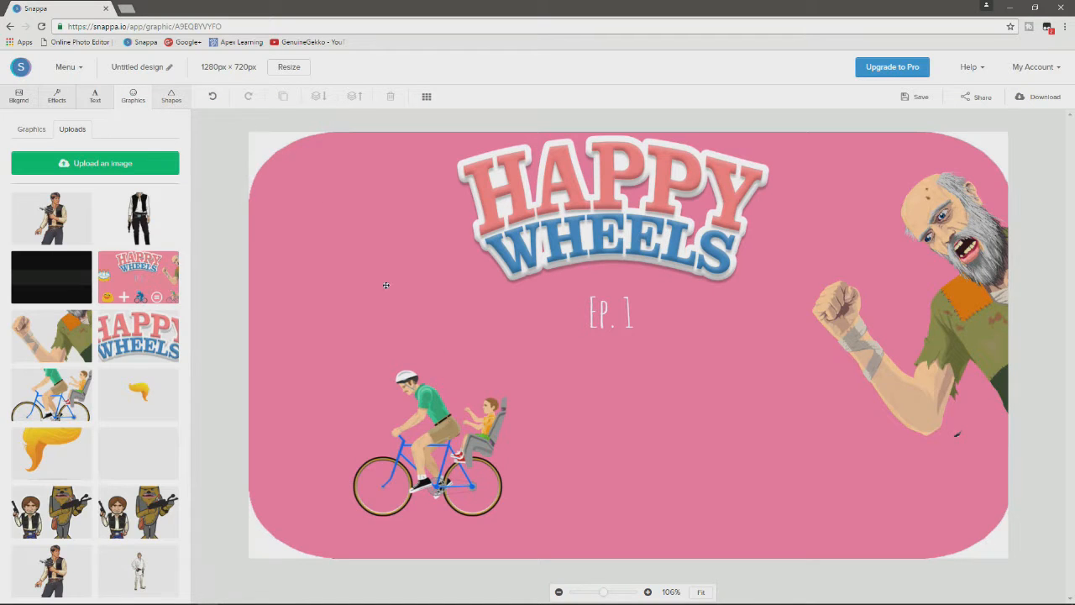
{"action": "left_click_drag", "start_coordinate": [446, 430], "coordinate": [413, 400]}
{"action": "left_click", "coordinate": [122, 101]}
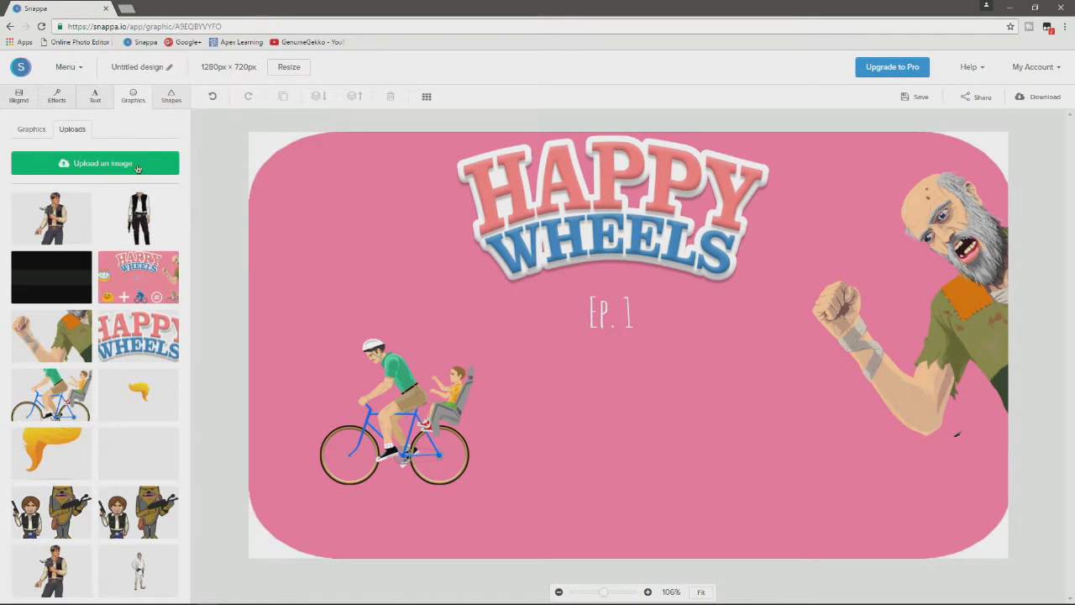
{"action": "left_click", "coordinate": [112, 171]}
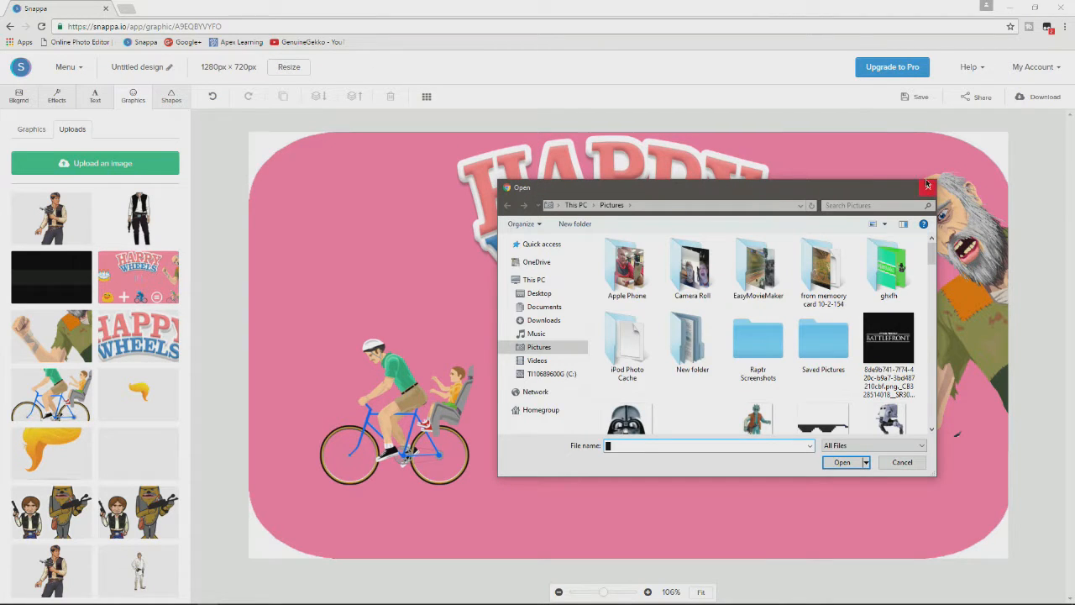
{"action": "left_click", "coordinate": [927, 184]}
Search the built-in graphics library for "Chicken"
{"action": "left_click", "coordinate": [37, 130]}
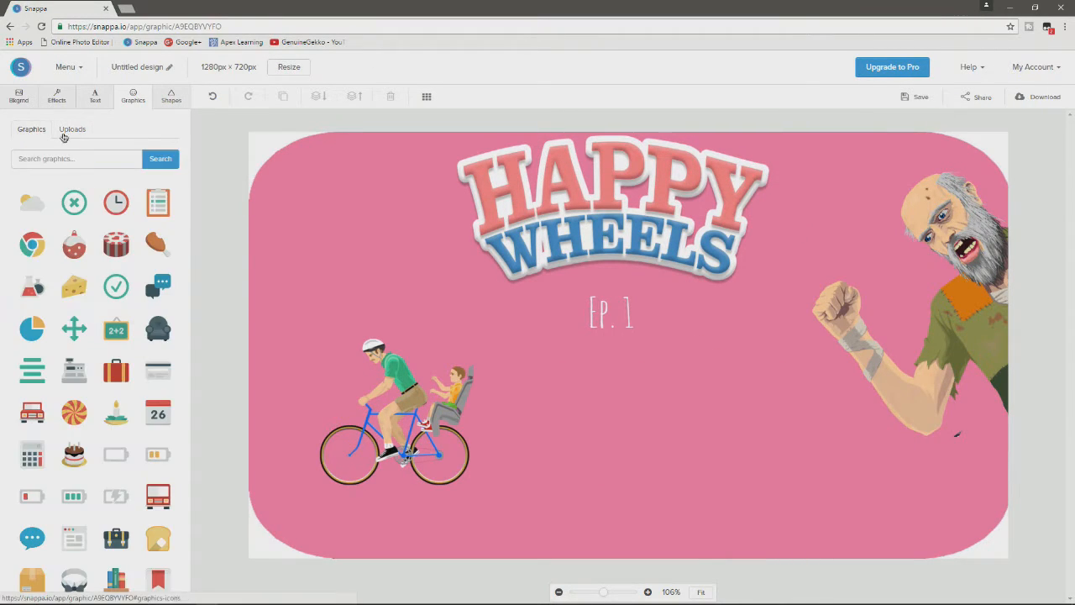
{"action": "left_click", "coordinate": [78, 132]}
{"action": "left_click", "coordinate": [27, 133]}
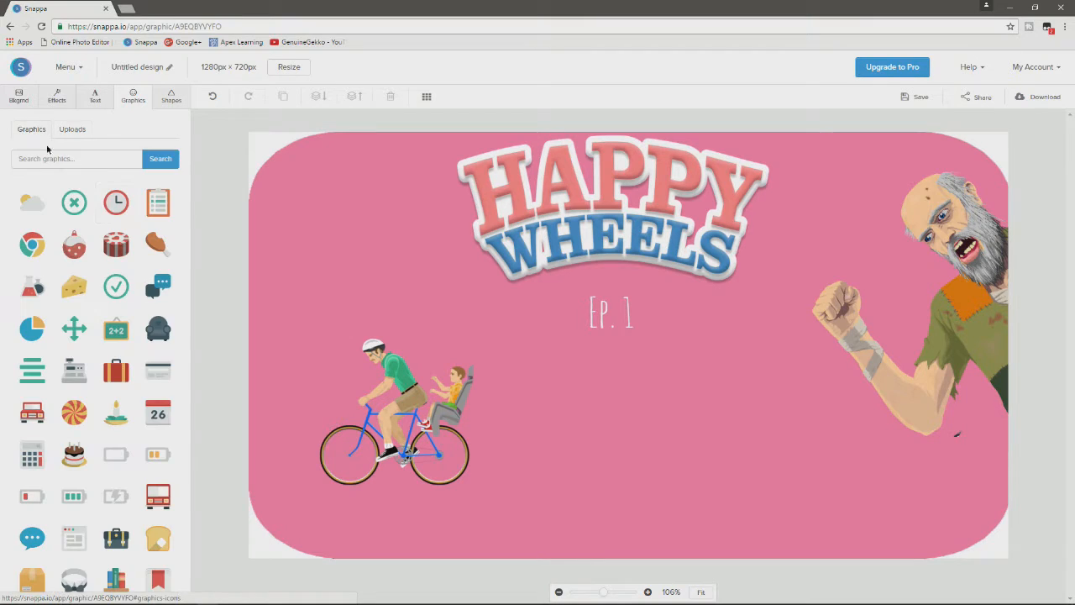
{"action": "left_click", "coordinate": [114, 156]}
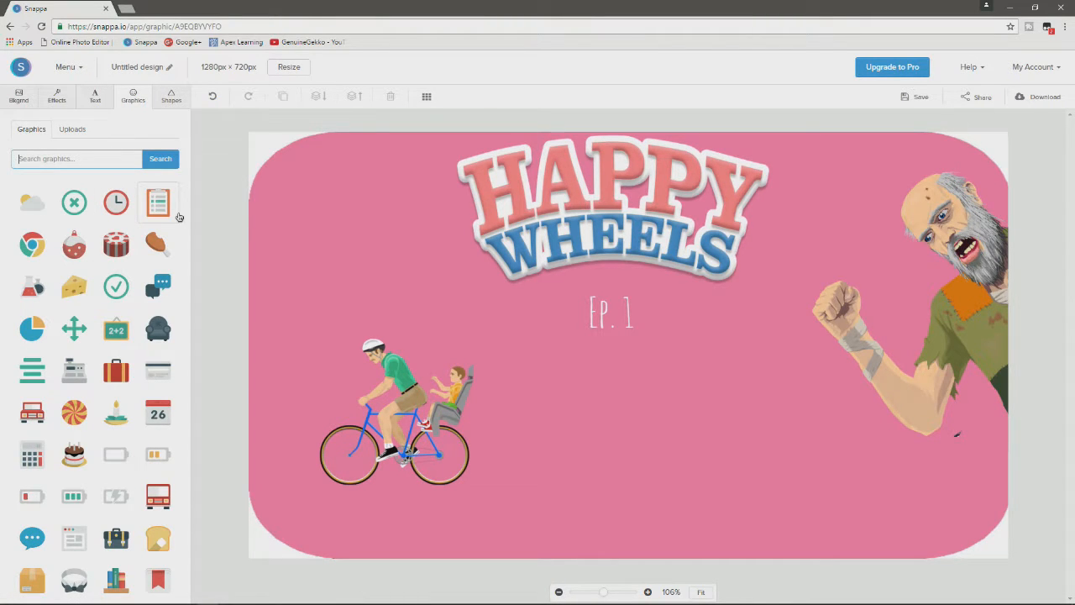
{"action": "type", "text": "cken"}
{"action": "key", "text": "Return"}
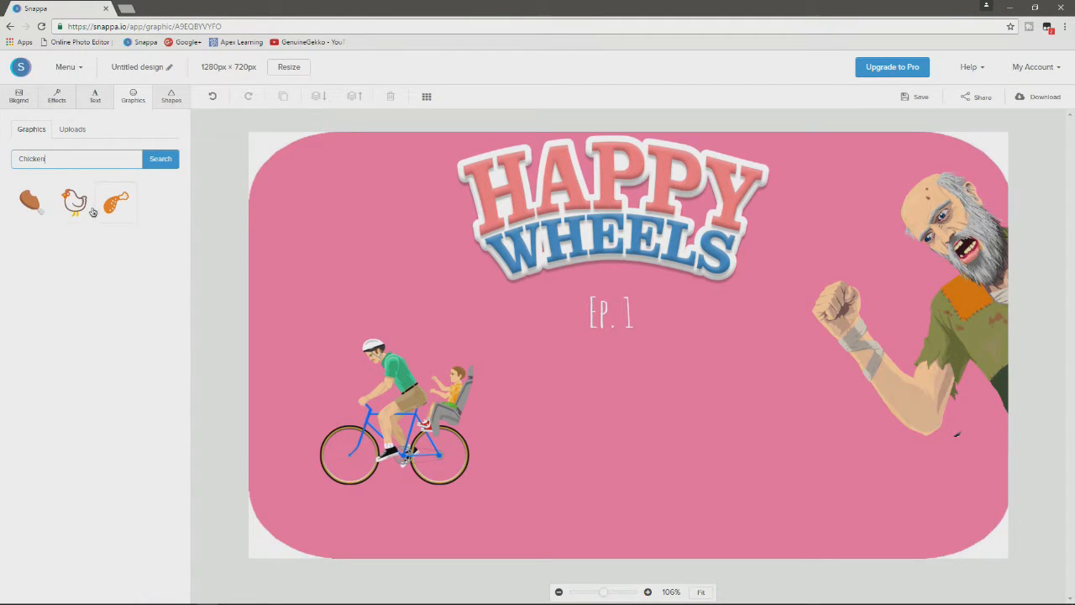
Add the white chicken graphic, shrink it to about half size, and place it behind the bearded man's fist
{"action": "left_click_drag", "start_coordinate": [636, 314], "coordinate": [681, 417]}
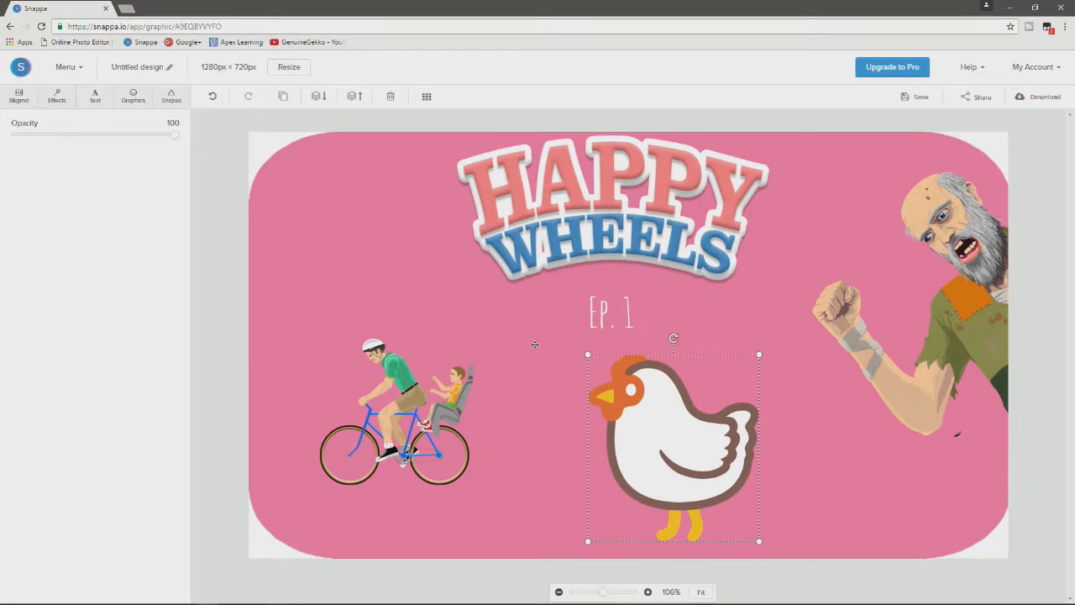
{"action": "left_click_drag", "start_coordinate": [585, 353], "coordinate": [672, 436]}
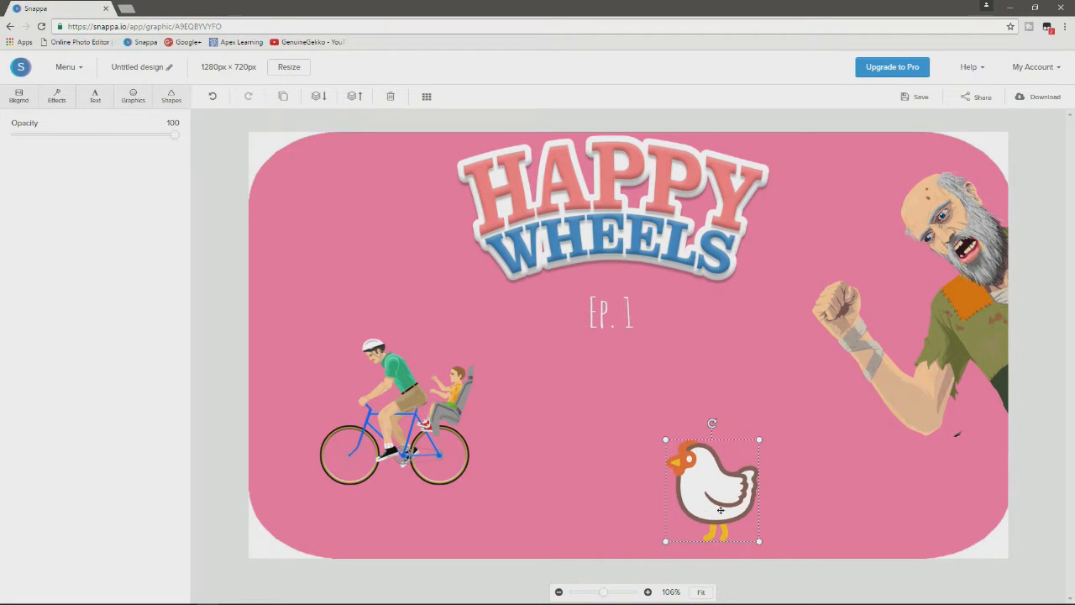
{"action": "left_click_drag", "start_coordinate": [752, 508], "coordinate": [863, 313]}
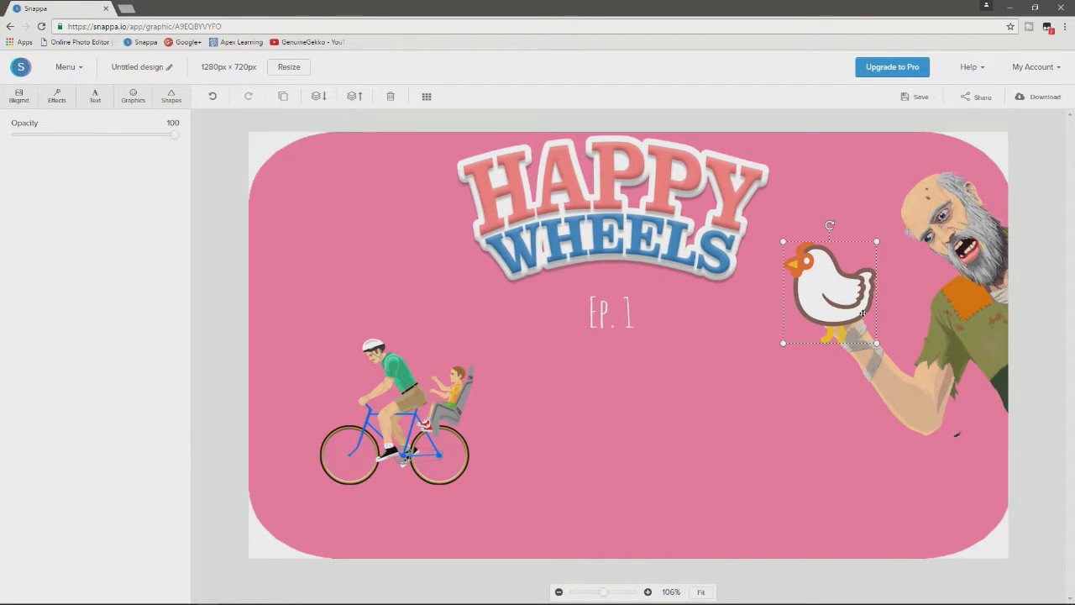
{"action": "left_click", "coordinate": [888, 385]}
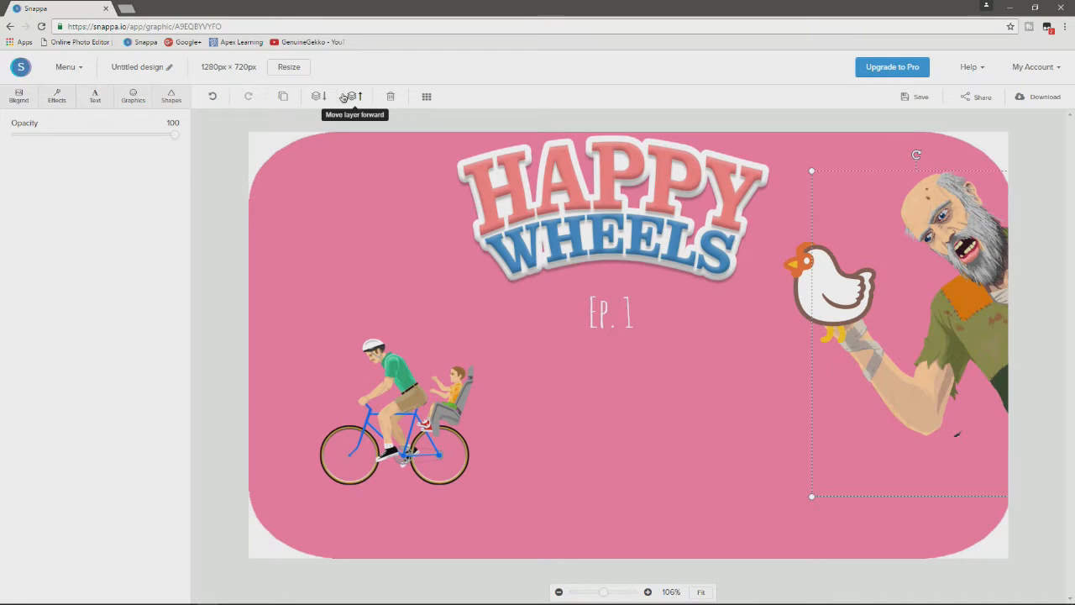
{"action": "left_click", "coordinate": [846, 295]}
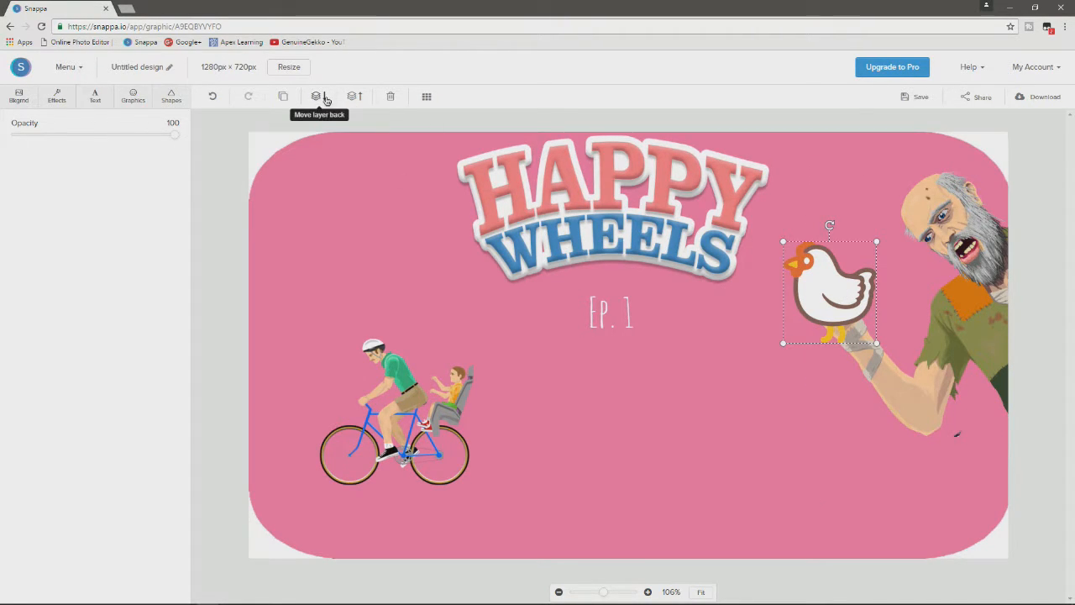
{"action": "left_click", "coordinate": [317, 97]}
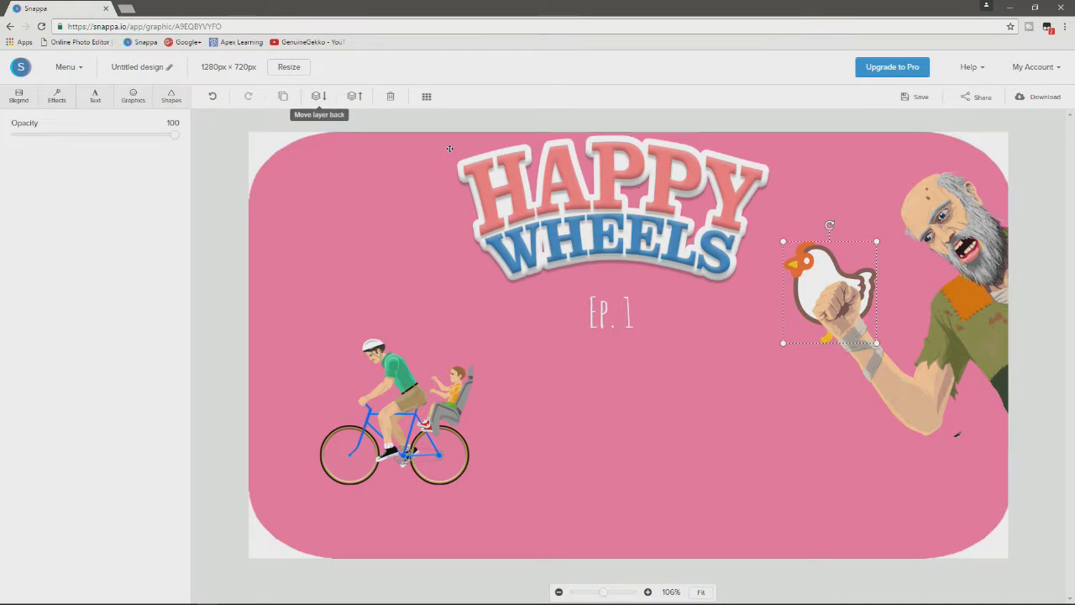
Delete the chicken and put the brown drumstick graphic in the bearded man's fist instead
{"action": "right_click", "coordinate": [818, 276]}
{"action": "left_click", "coordinate": [802, 273]}
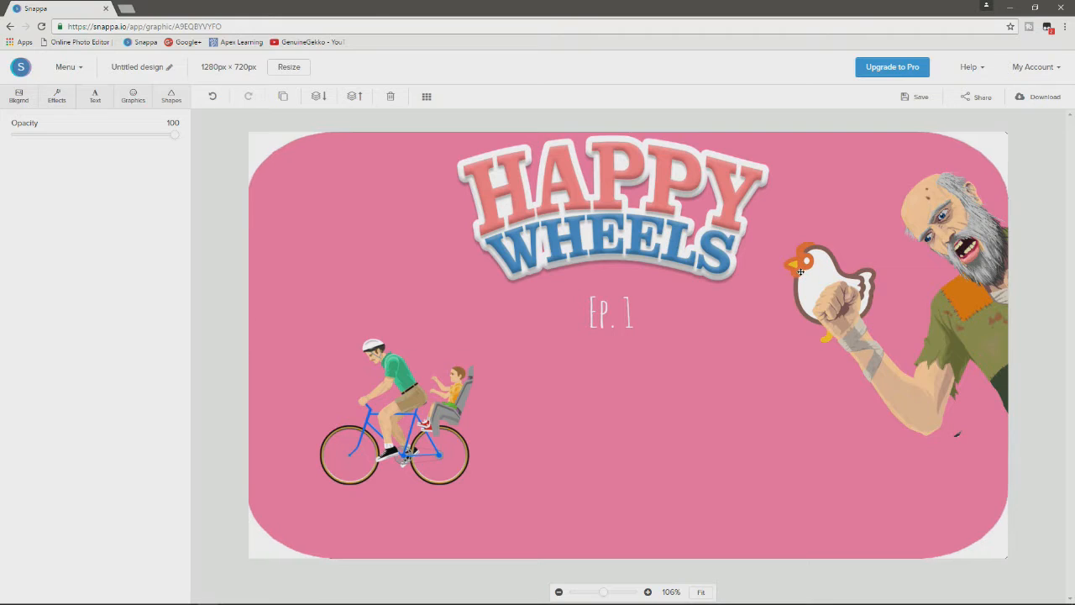
{"action": "key", "text": "Delete"}
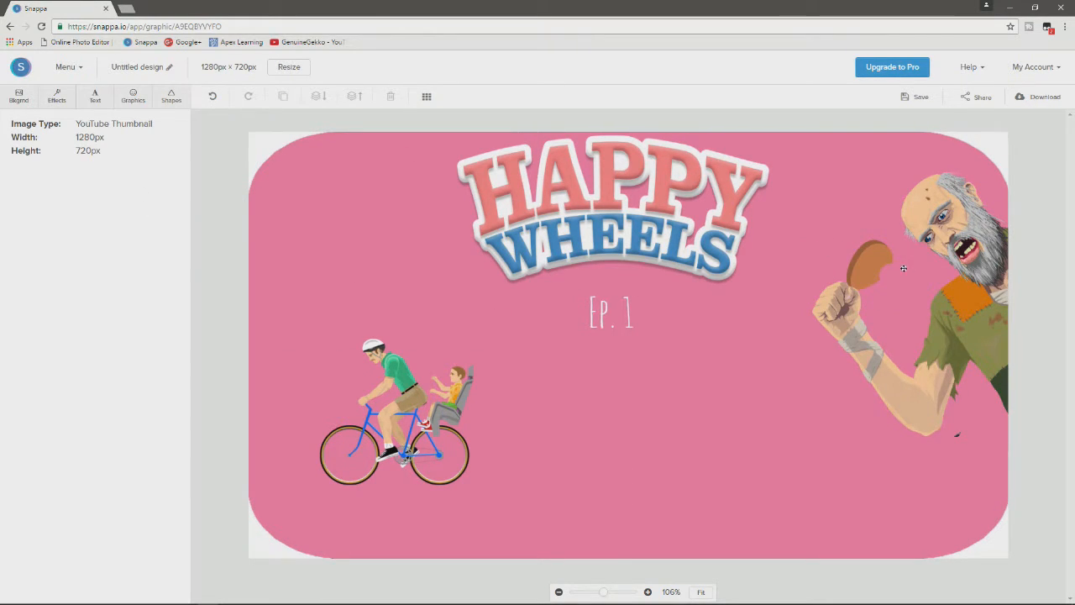
Check the effects options and the background colour settings
{"action": "left_click", "coordinate": [58, 98]}
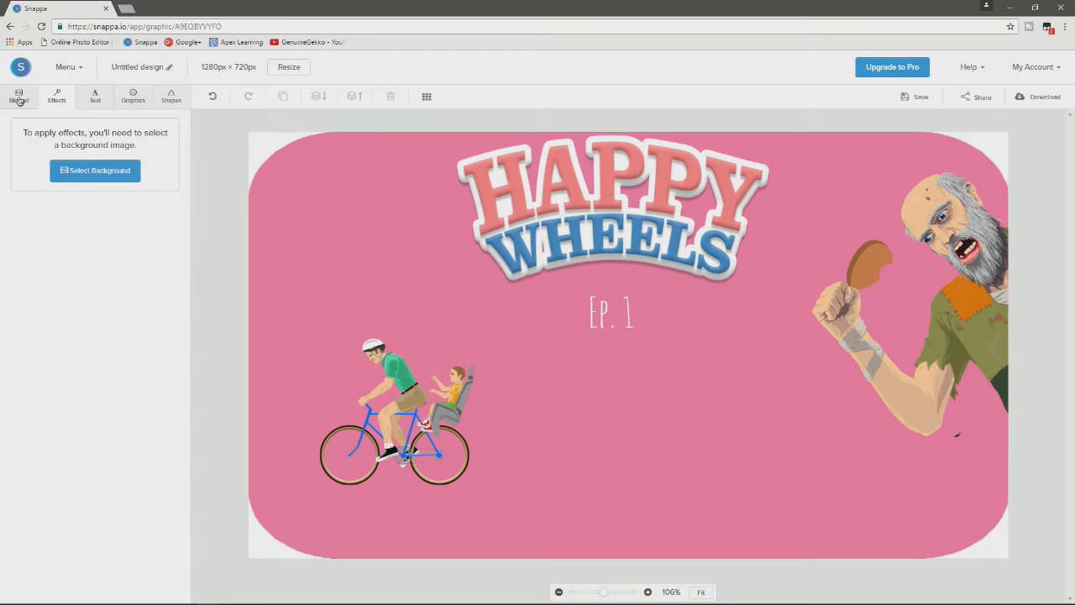
{"action": "left_click", "coordinate": [20, 101]}
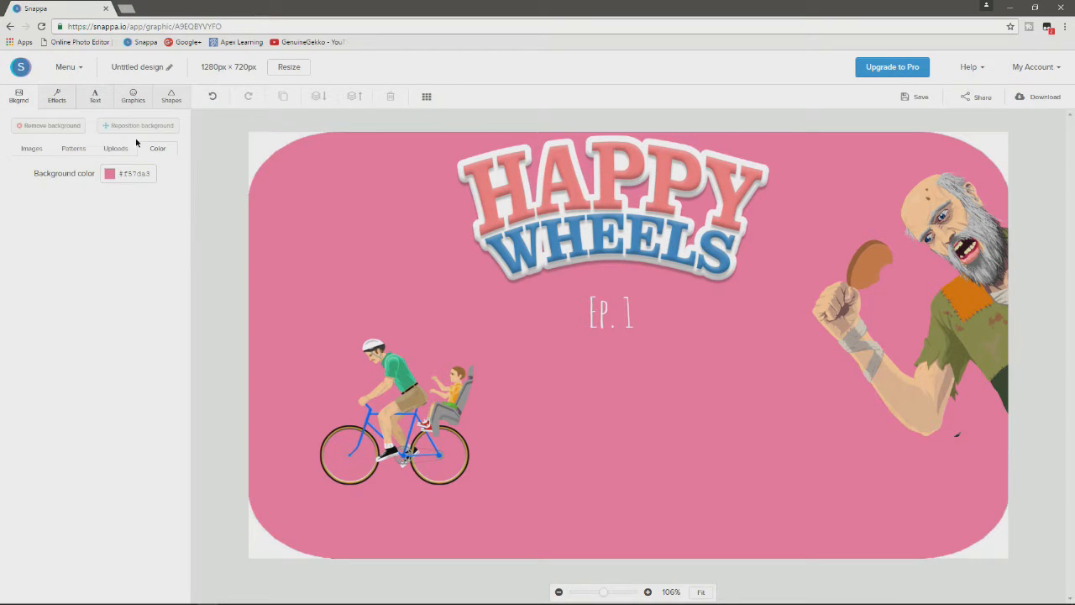
Look through the image, pattern, upload and colour options for the thumbnail's background
{"action": "left_click", "coordinate": [34, 148]}
{"action": "left_click", "coordinate": [74, 148]}
{"action": "left_click", "coordinate": [113, 149]}
{"action": "left_click", "coordinate": [153, 149]}
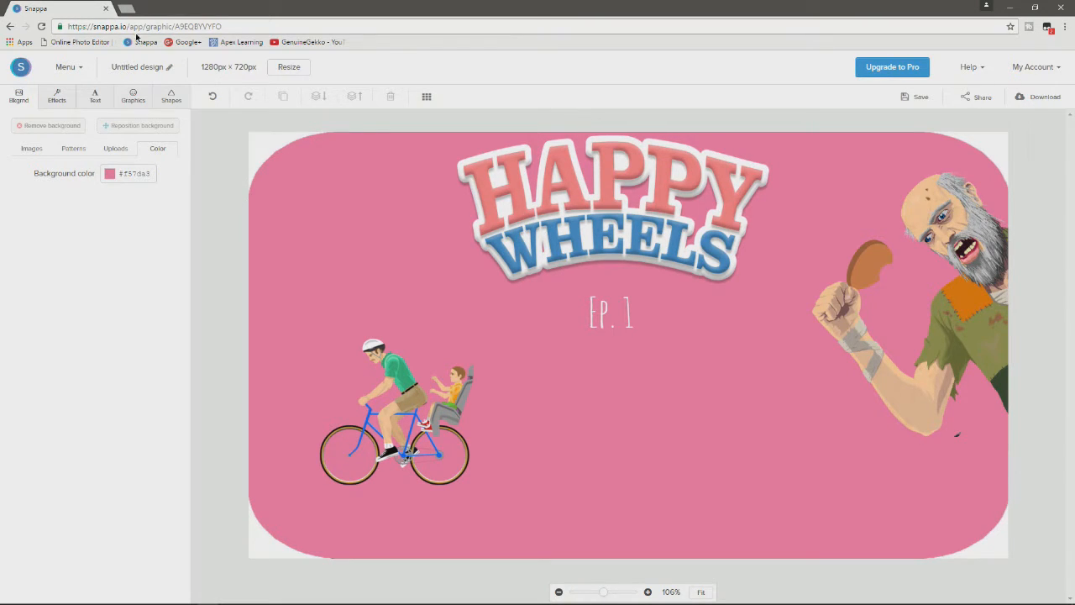
Switch to the Pixlr online photo editor and run a Google search for "hi" in the browser
{"action": "left_click", "coordinate": [80, 42]}
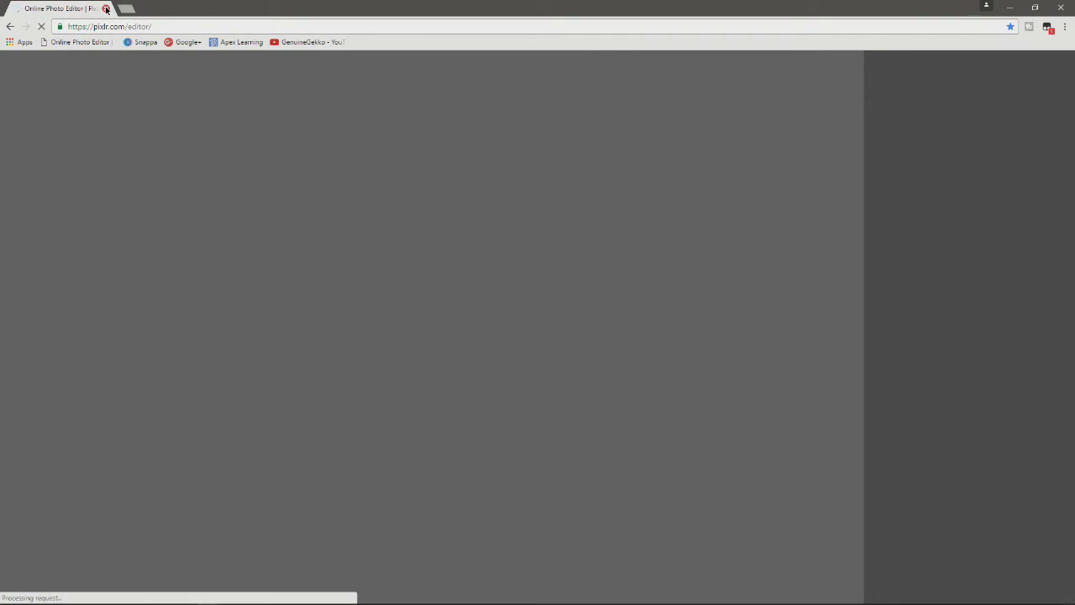
{"action": "key", "text": "Return"}
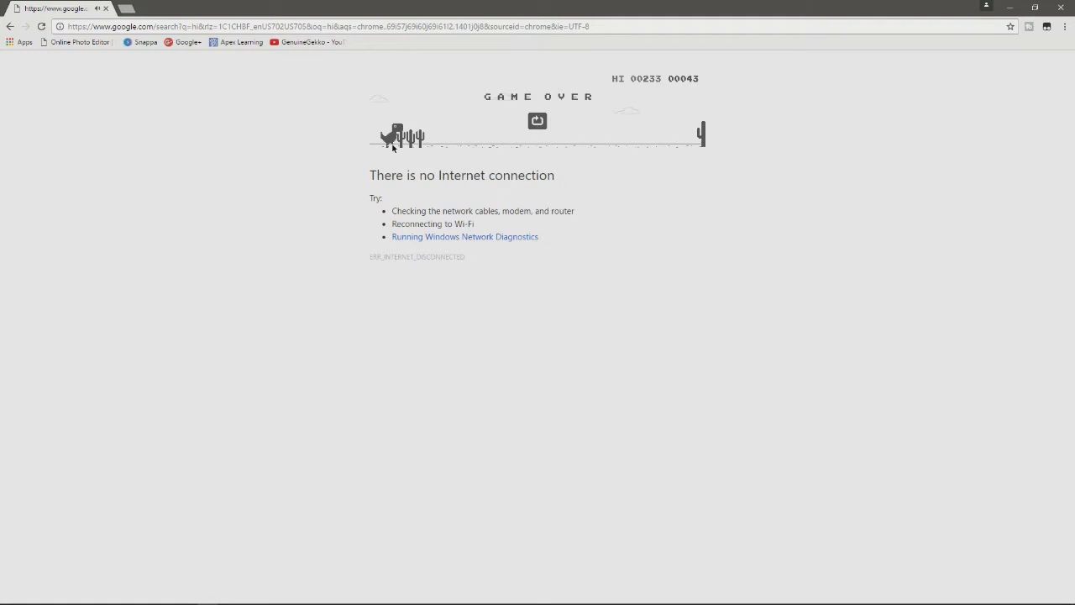
Play the browser's offline dinosaur game, making the dinosaur jump over the oncoming cacti and restarting after each crash
{"action": "key", "text": "space"}
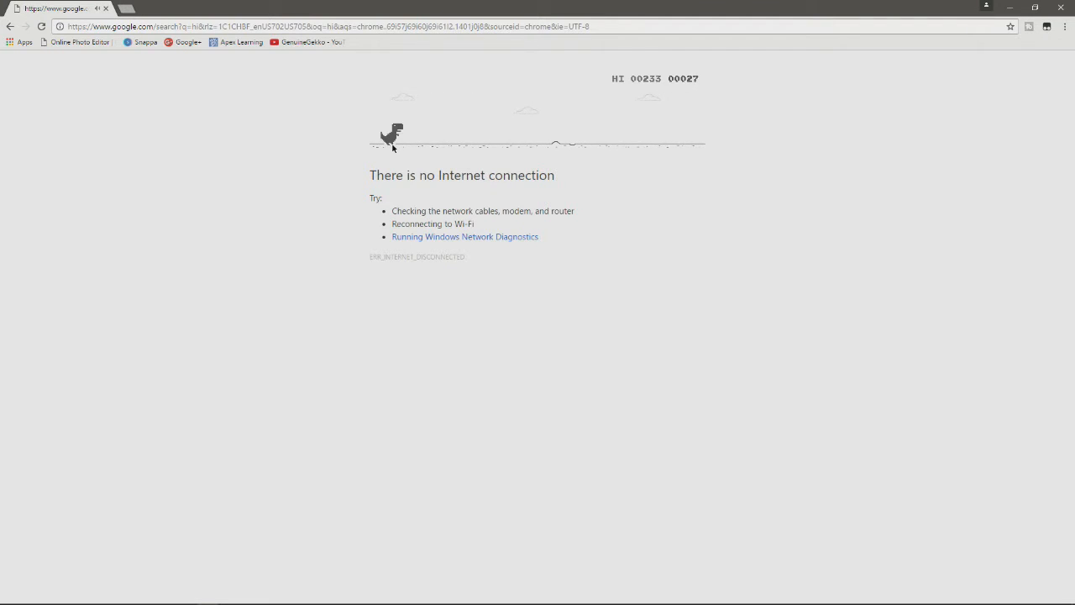
{"action": "key", "text": "space"}
{"action": "key", "text": "space"}
{"action": "key", "text": "space"}
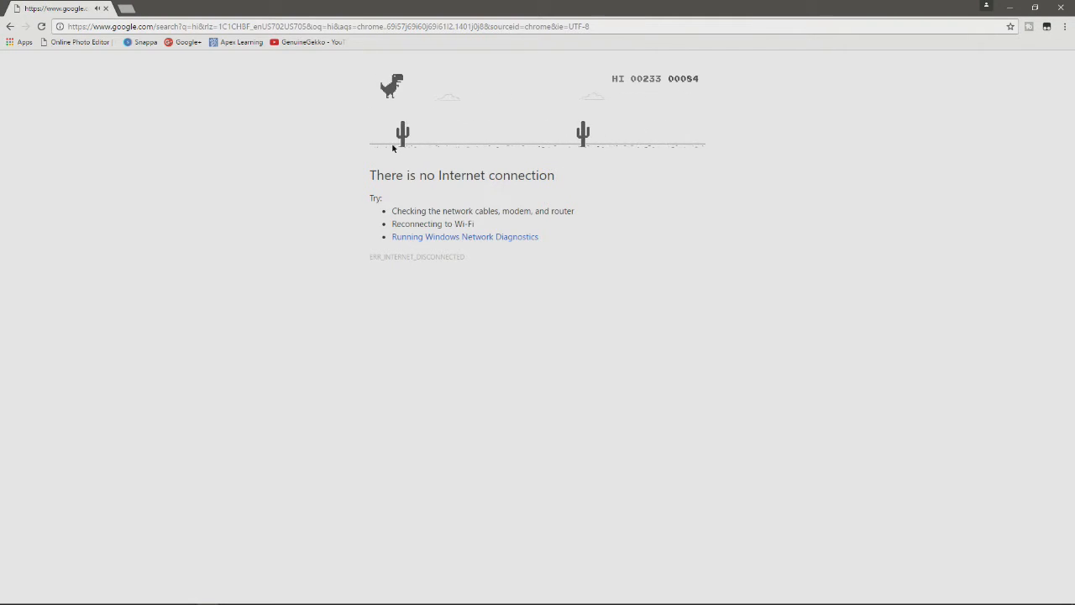
{"action": "key", "text": "space"}
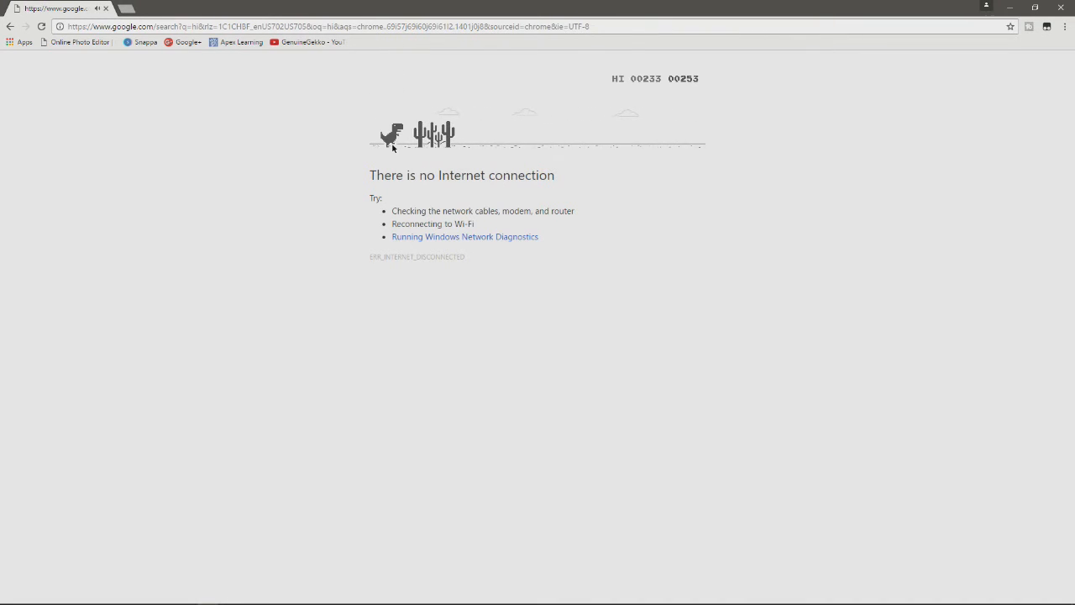
{"action": "key", "text": "space"}
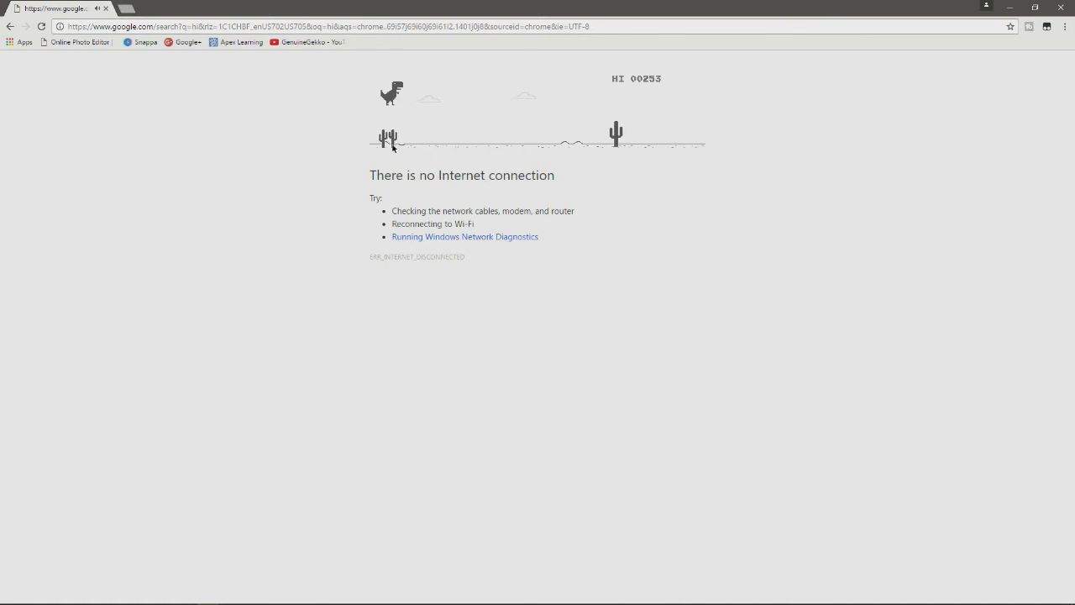
{"action": "key", "text": "space"}
{"action": "key", "text": "space"}
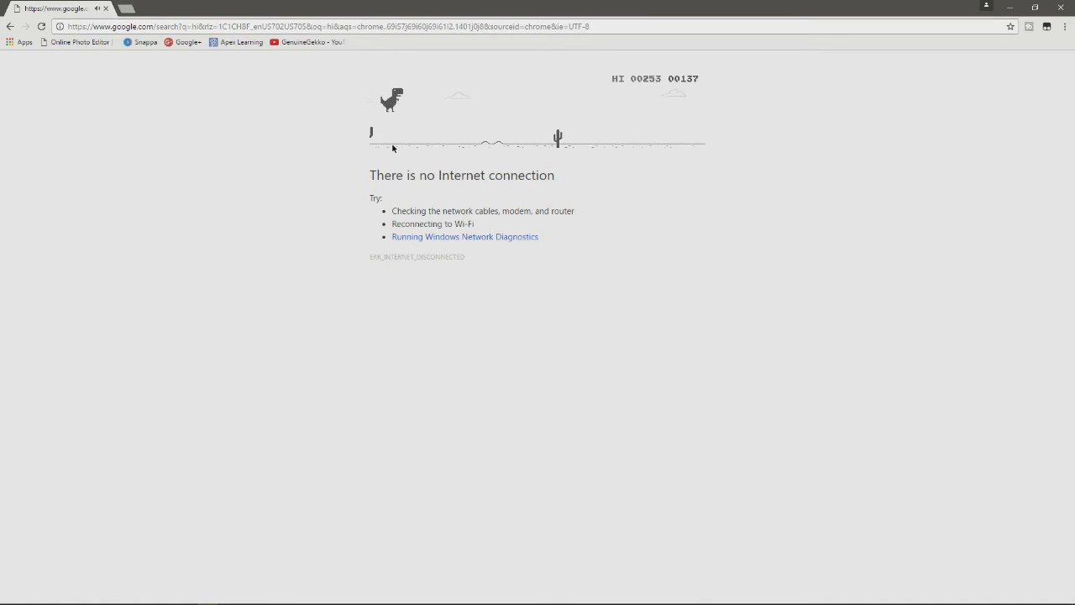
{"action": "key", "text": "space"}
{"action": "key", "text": "space"}
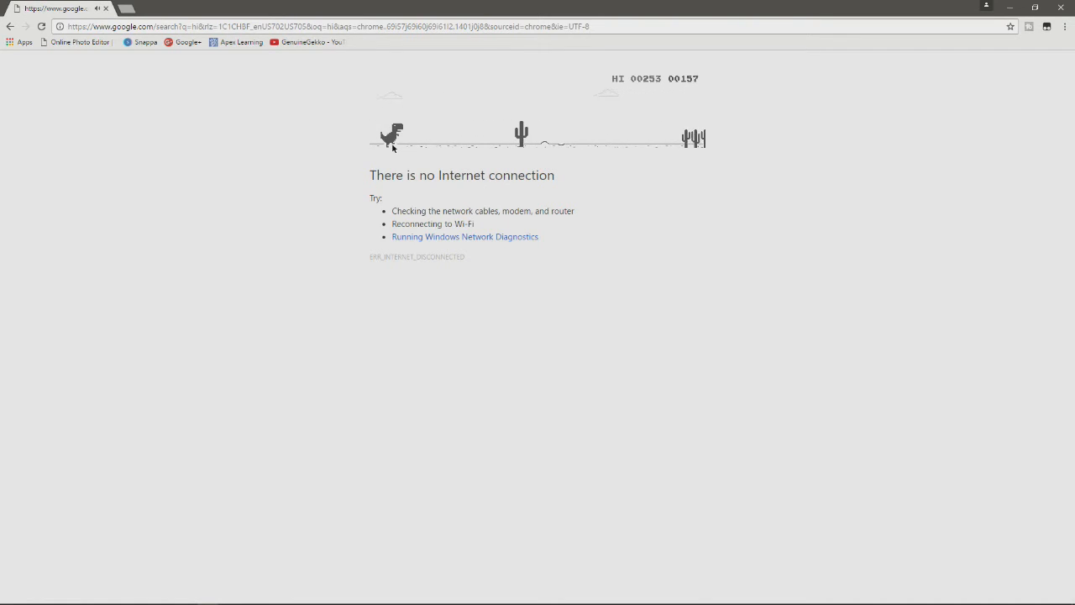
{"action": "key", "text": "space"}
{"action": "key", "text": "space"}
{"action": "key", "text": "space"}
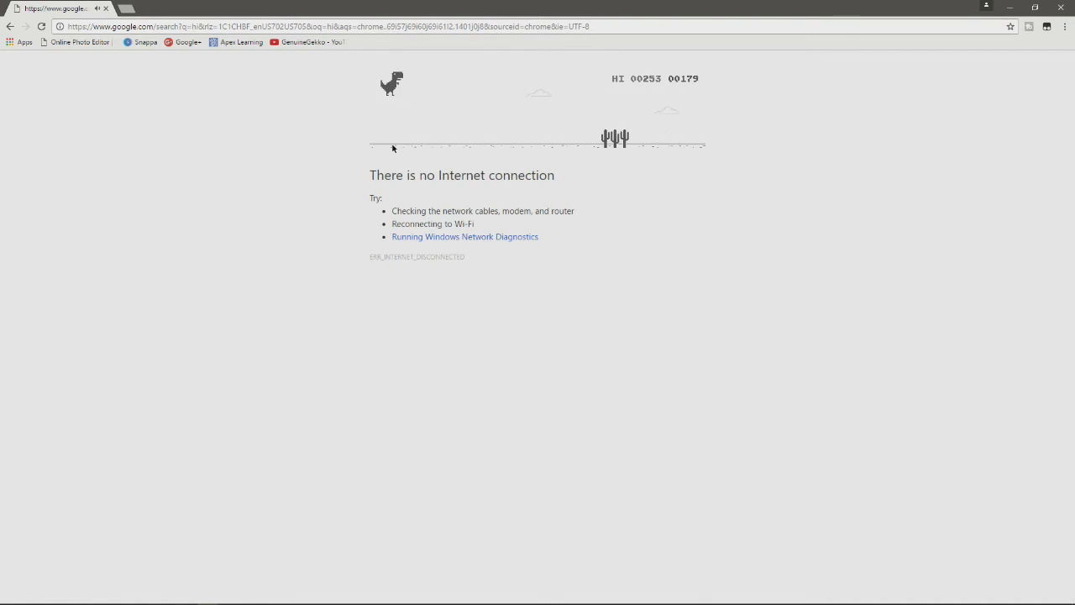